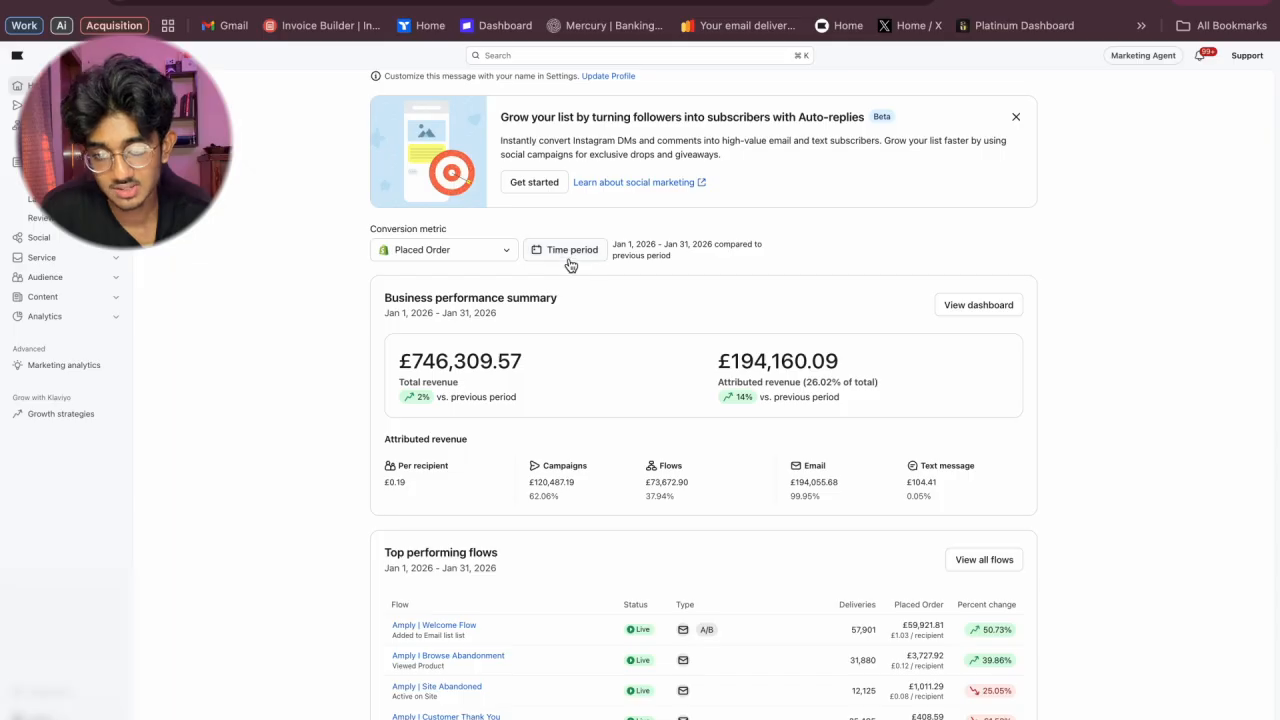
# Examine the total and attributed revenue figures in the January 2026 business performance summary.
pyautogui.scroll(1, 759, 472)
pyautogui.scroll(1, 759, 472)
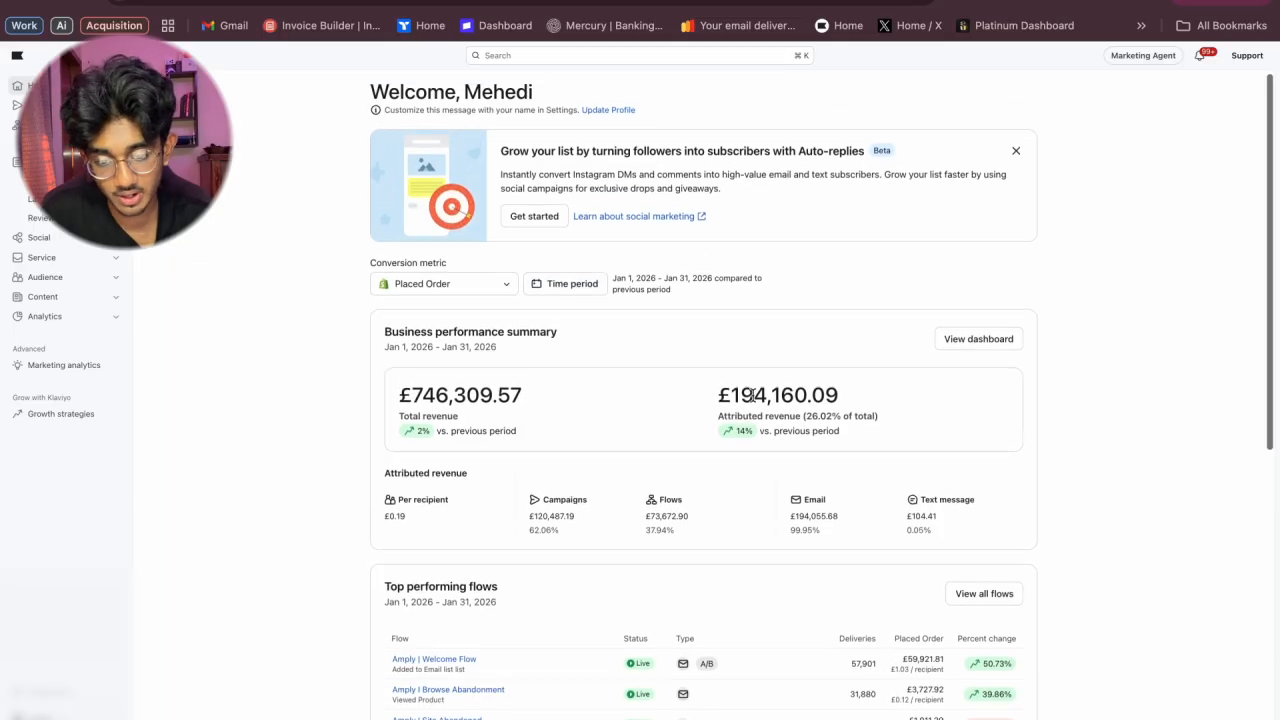
pyautogui.moveTo(727, 395); pyautogui.dragTo(850, 397)
pyautogui.click(811, 396)
pyautogui.scroll(-1, 811, 396)
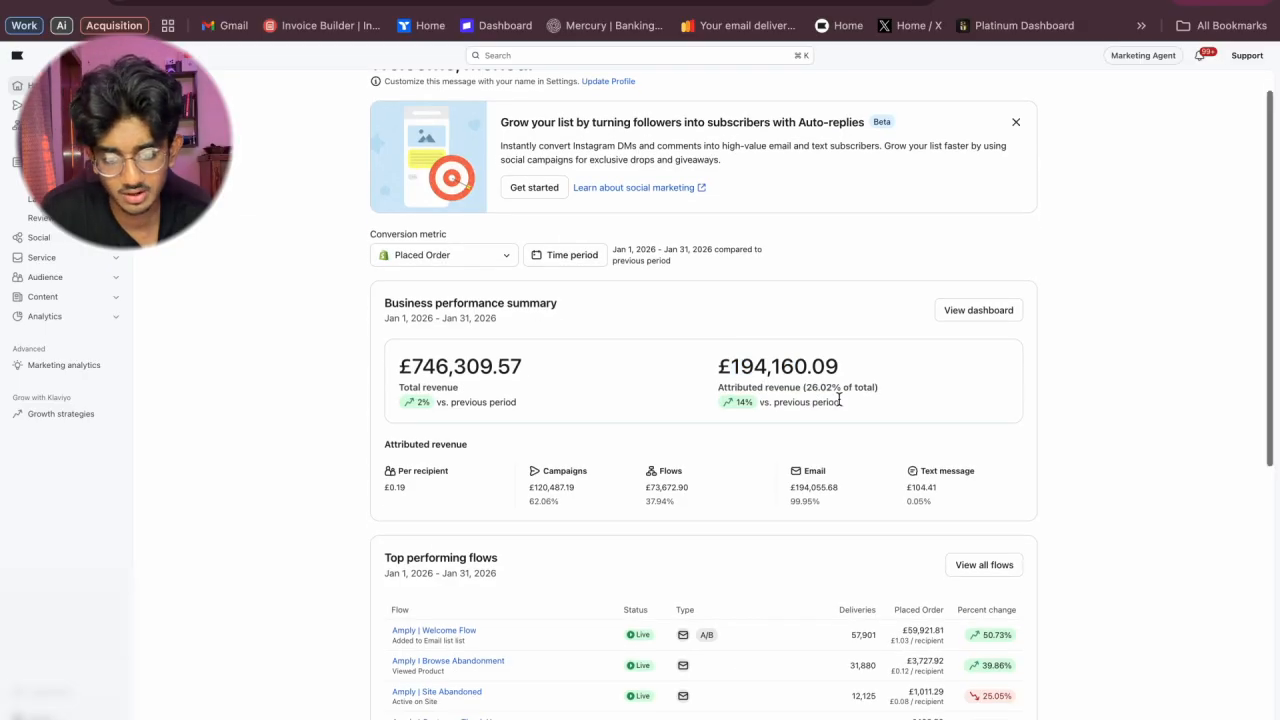
pyautogui.scroll(1, 848, 418)
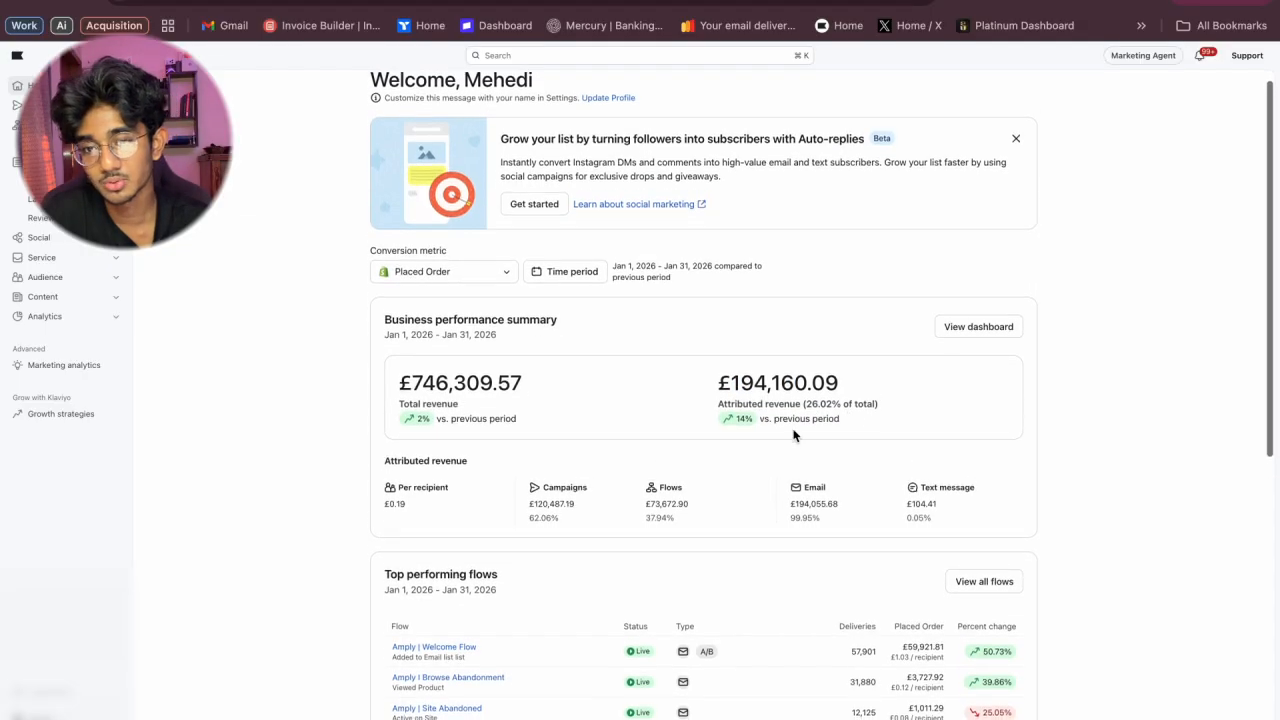
pyautogui.scroll(1, 793, 435)
# Switch to the audit document in Google Docs and review the revenue attribution, core flow checklist and flow strategy notes tables.
pyautogui.click(320, 25)
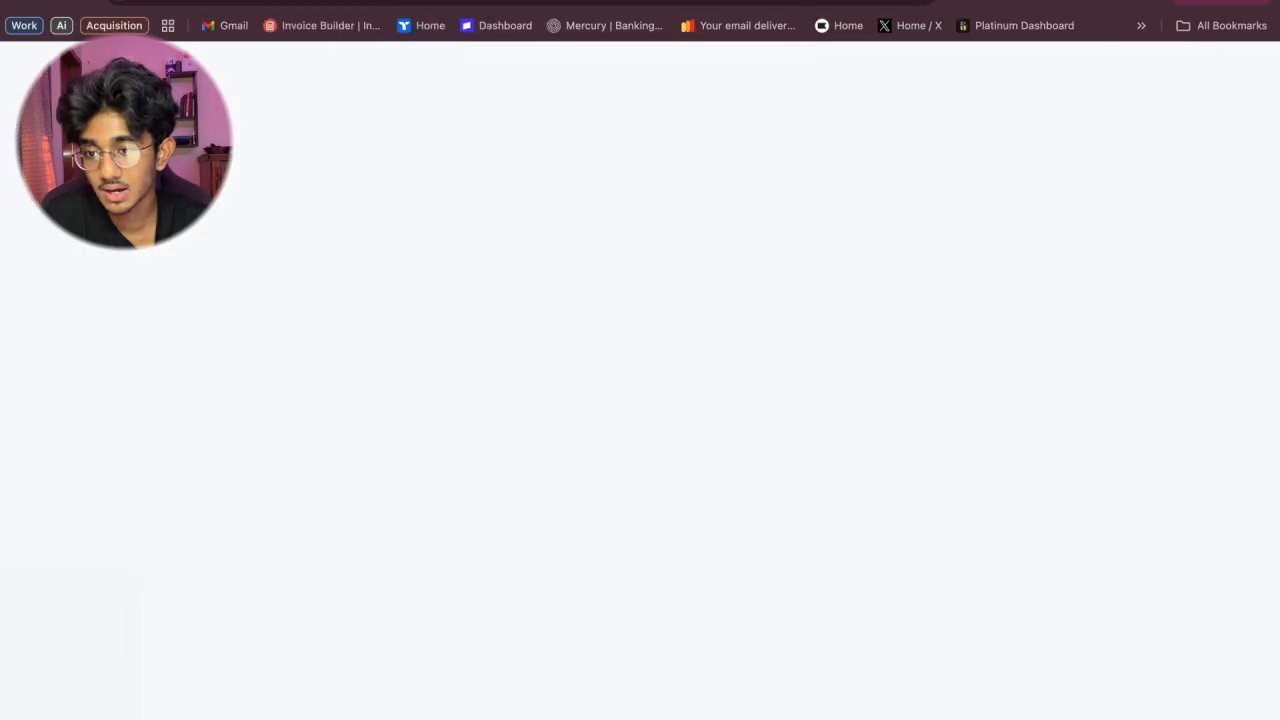
pyautogui.scroll(-2, 647, 388)
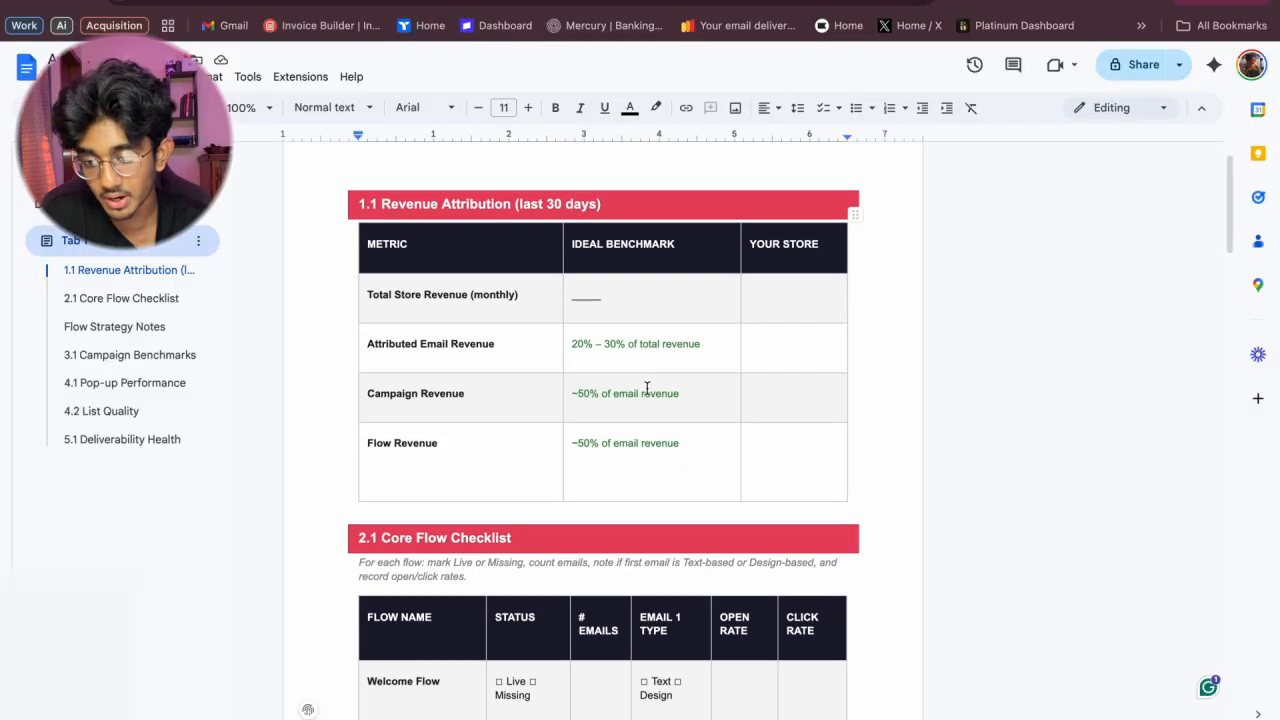
pyautogui.scroll(-1, 768, 390)
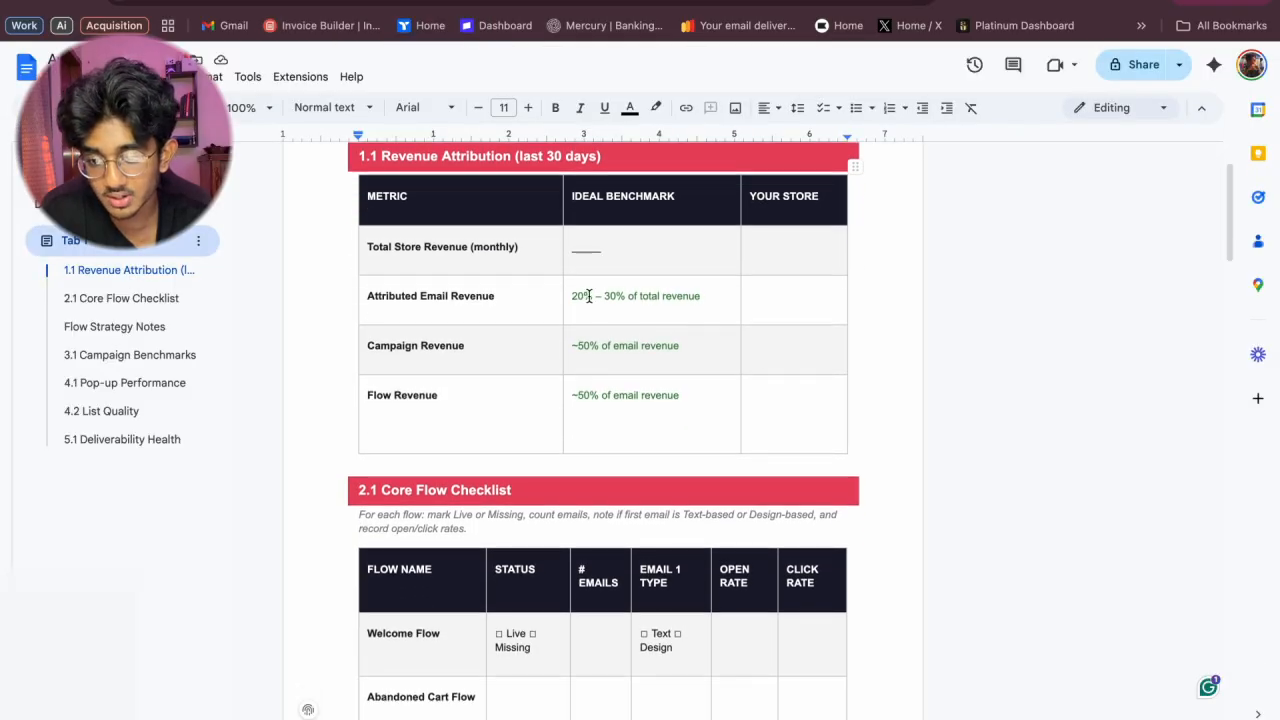
pyautogui.scroll(-1, 654, 428)
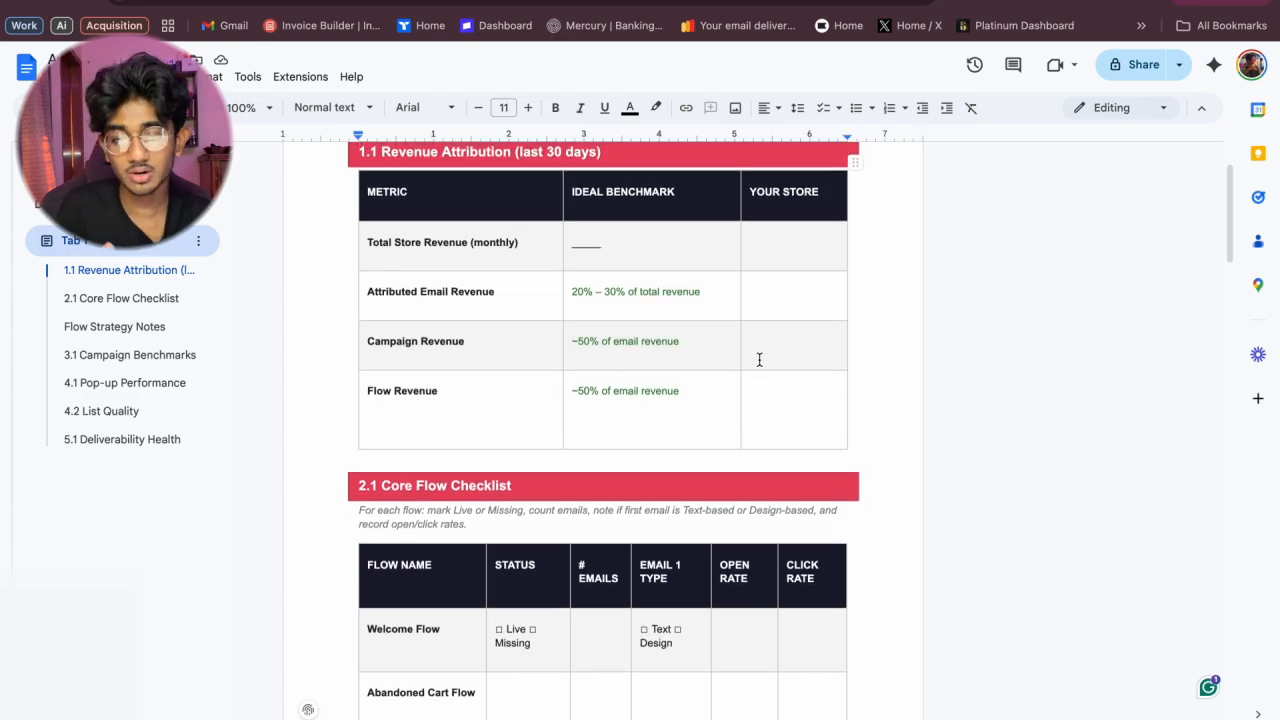
pyautogui.scroll(-1, 780, 409)
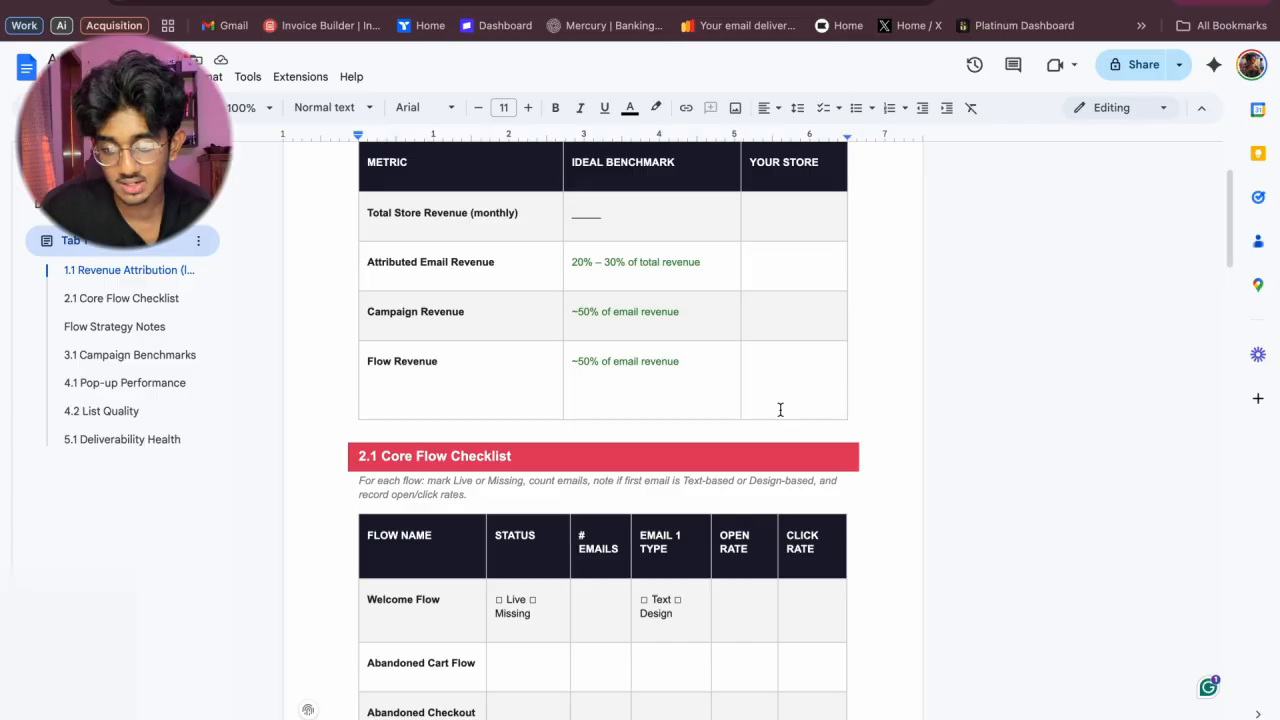
pyautogui.scroll(-1, 780, 409)
pyautogui.scroll(-5, 780, 409)
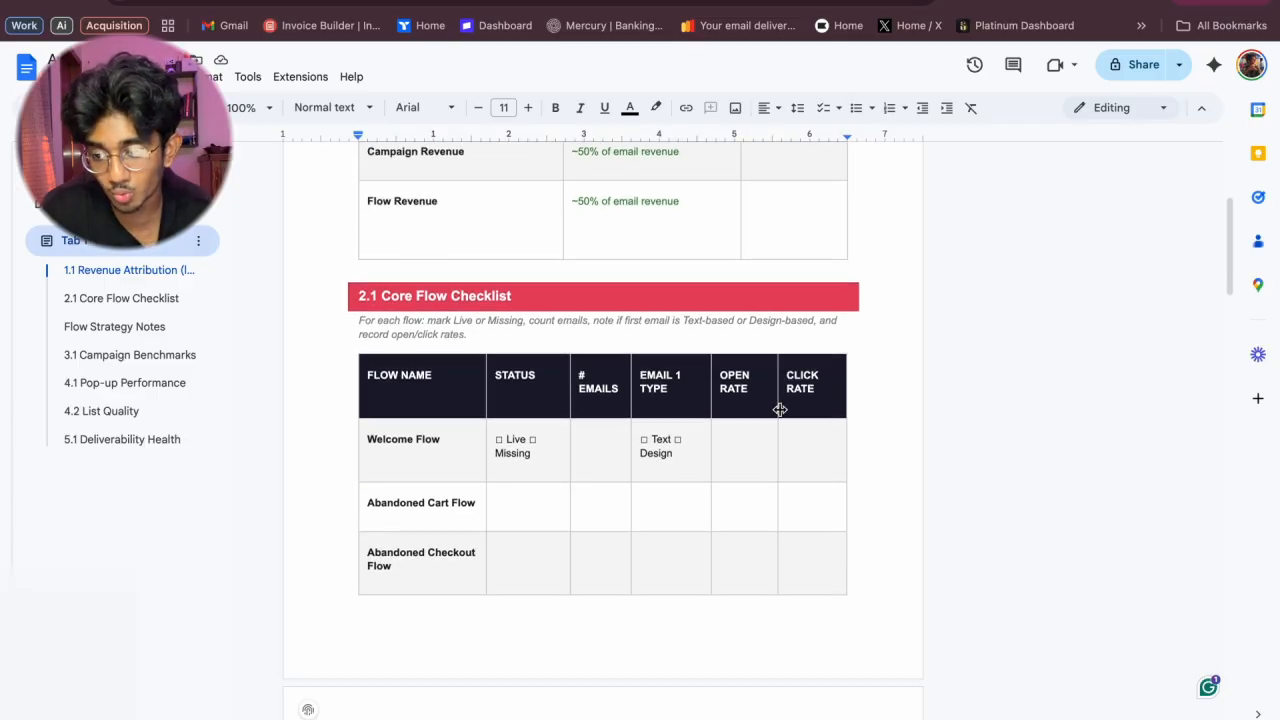
pyautogui.scroll(-3, 769, 475)
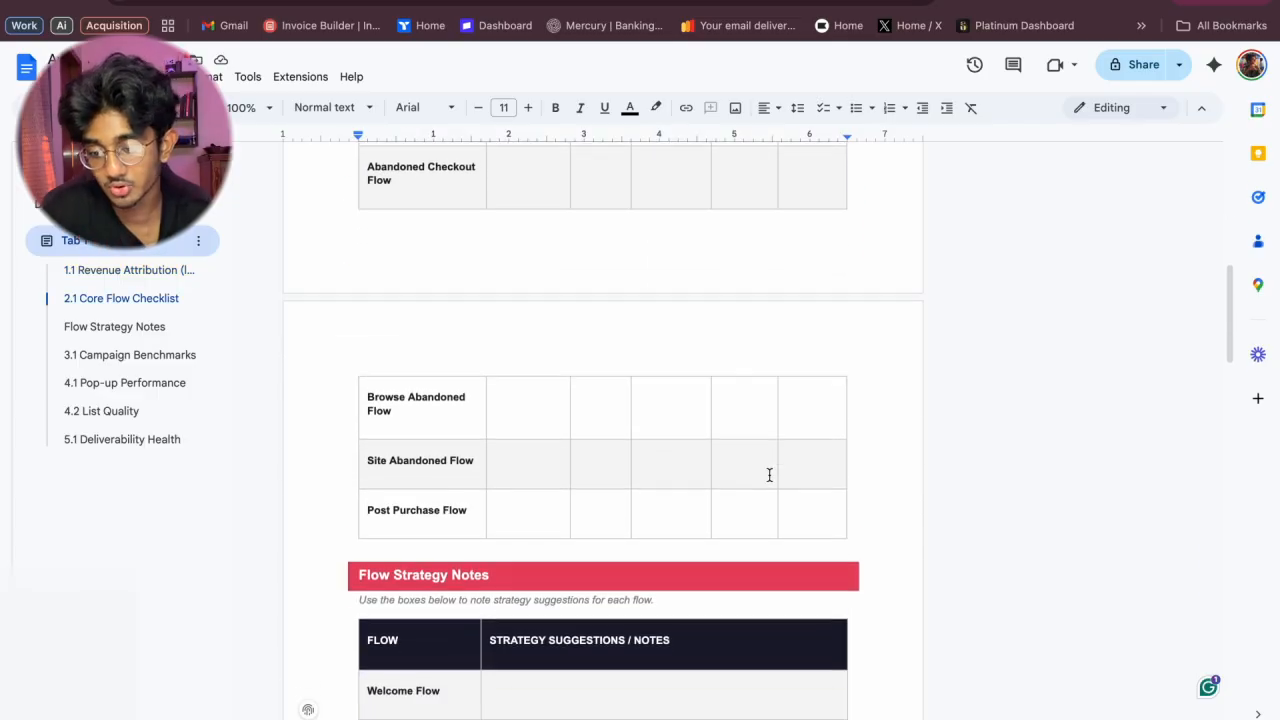
pyautogui.scroll(-3, 769, 475)
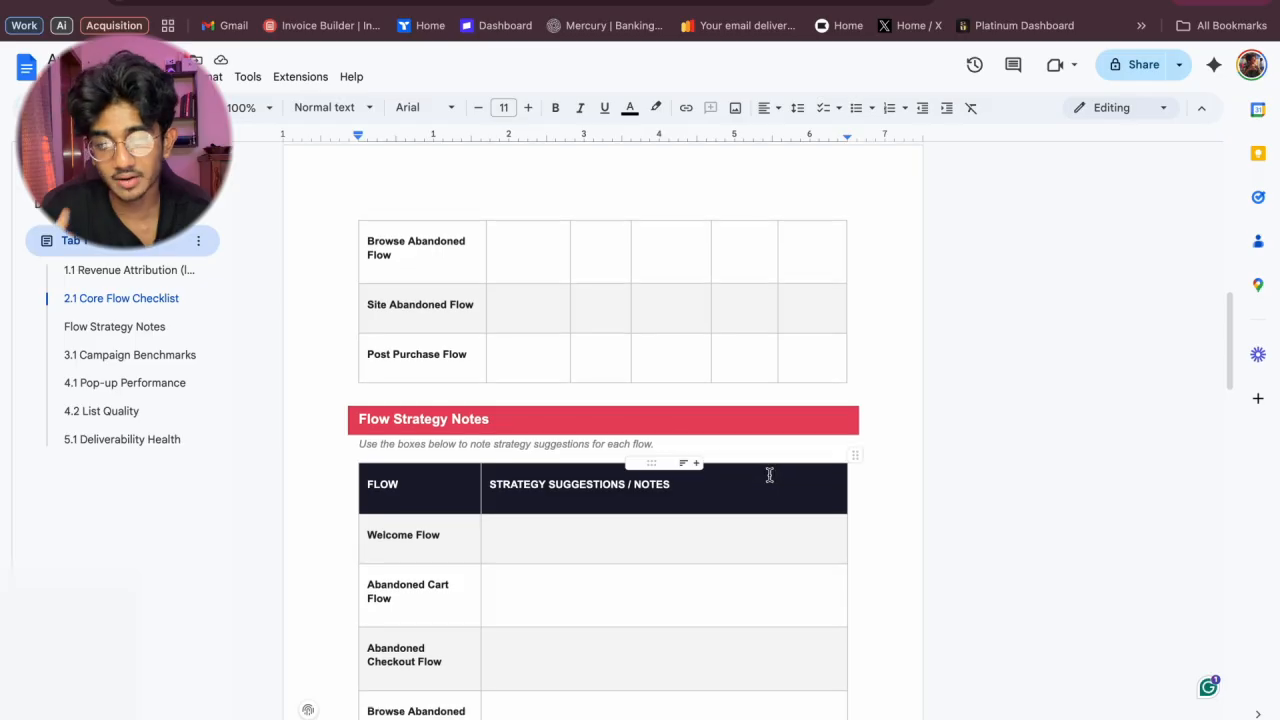
pyautogui.scroll(-6, 769, 475)
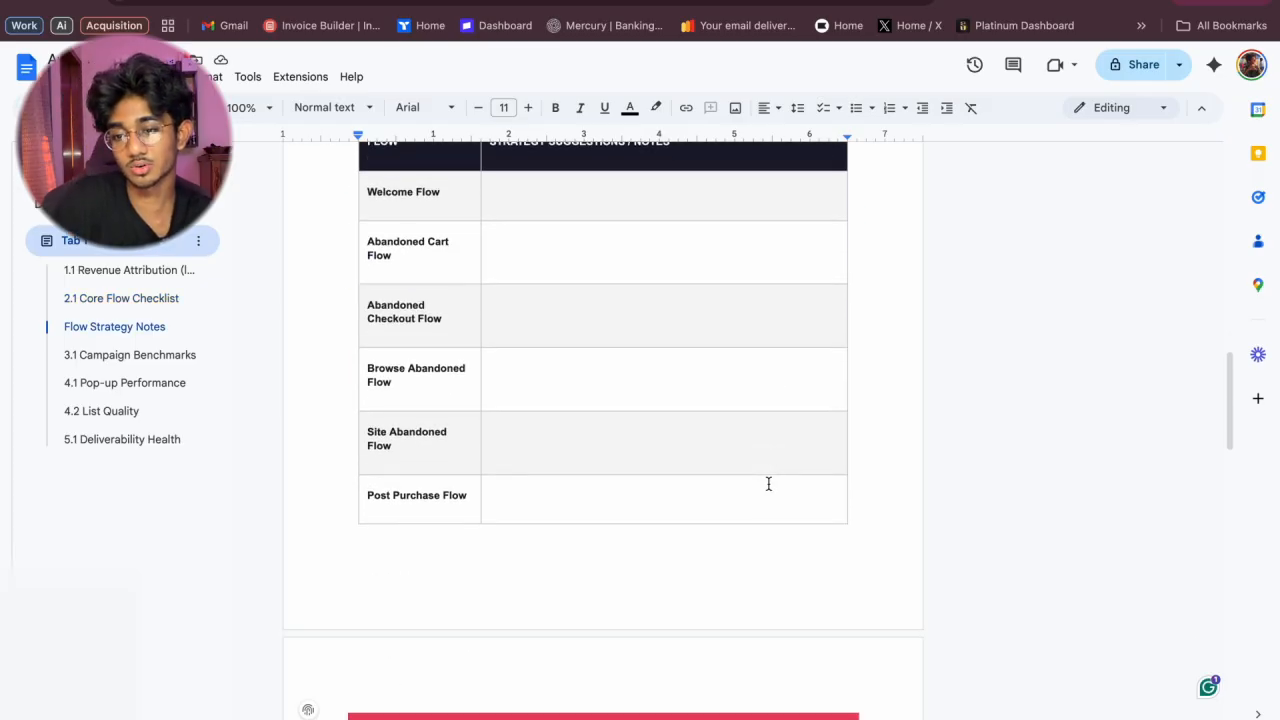
pyautogui.scroll(1, 769, 484)
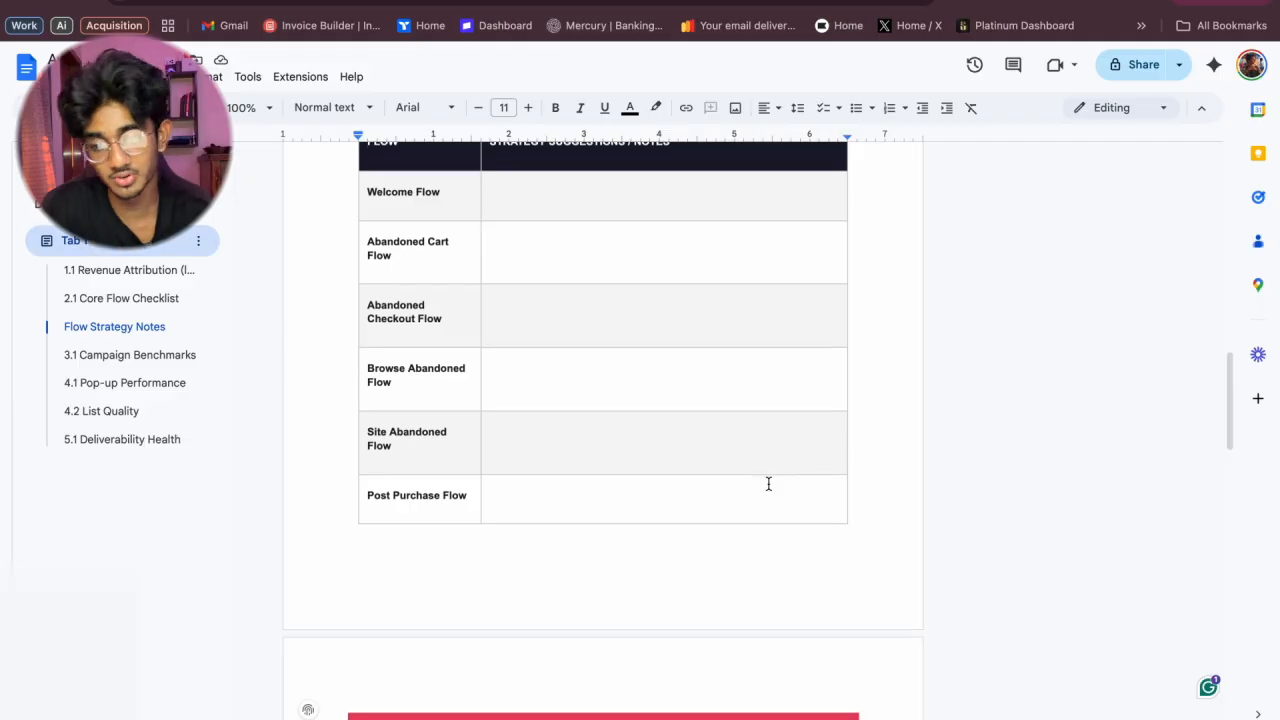
pyautogui.scroll(20, 769, 484)
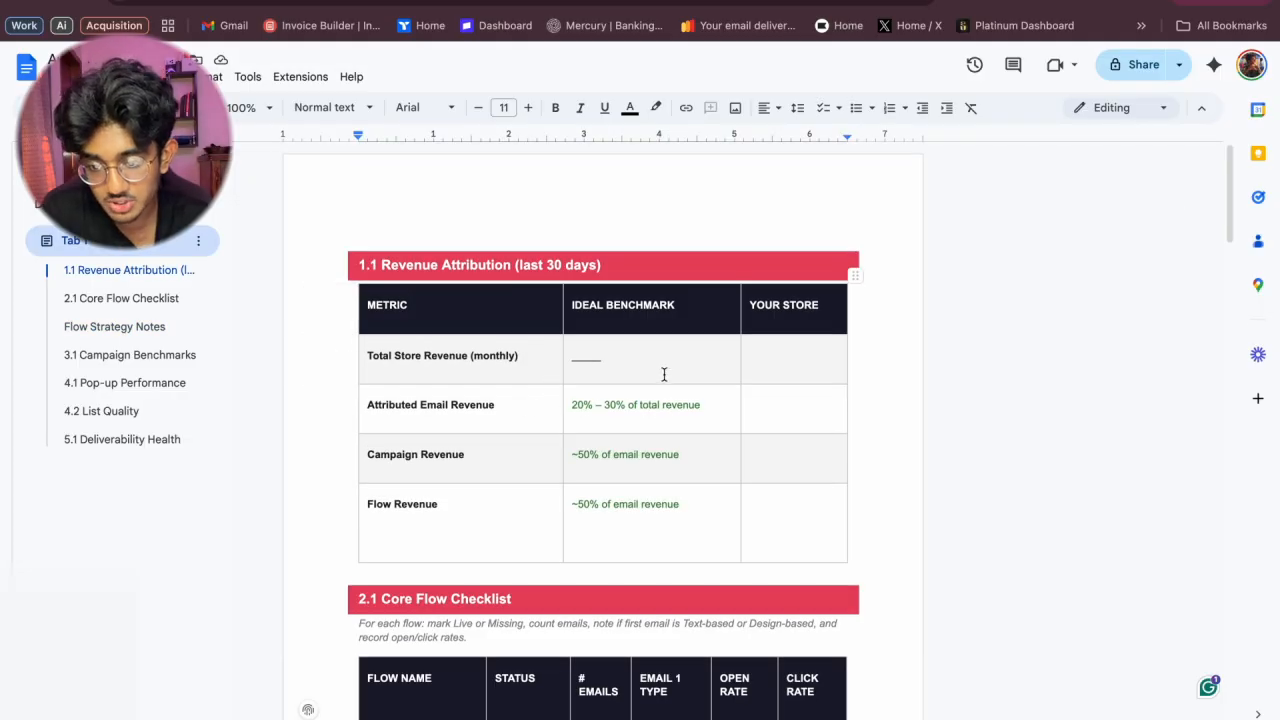
# Copy the total revenue 746,309.57 from Klaviyo into the Your Store cell for Total Store Revenue, at font size 11.
pyautogui.click(783, 368)
pyautogui.click(276, 3)
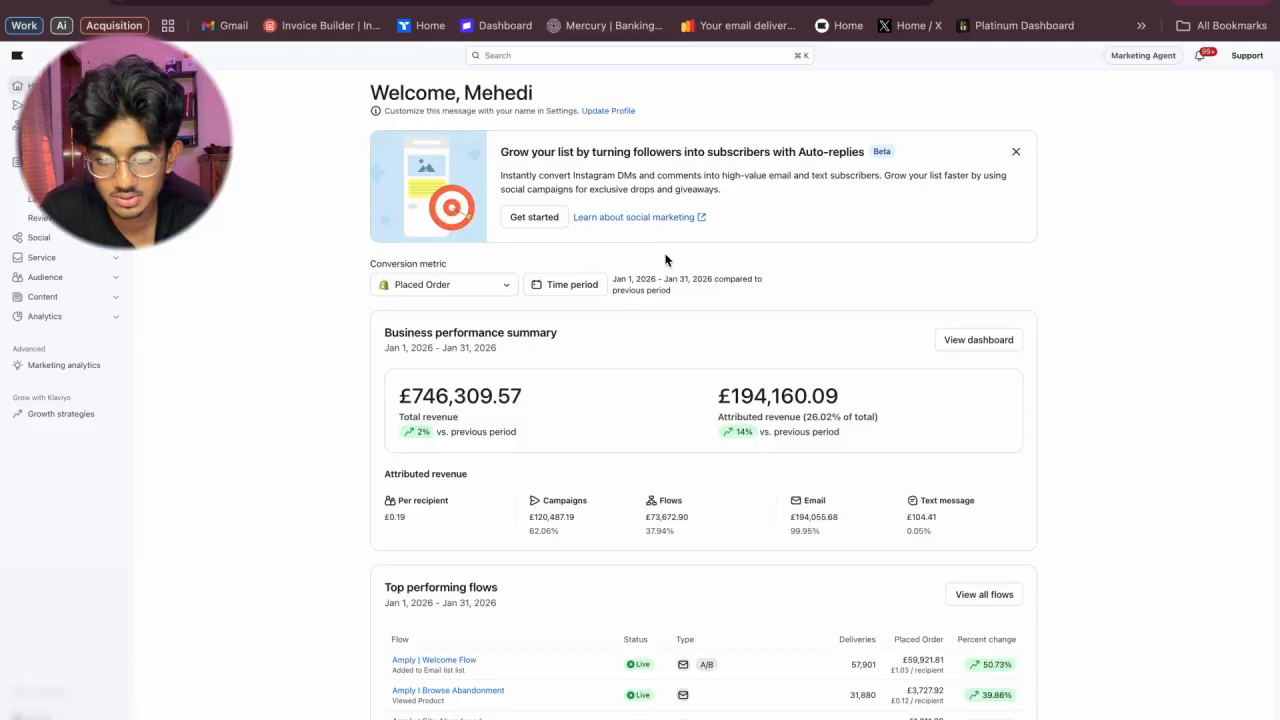
pyautogui.scroll(-1, 668, 260)
pyautogui.doubleClick(529, 386)
pyautogui.press('super+c')
pyautogui.click(414, 3)
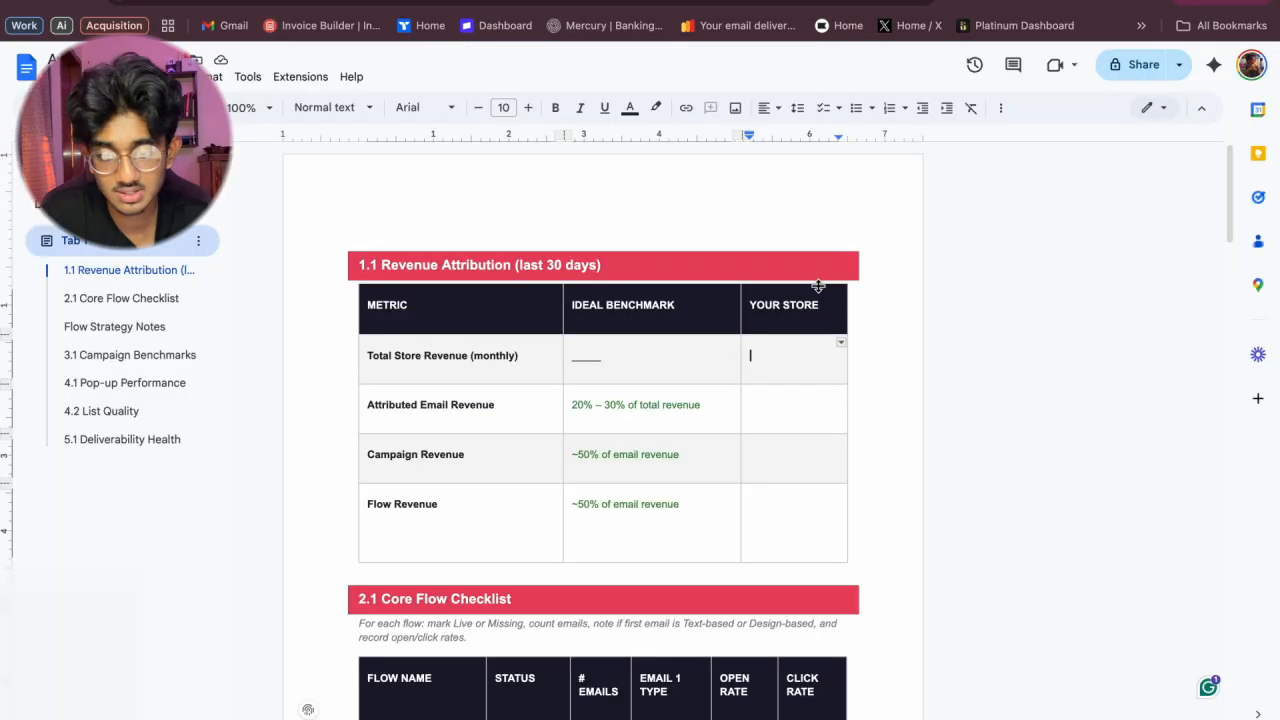
pyautogui.press('super+v')
pyautogui.doubleClick(779, 348)
pyautogui.click(530, 109)
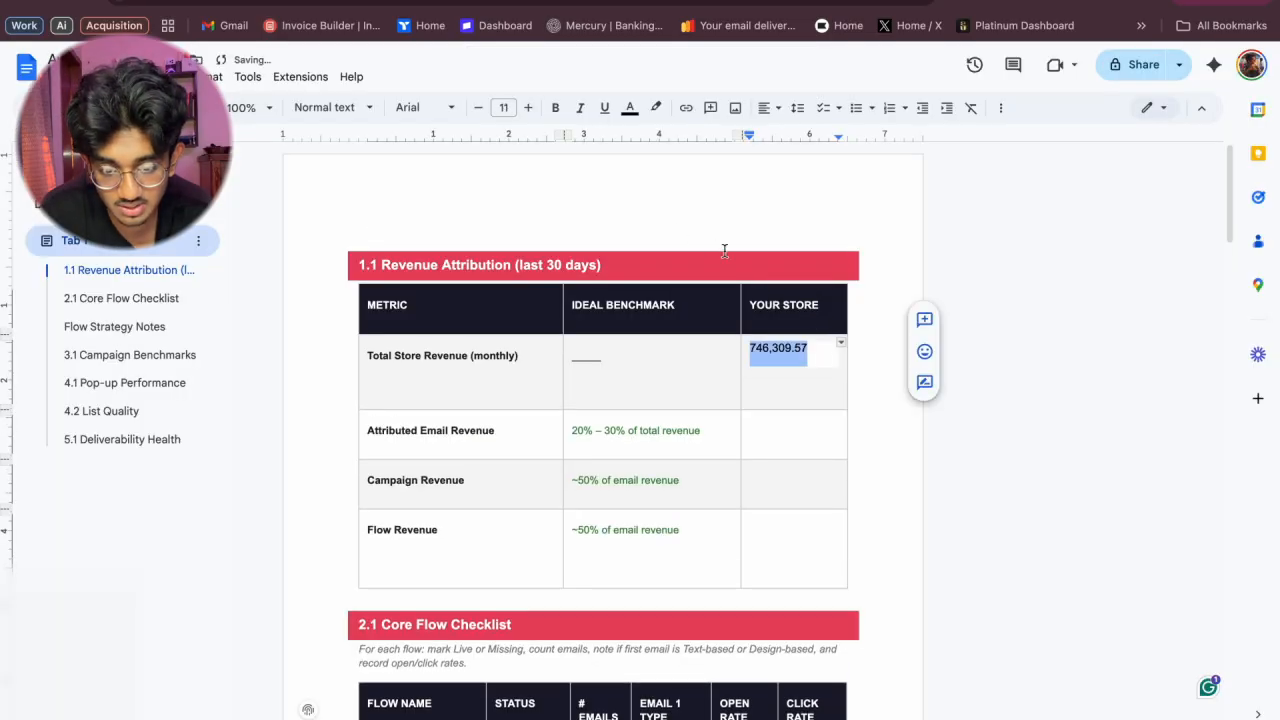
pyautogui.click(724, 250)
pyautogui.scroll(-1, 409, 434)
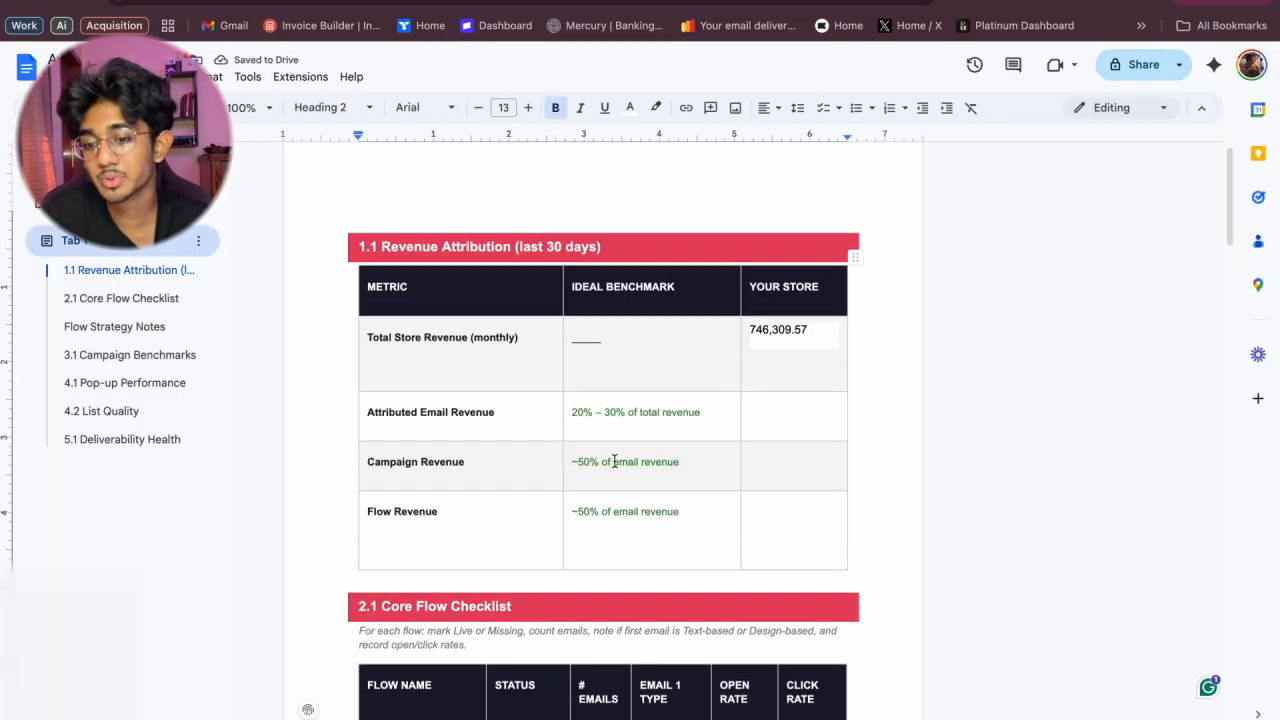
# Look up the attributed revenue share in Klaviyo and enter it as 26% in the Your Store cell for Attributed Email Revenue.
pyautogui.scroll(-1, 656, 454)
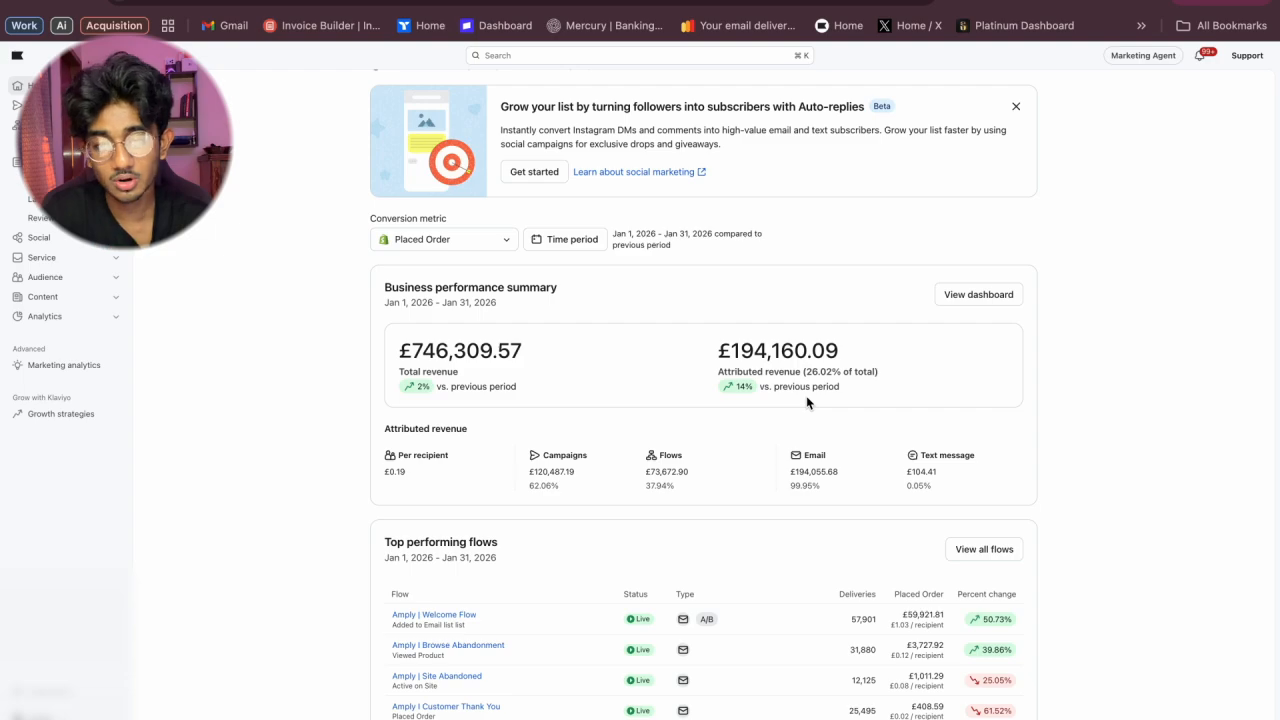
pyautogui.scroll(-1, 808, 402)
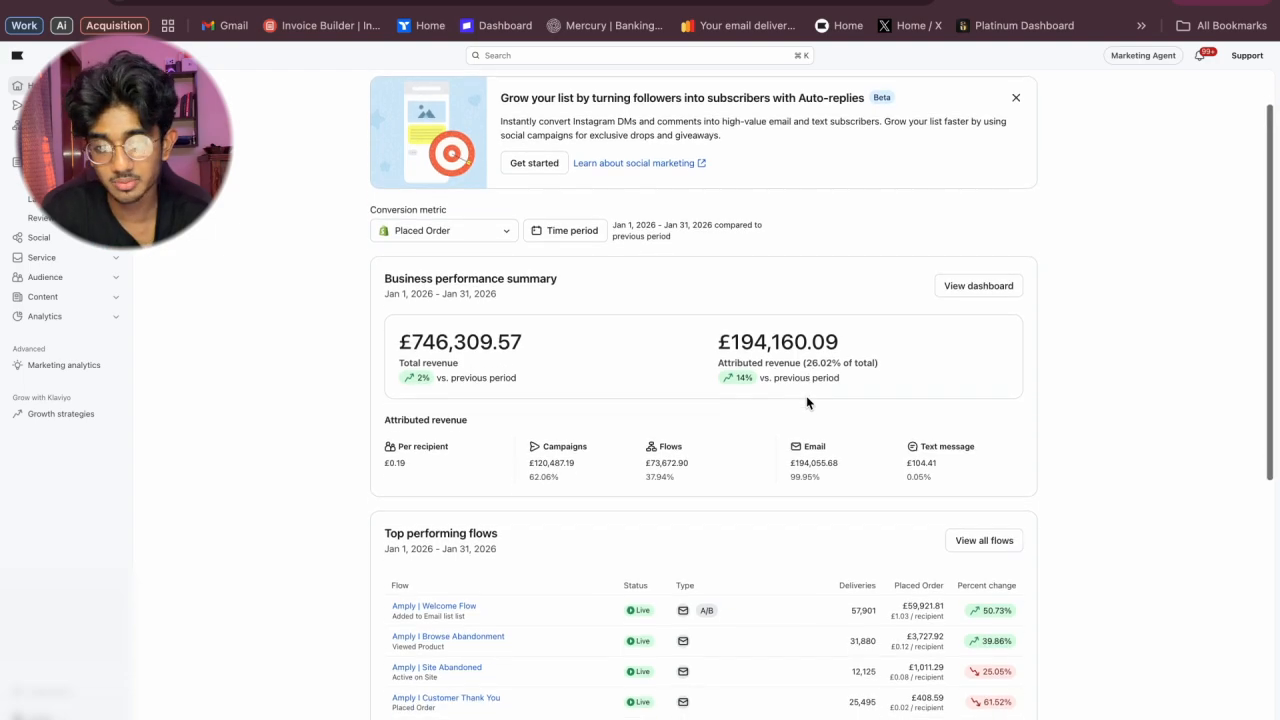
pyautogui.scroll(1, 808, 400)
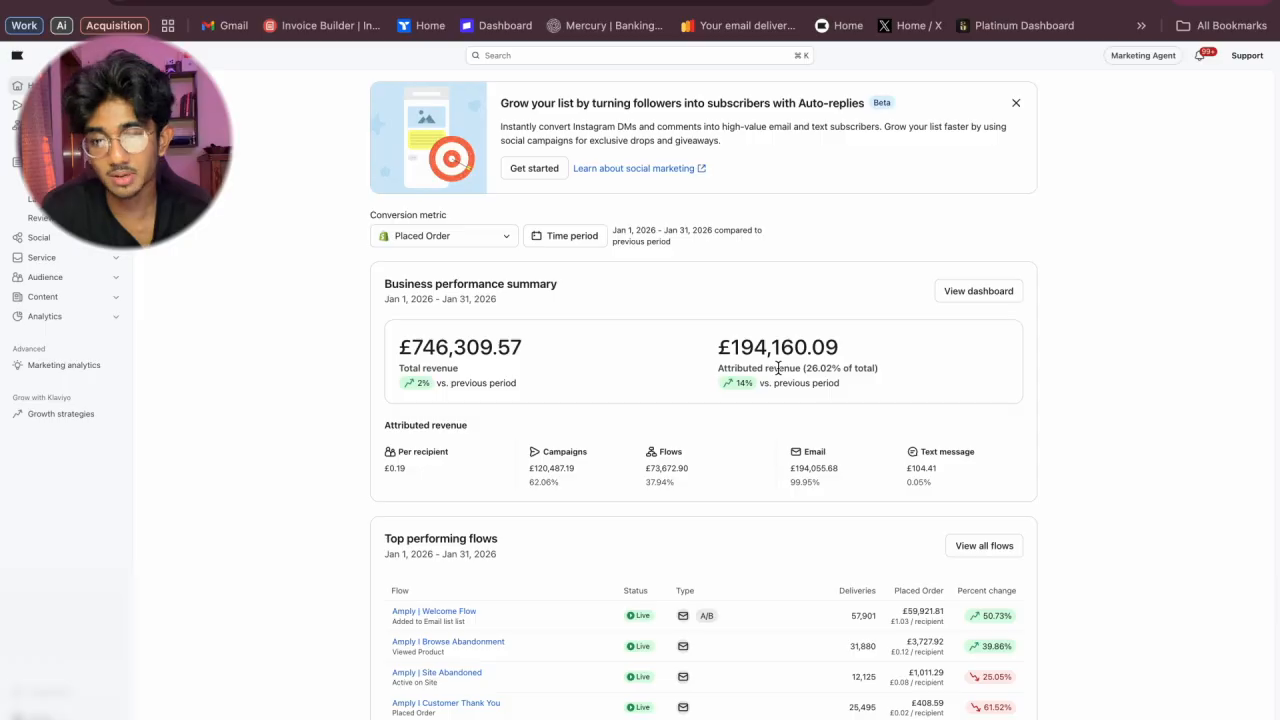
pyautogui.scroll(-1, 808, 380)
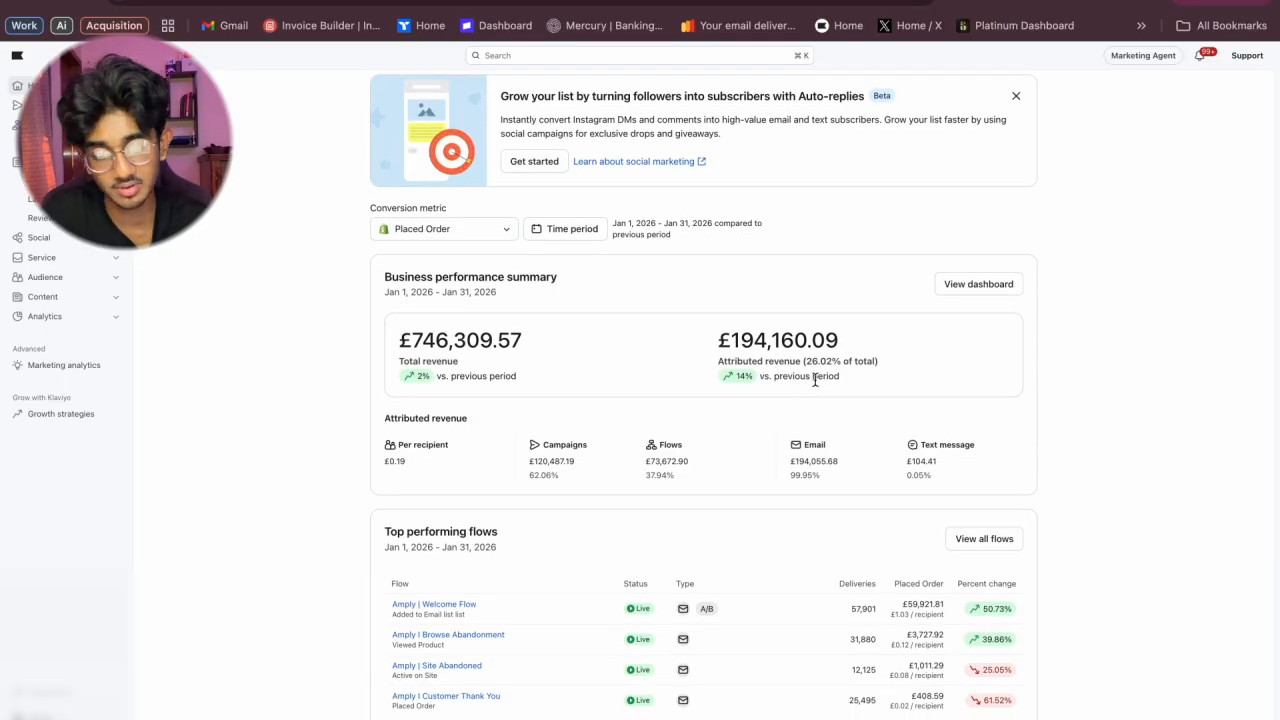
pyautogui.scroll(2, 815, 380)
pyautogui.scroll(1, 820, 405)
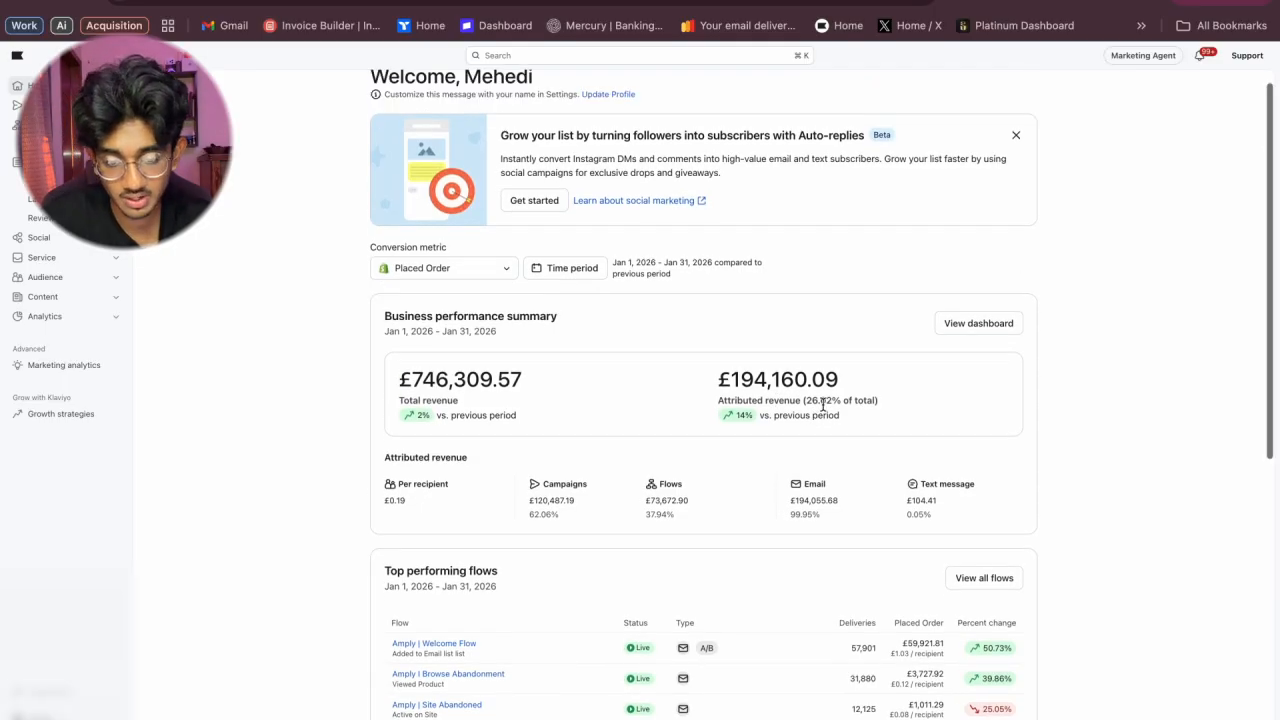
pyautogui.moveTo(808, 410); pyautogui.dragTo(923, 417)
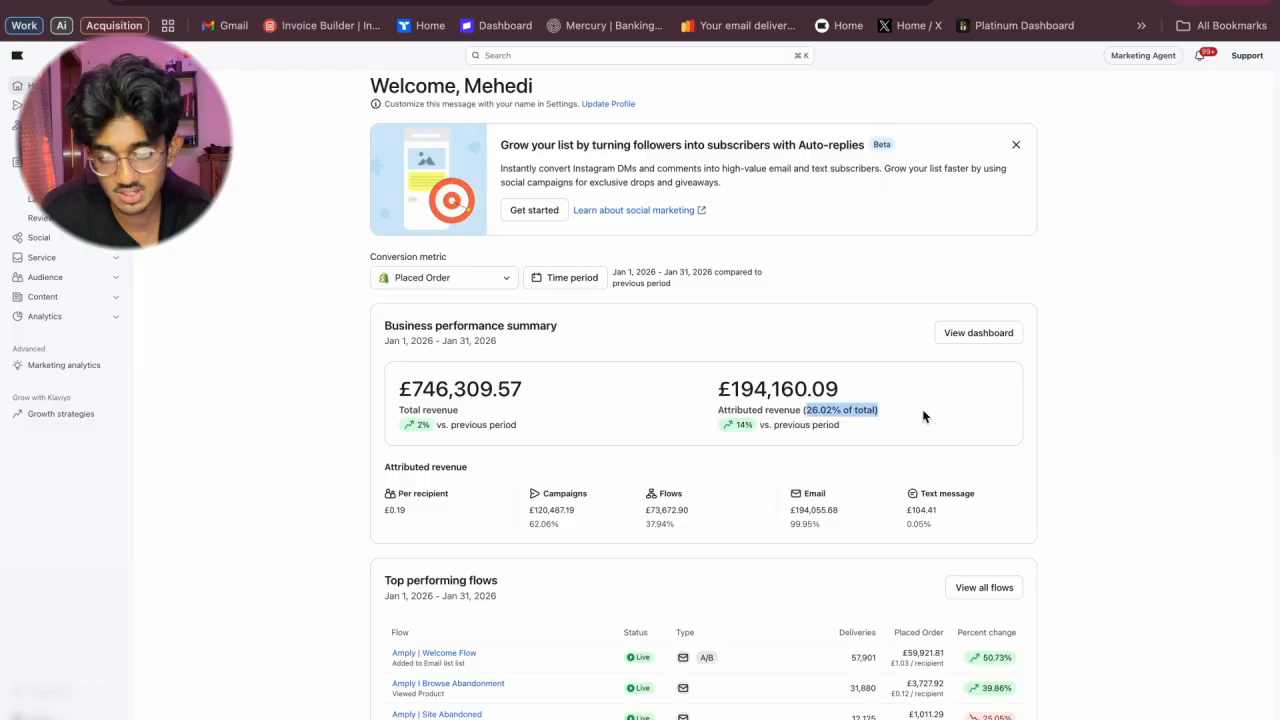
pyautogui.press('super+Tab')
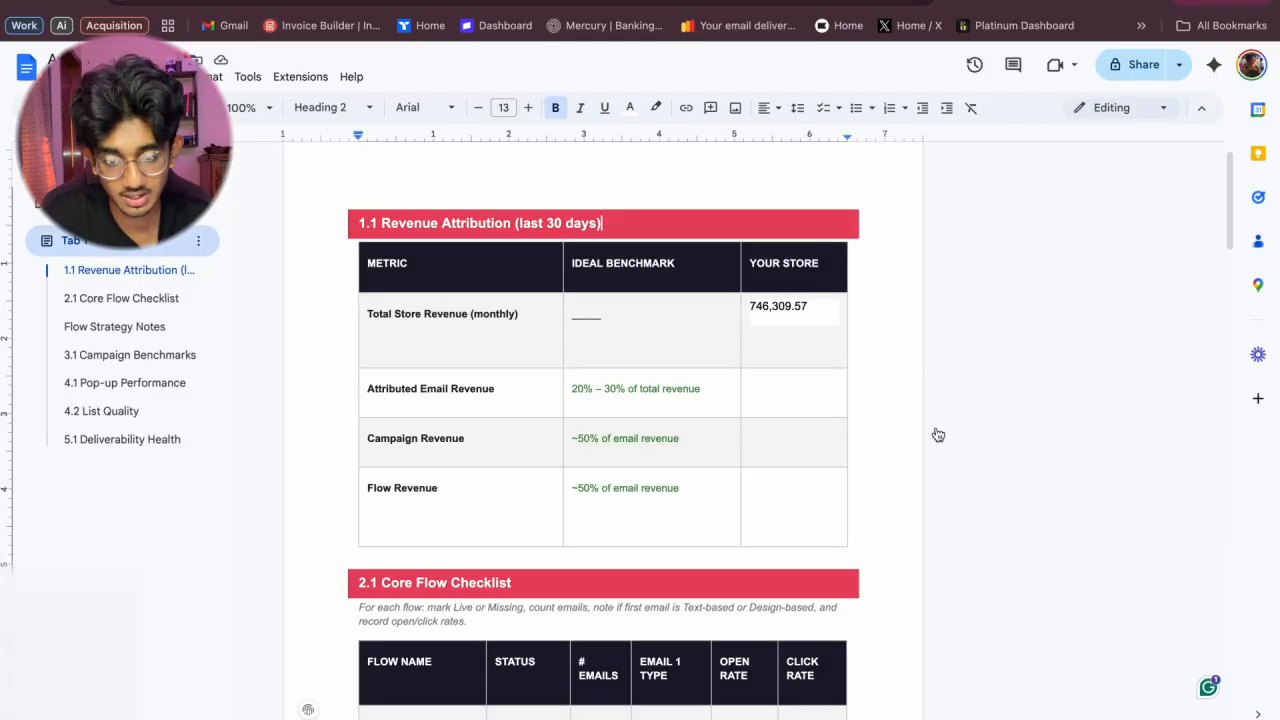
pyautogui.click(797, 399)
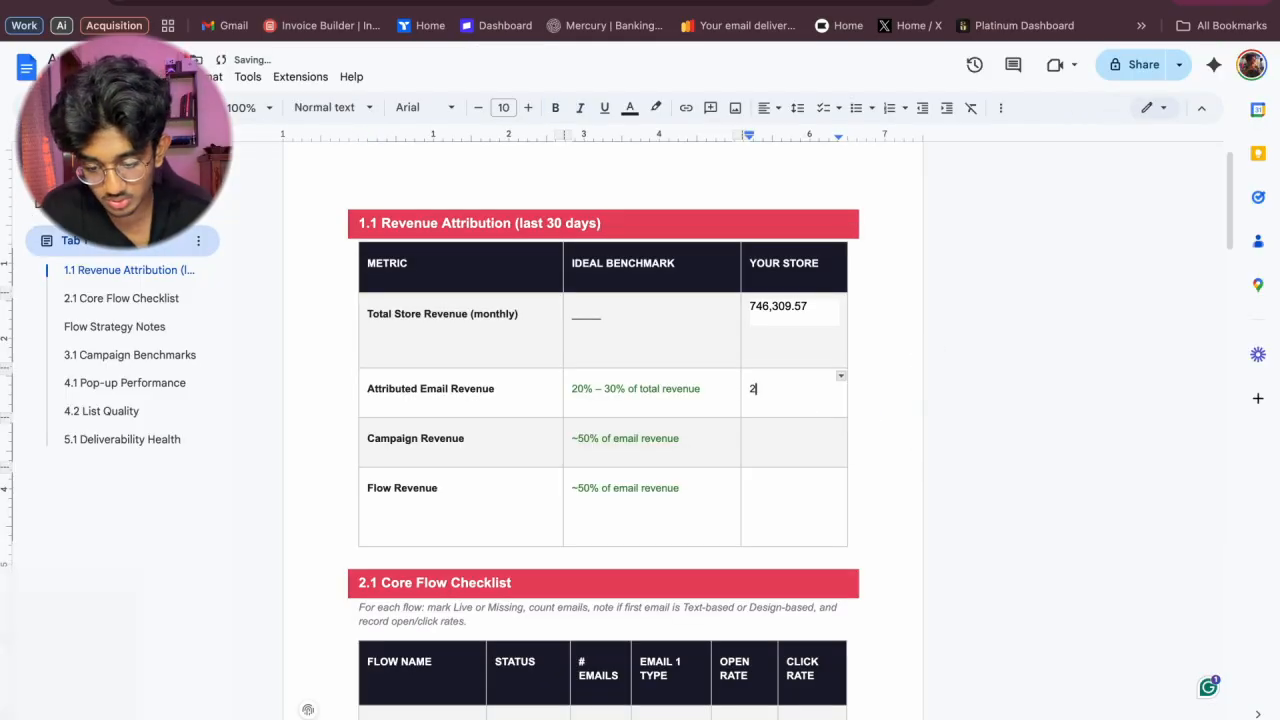
pyautogui.write('26')
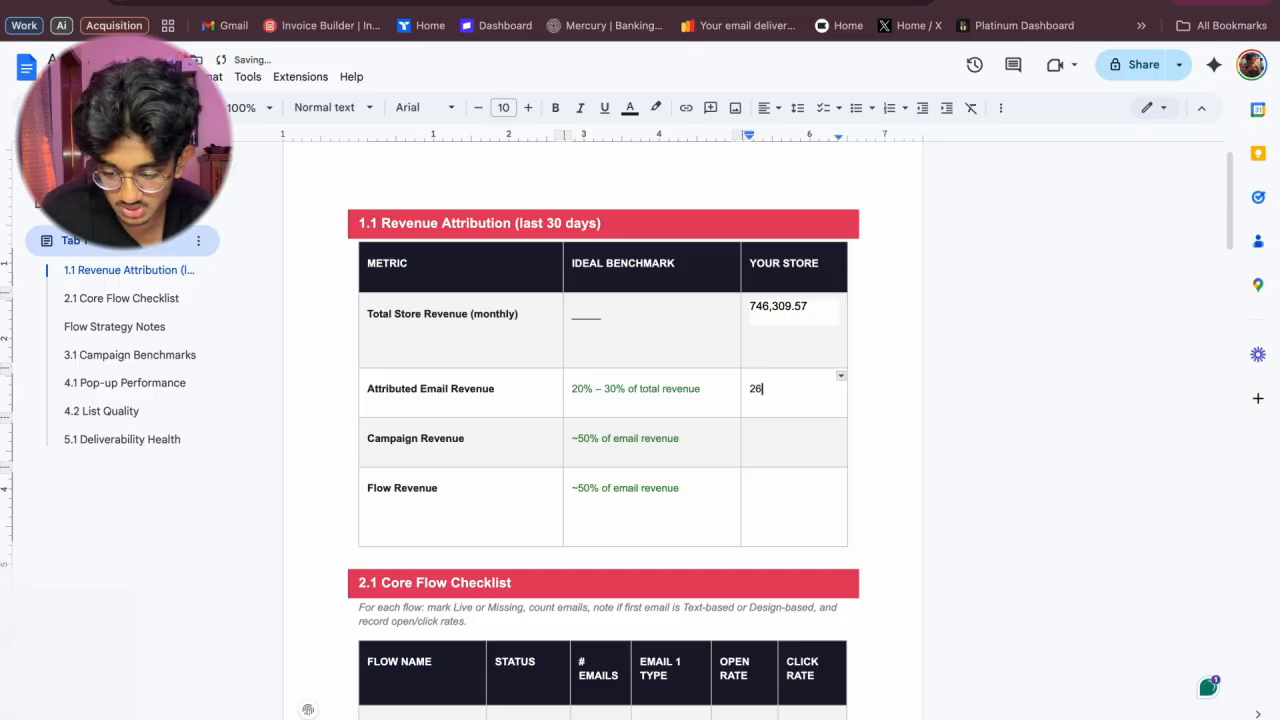
pyautogui.write('%')
pyautogui.scroll(-1, 800, 452)
# Copy the campaigns' share of attributed revenue, 62.06%, from Klaviyo into the Your Store cell for Campaign Revenue.
pyautogui.hotkey('ctrl', 'Tab')
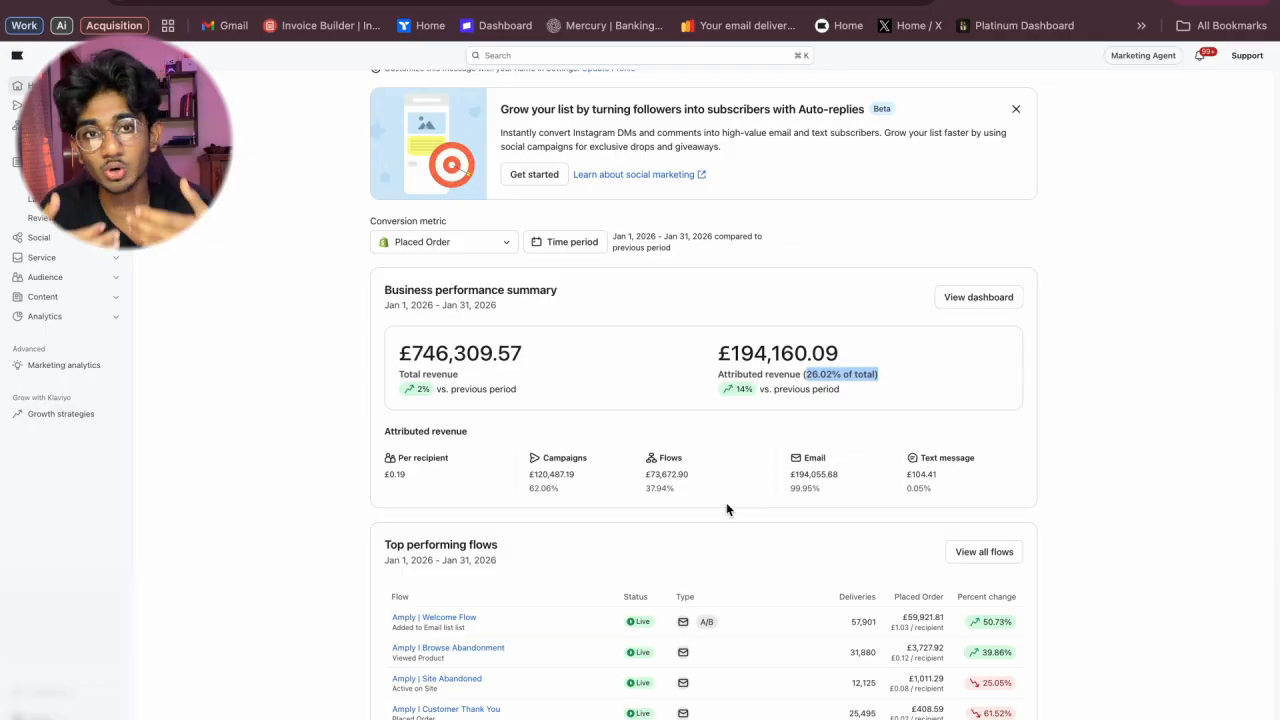
pyautogui.scroll(1, 726, 503)
pyautogui.click(584, 493)
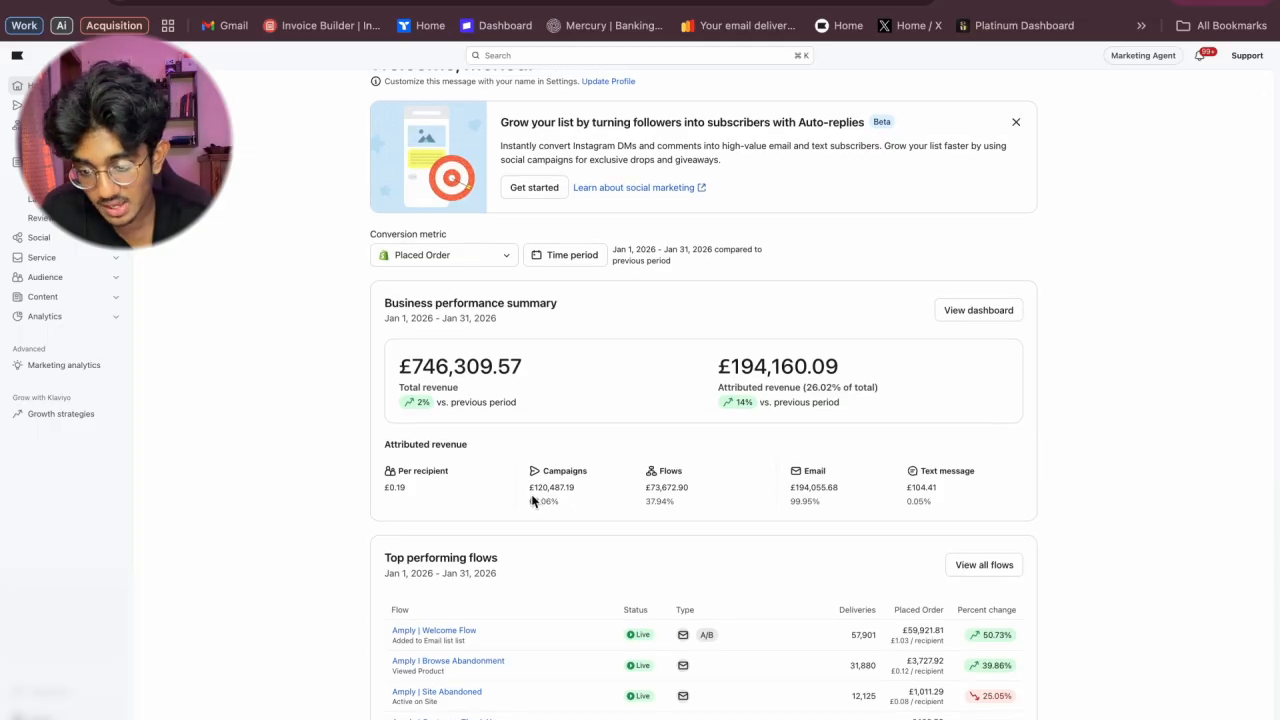
pyautogui.scroll(1, 581, 521)
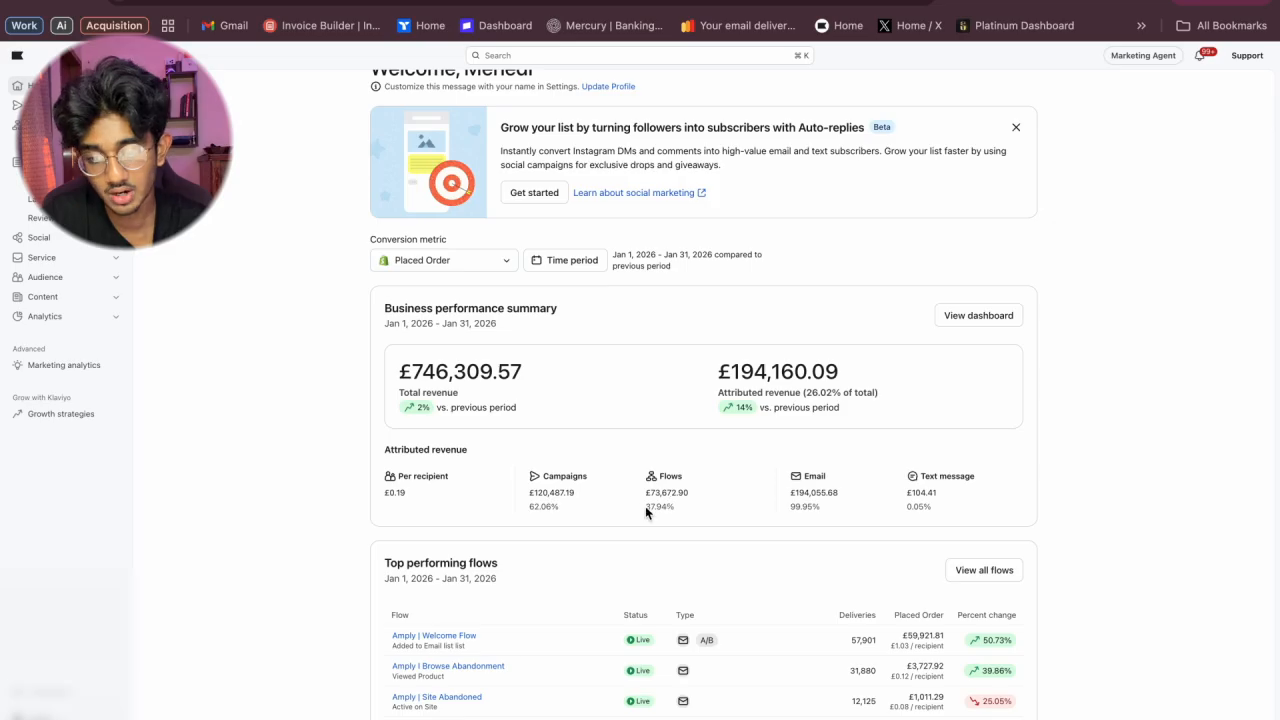
pyautogui.moveTo(645, 506); pyautogui.dragTo(697, 507)
pyautogui.click(697, 507)
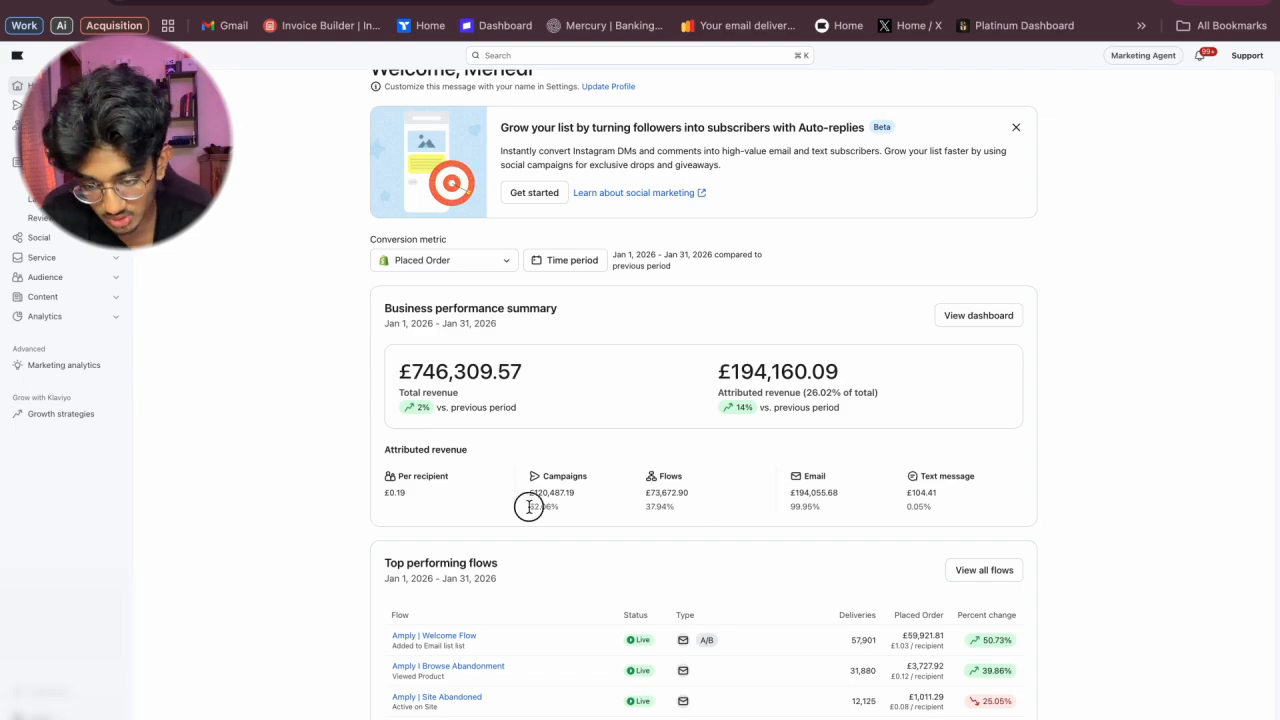
pyautogui.moveTo(523, 506); pyautogui.dragTo(570, 512)
pyautogui.hotkey('ctrl', 'c')
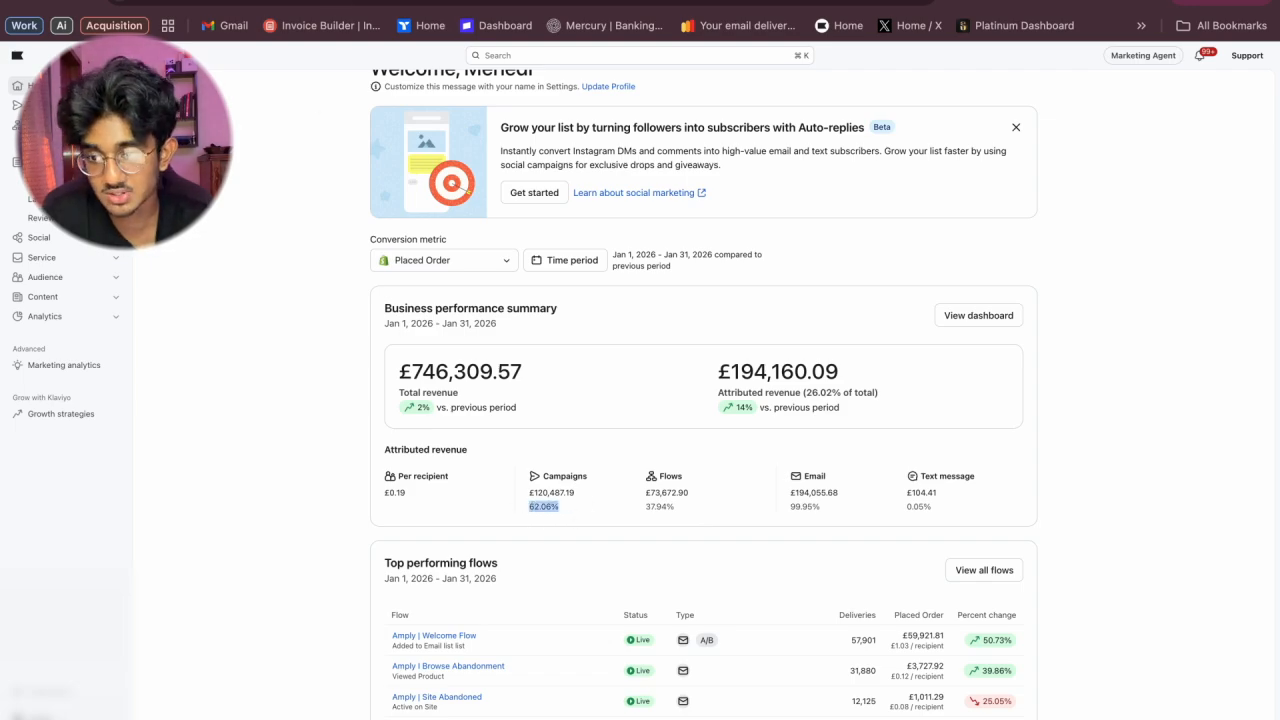
pyautogui.click(328, 1)
pyautogui.click(790, 438)
pyautogui.hotkey('ctrl', 'v')
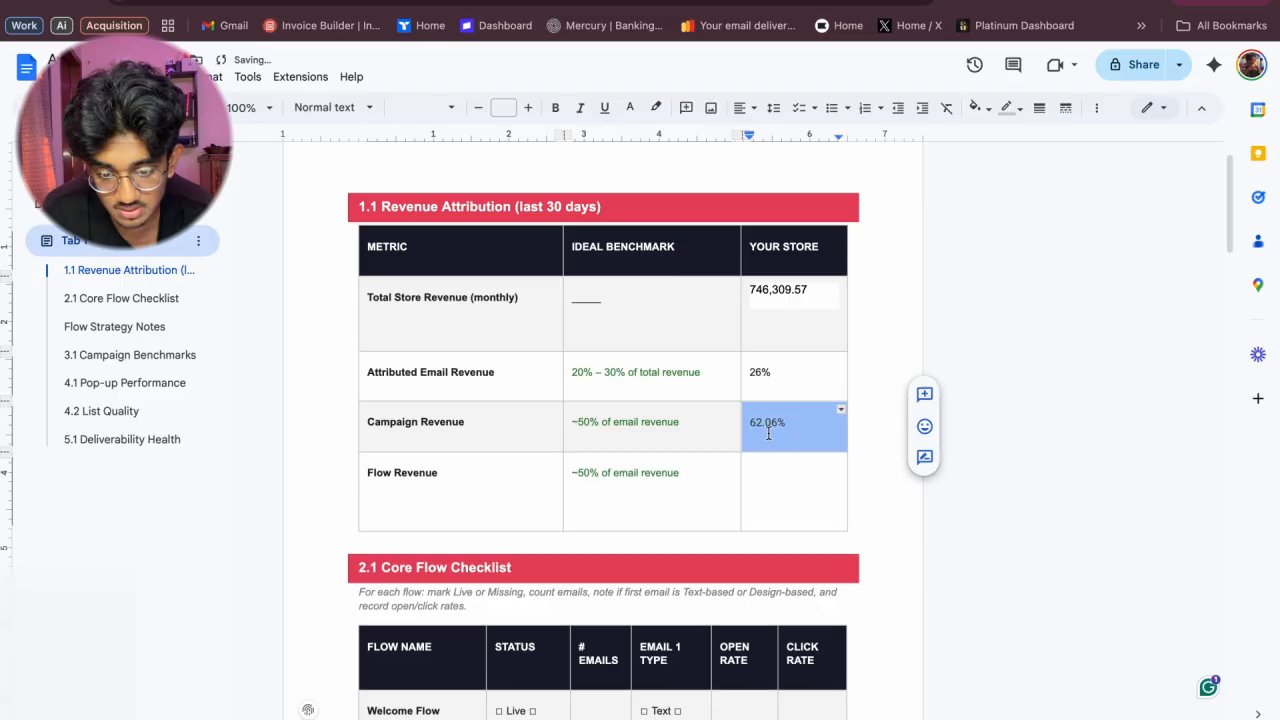
# Copy the flows' share of attributed revenue, 37.94%, from Klaviyo into the Your Store cell for Flow Revenue.
pyautogui.click(777, 478)
pyautogui.click(330, 1)
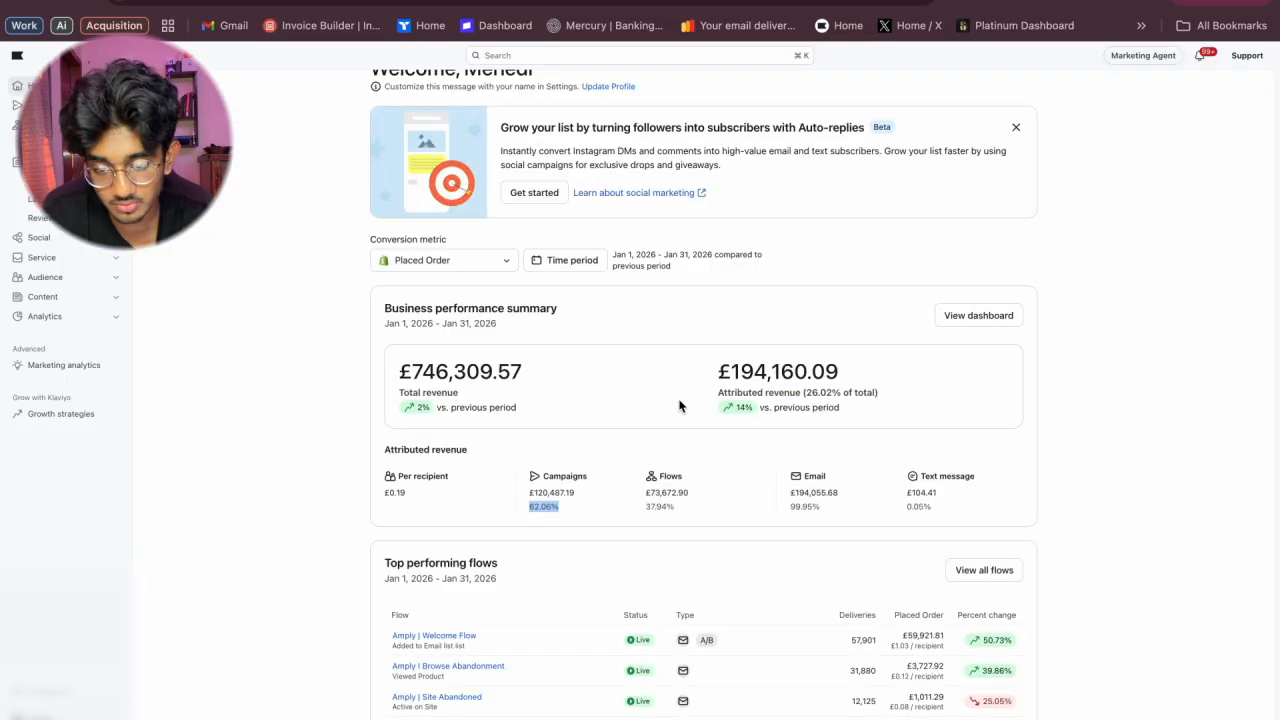
pyautogui.moveTo(646, 508); pyautogui.dragTo(687, 512)
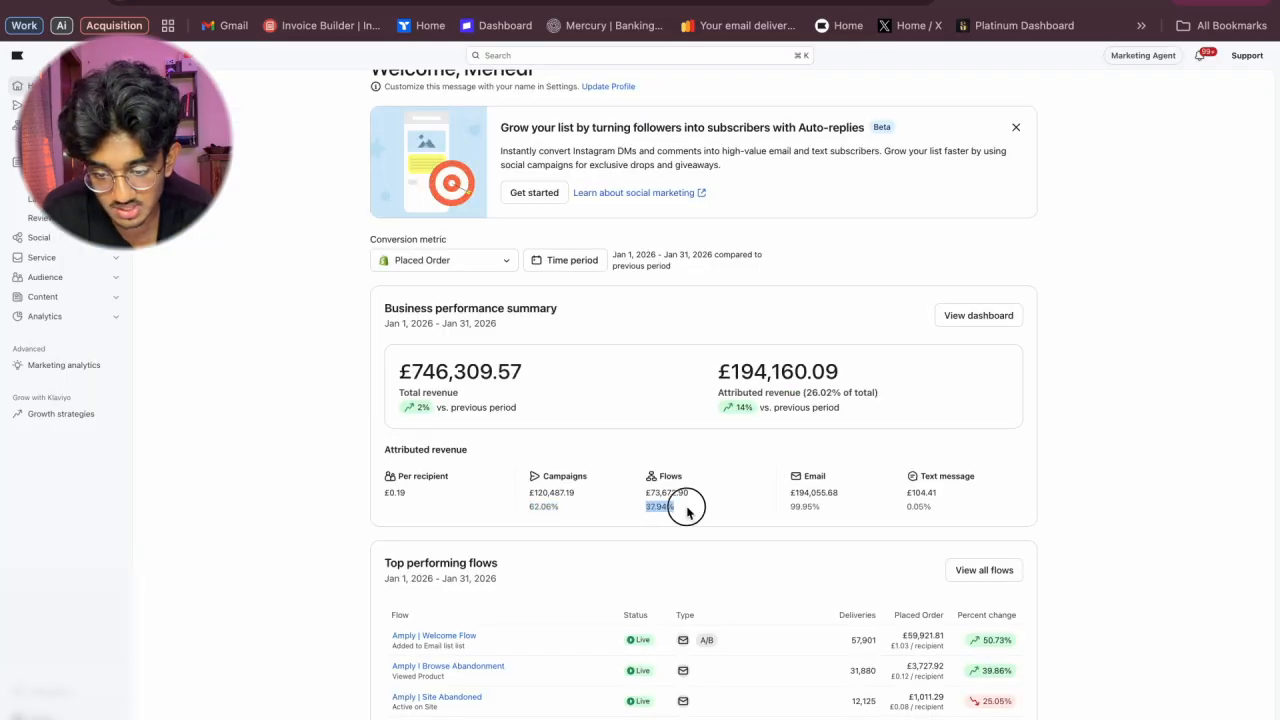
pyautogui.click(402, 1)
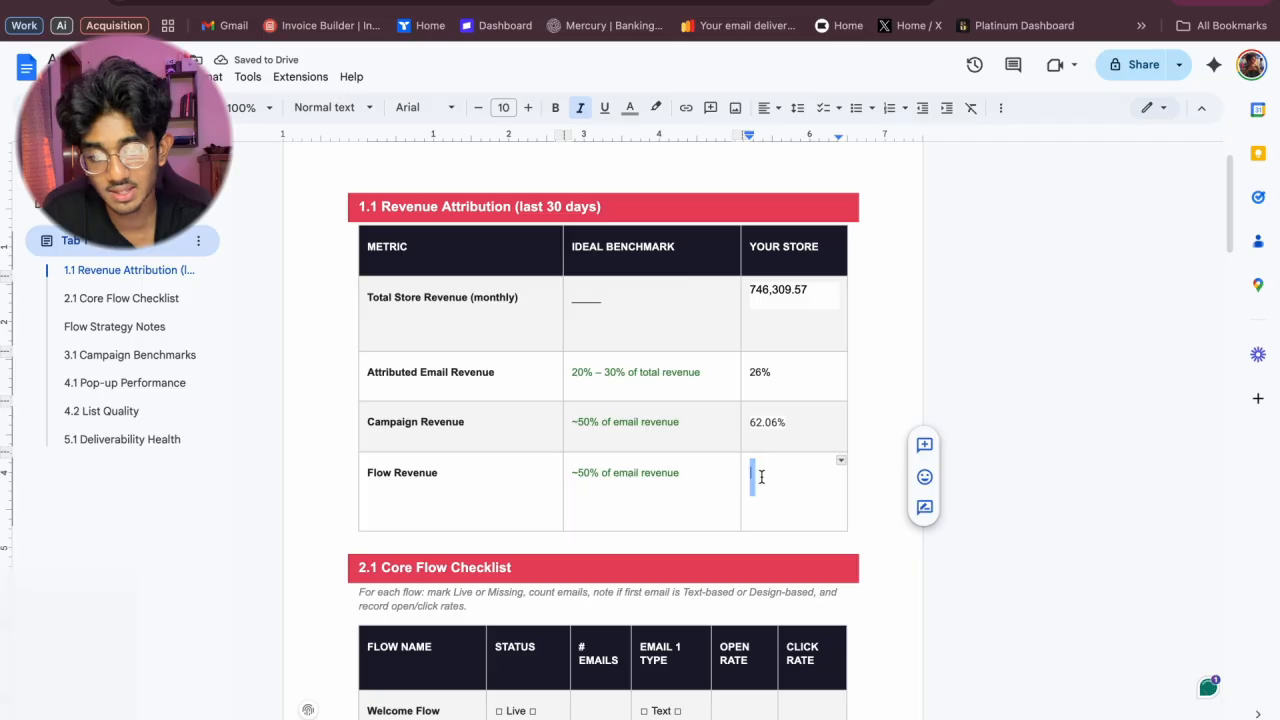
pyautogui.write('37.94%')
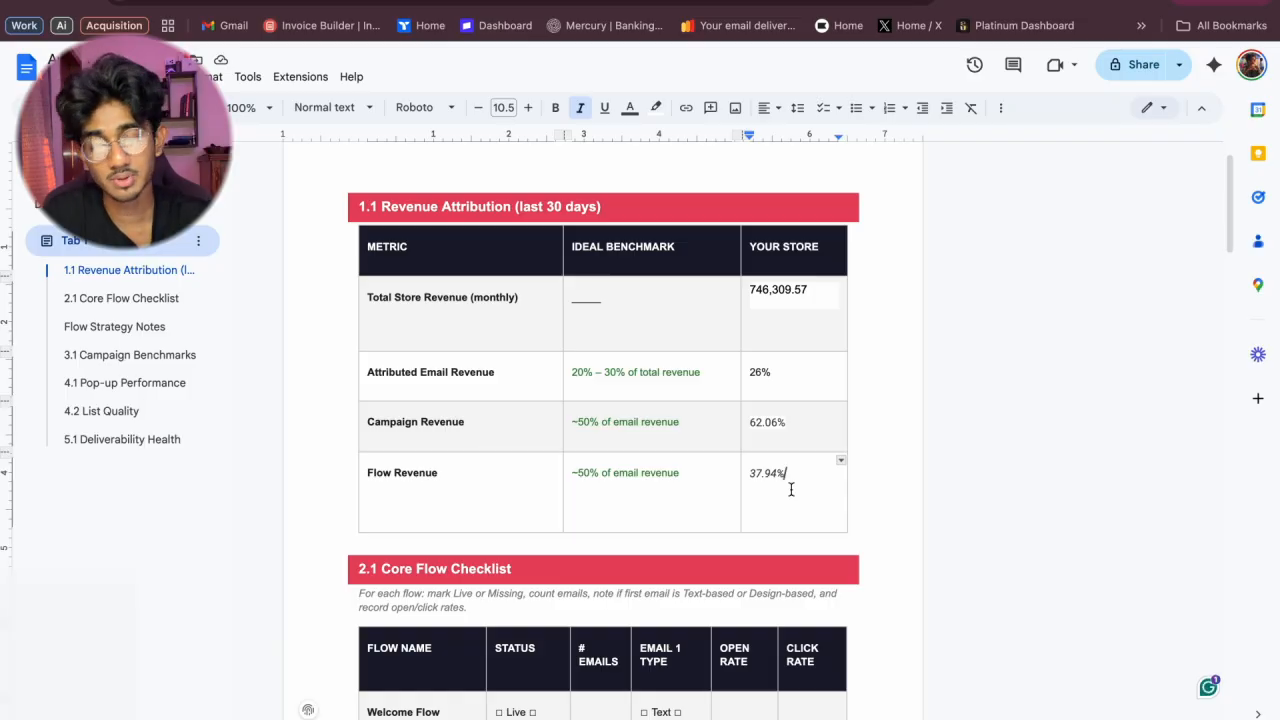
# Check the welcome flow's emails in Klaviyo and replace the Welcome Flow status in the Core Flow Checklist with live.
pyautogui.click(232, 2)
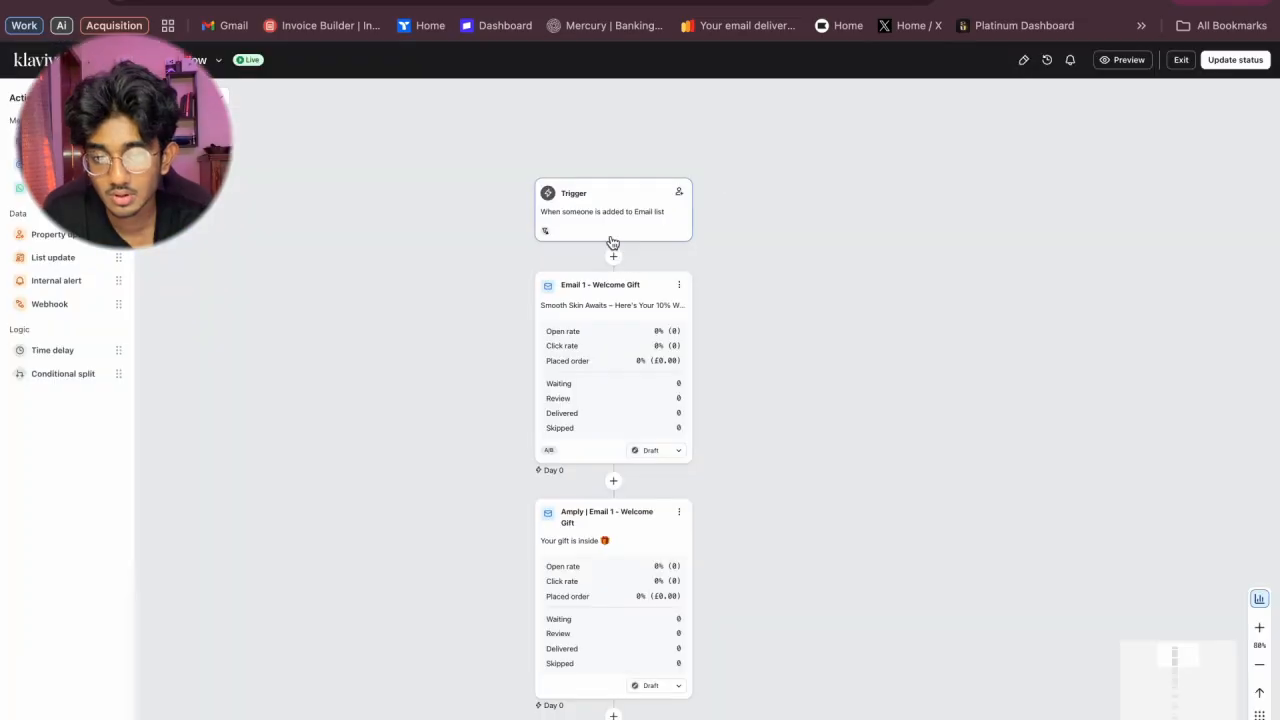
pyautogui.scroll(-2, 809, 383)
pyautogui.scroll(-4, 809, 383)
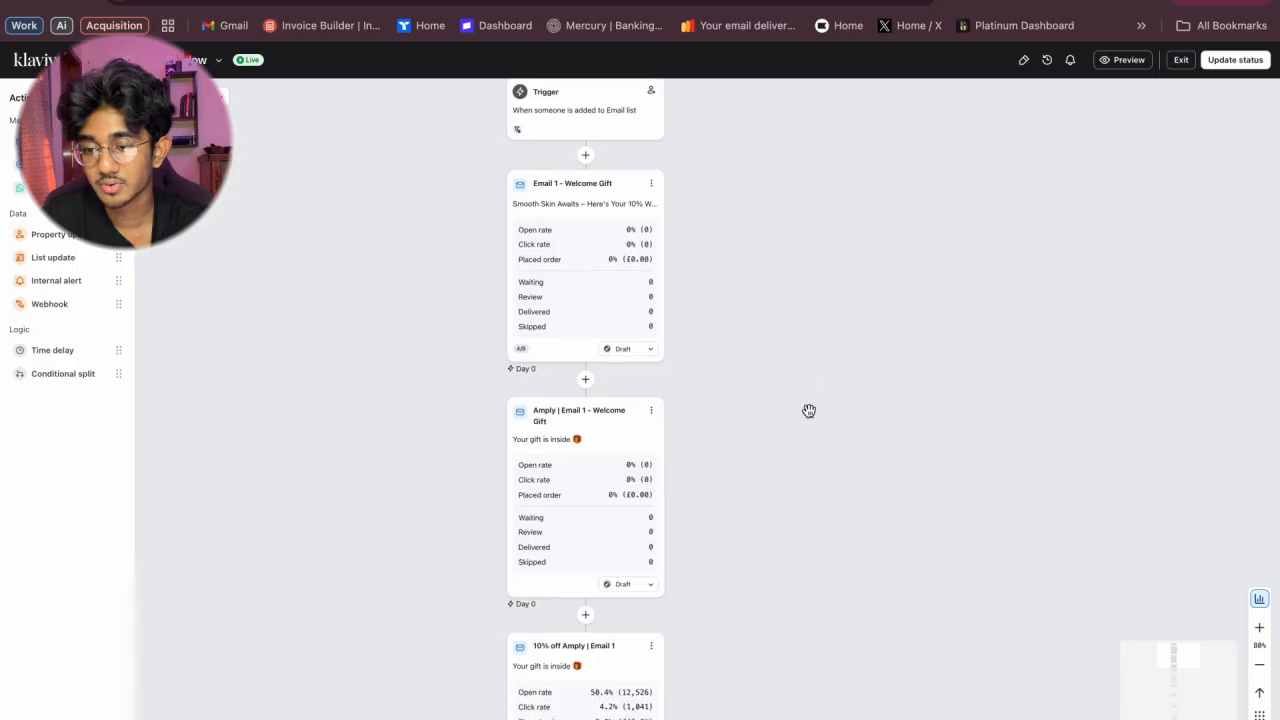
pyautogui.scroll(3, 800, 506)
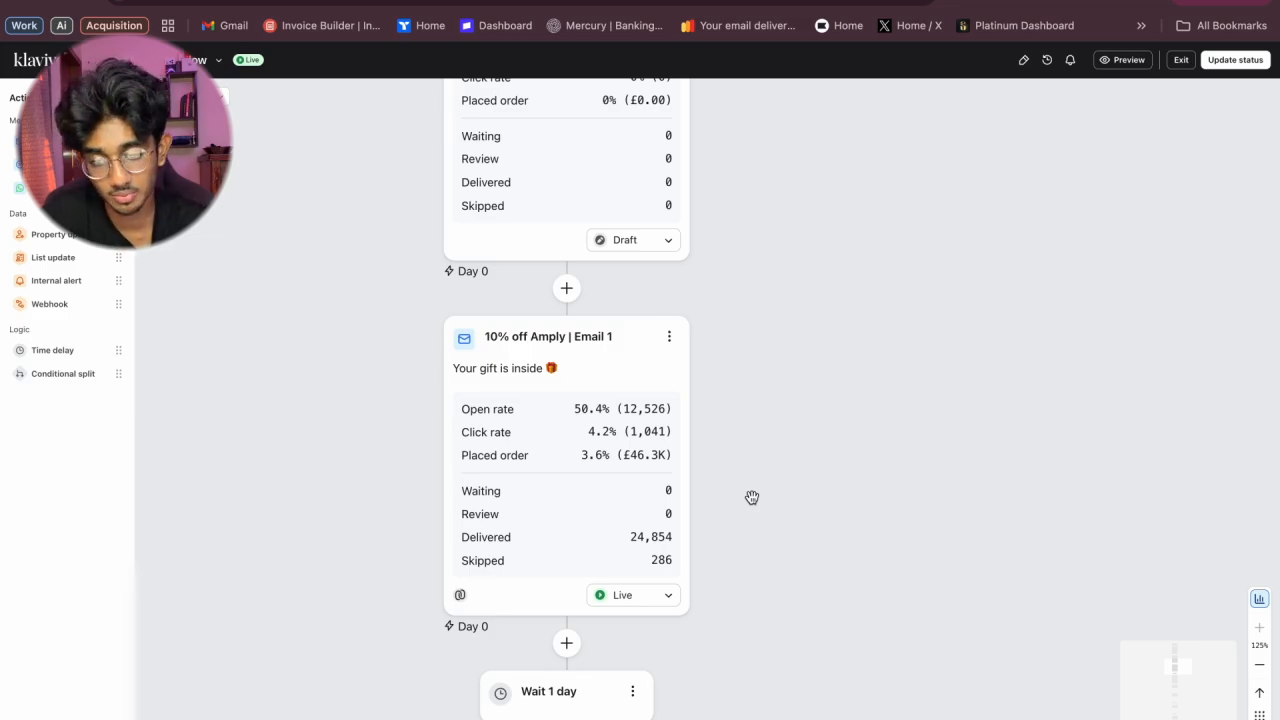
pyautogui.hscroll(2, 571, 454)
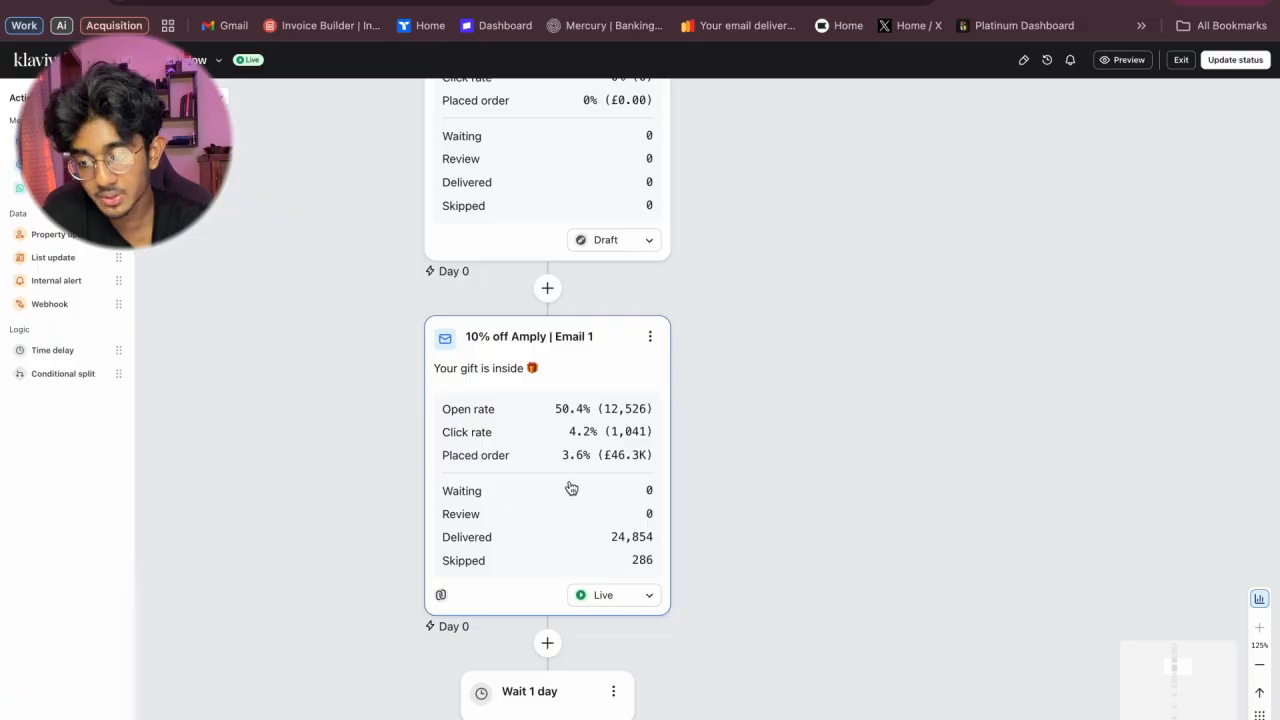
pyautogui.hscroll(1, 655, 534)
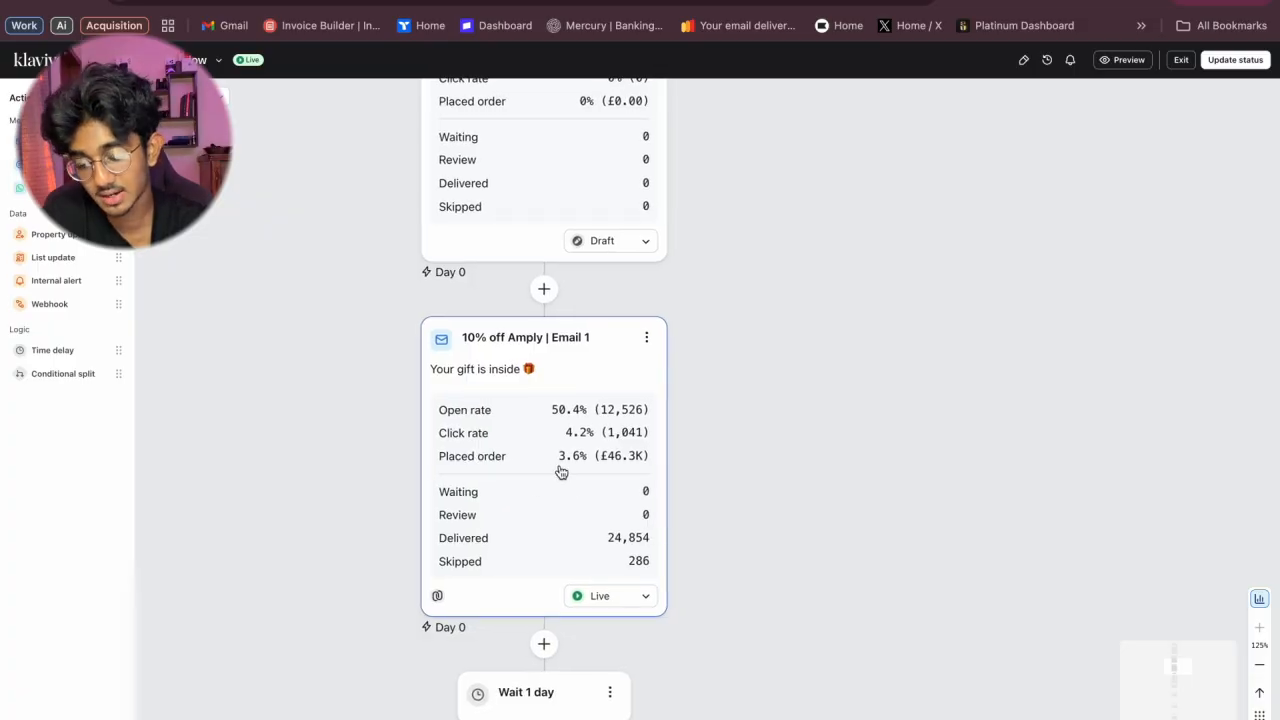
pyautogui.moveTo(535, 426); pyautogui.dragTo(493, 412)
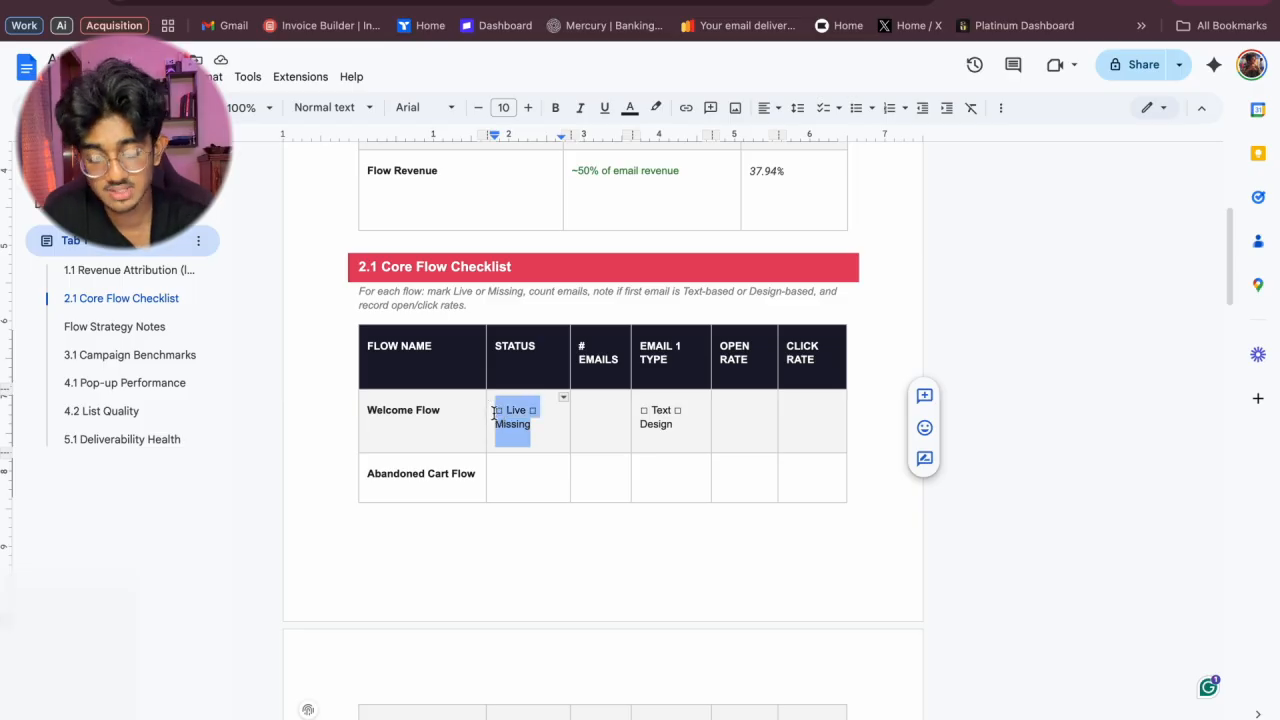
pyautogui.press('BackSpace')
pyautogui.write('live')
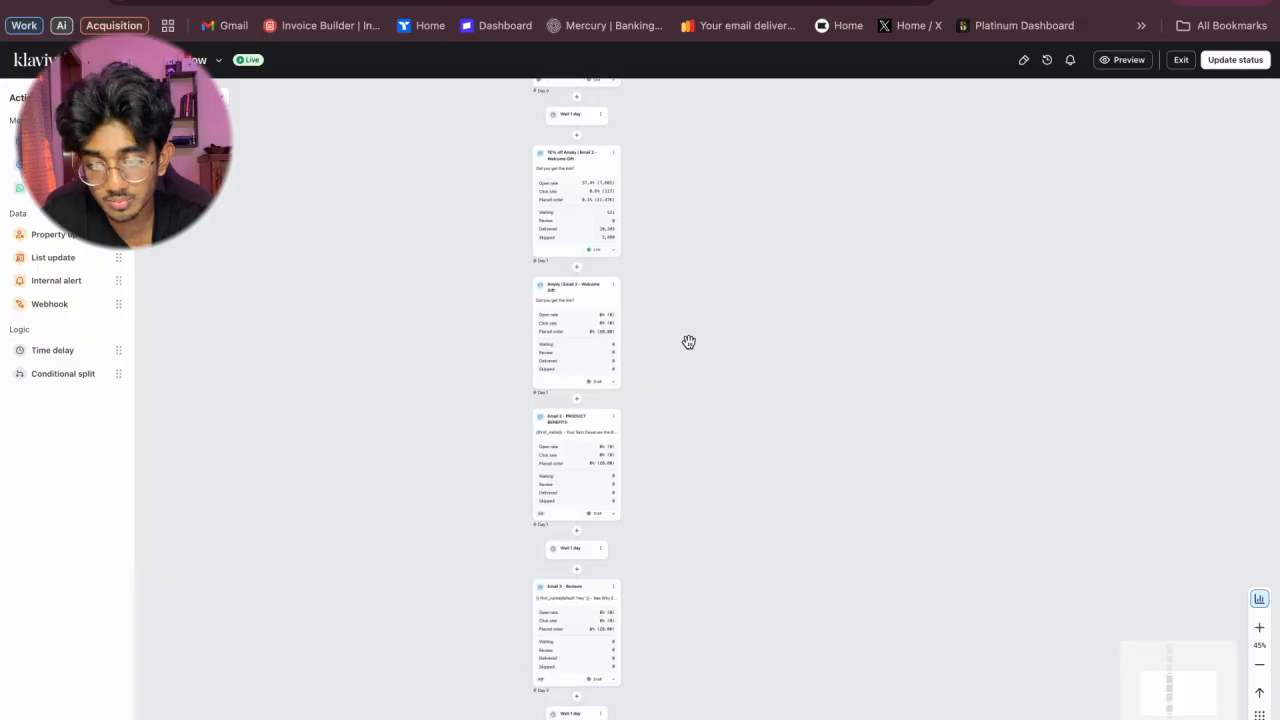
# Look up the live 10% off Amply Email 1 in Klaviyo and enter Welcome Flow open rate 50.4% and click rate 4.2%.
pyautogui.scroll(10, 689, 342)
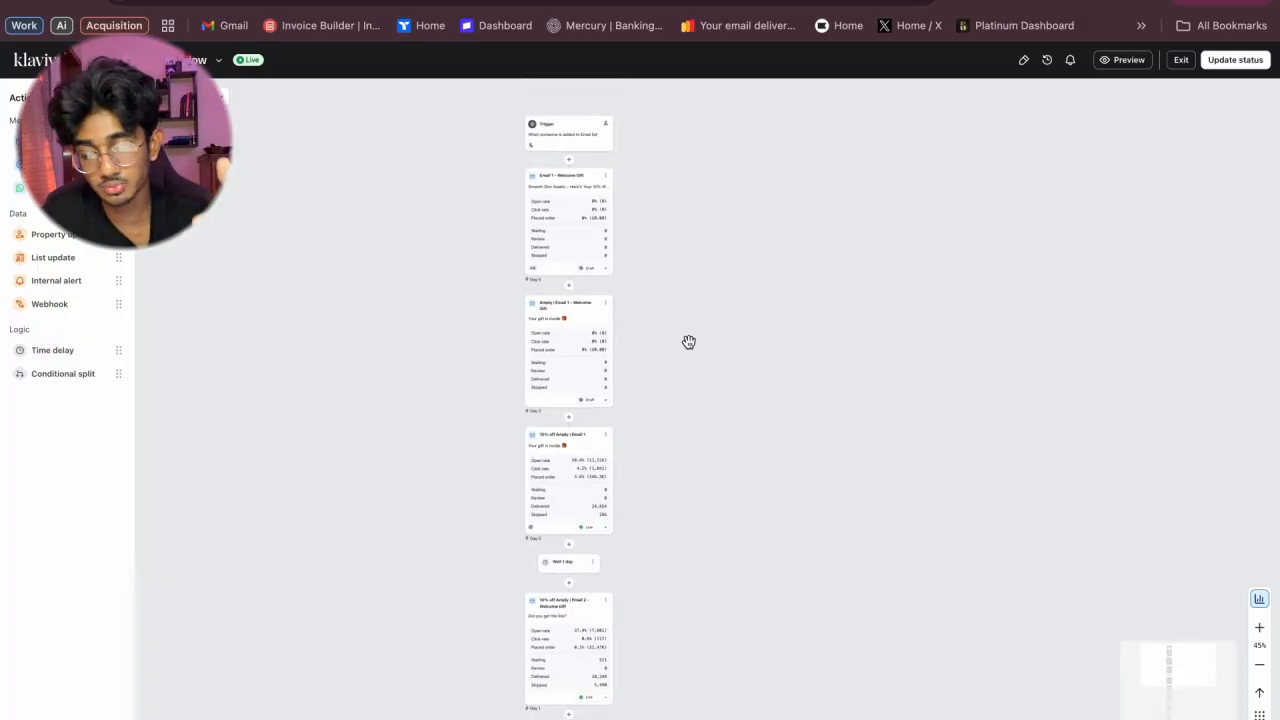
pyautogui.scroll(5, 689, 342)
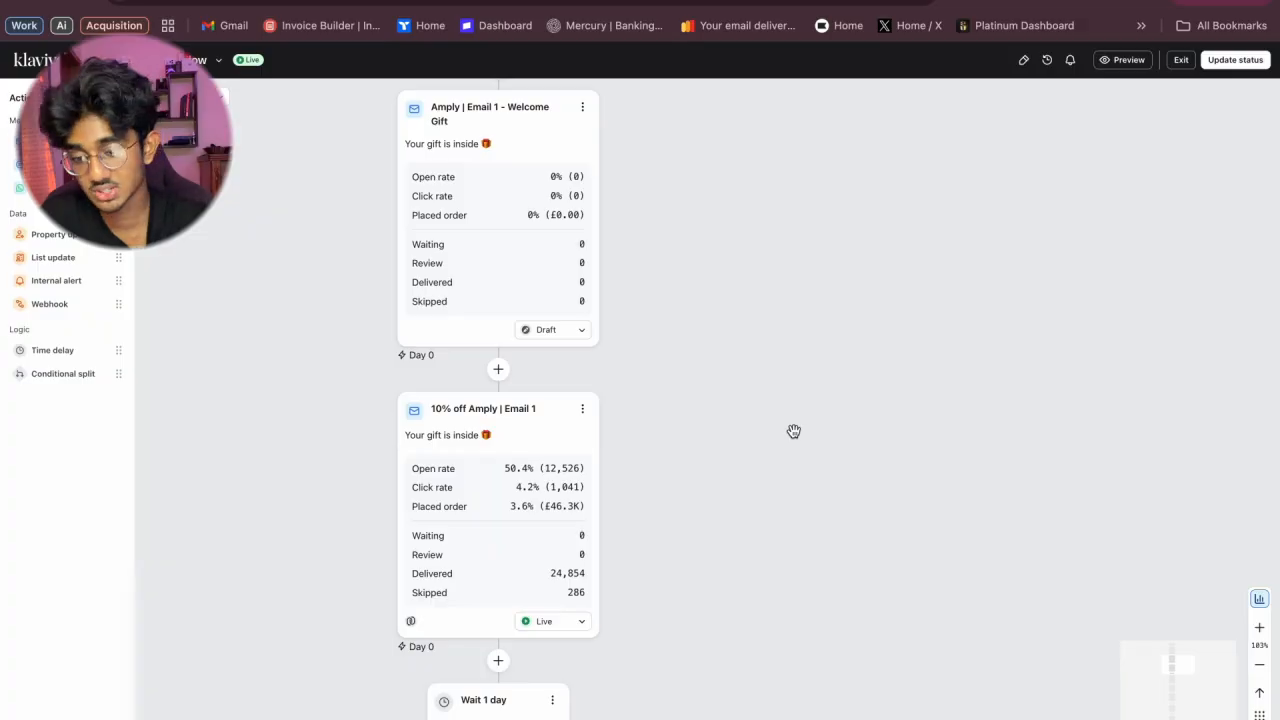
pyautogui.scroll(-1, 700, 480)
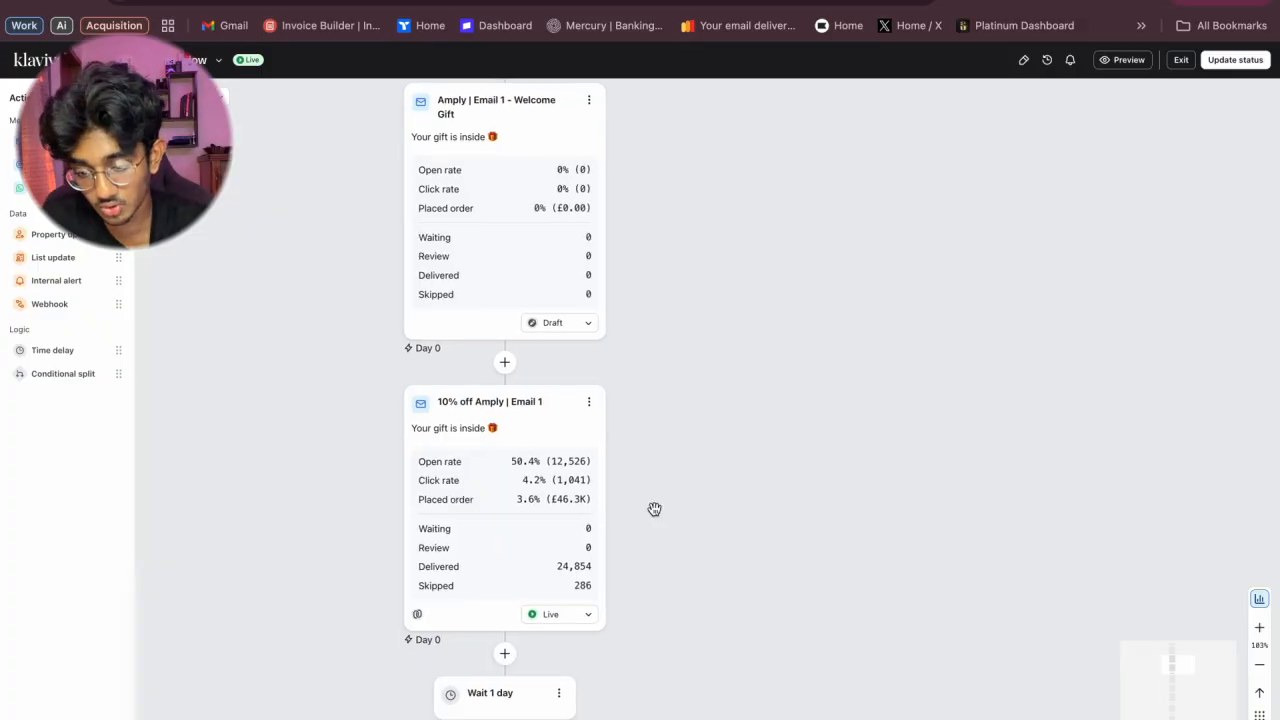
pyautogui.click(546, 468)
pyautogui.hotkey('ctrl', 'Tab')
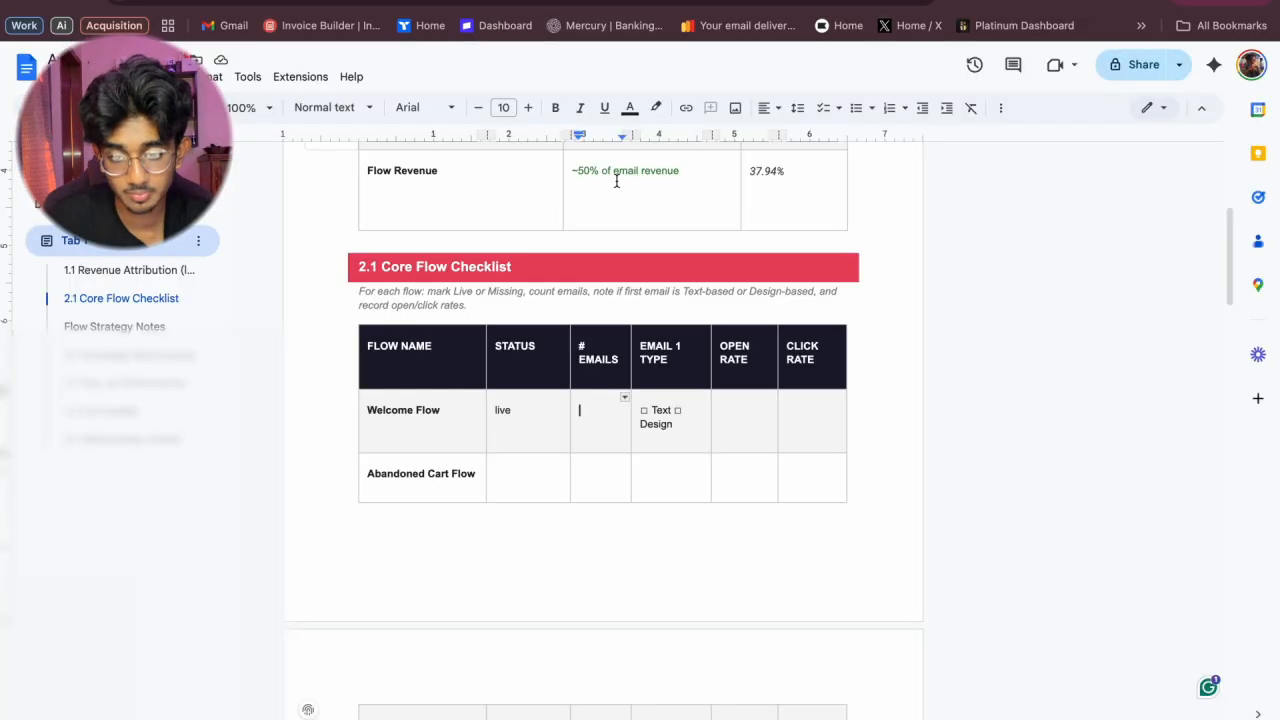
pyautogui.press('Tab')
pyautogui.press('Tab')
pyautogui.write('50.4%')
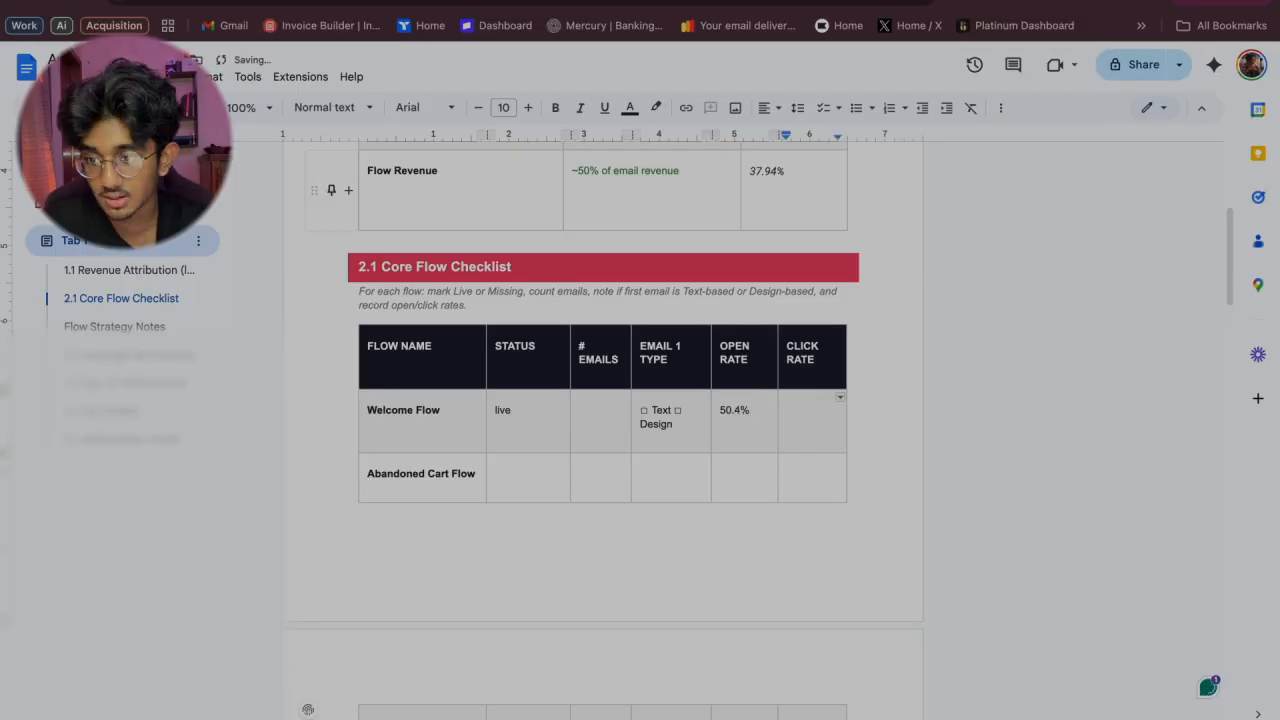
pyautogui.press('Tab')
pyautogui.write('4.2%')
pyautogui.scroll(-1, 690, 413)
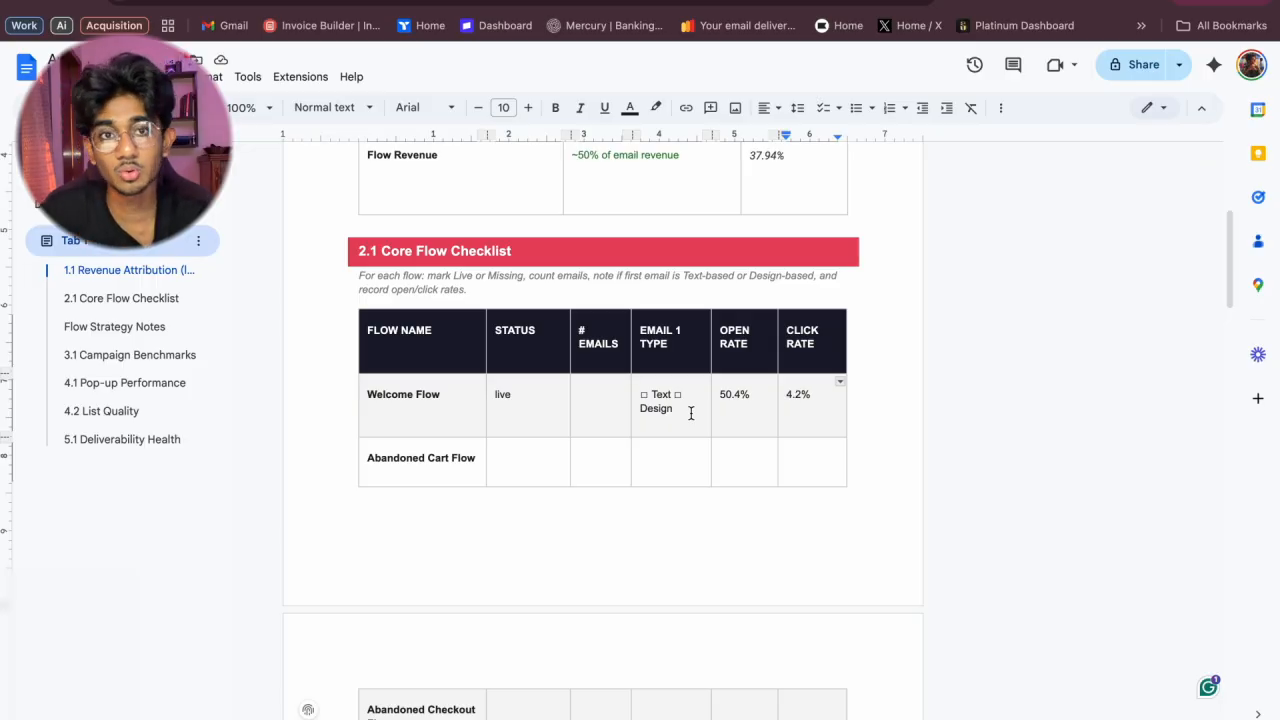
# Review the content of the welcome flow's live Email 1 in Klaviyo and reduce the Welcome Flow's Email 1 Type to Text.
pyautogui.hotkey('ctrl', 'Tab')
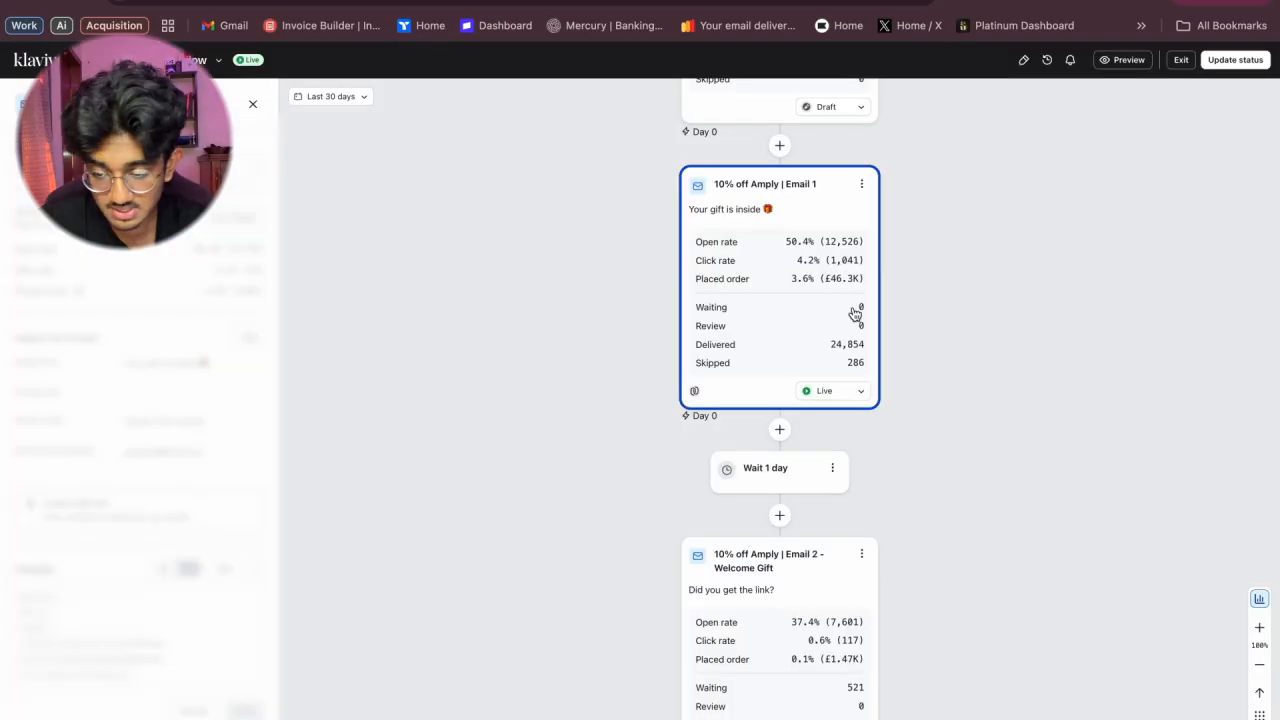
pyautogui.scroll(-4, 118, 458)
pyautogui.scroll(-2, 118, 458)
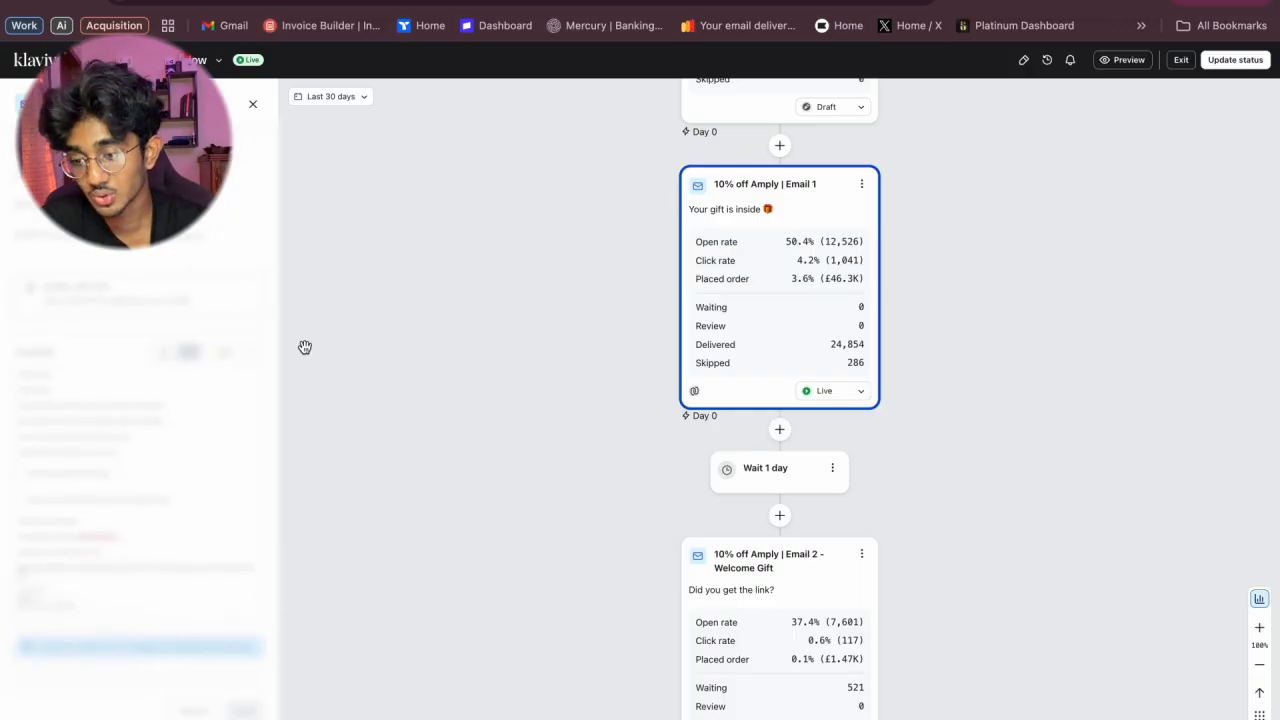
pyautogui.scroll(-3, 342, 546)
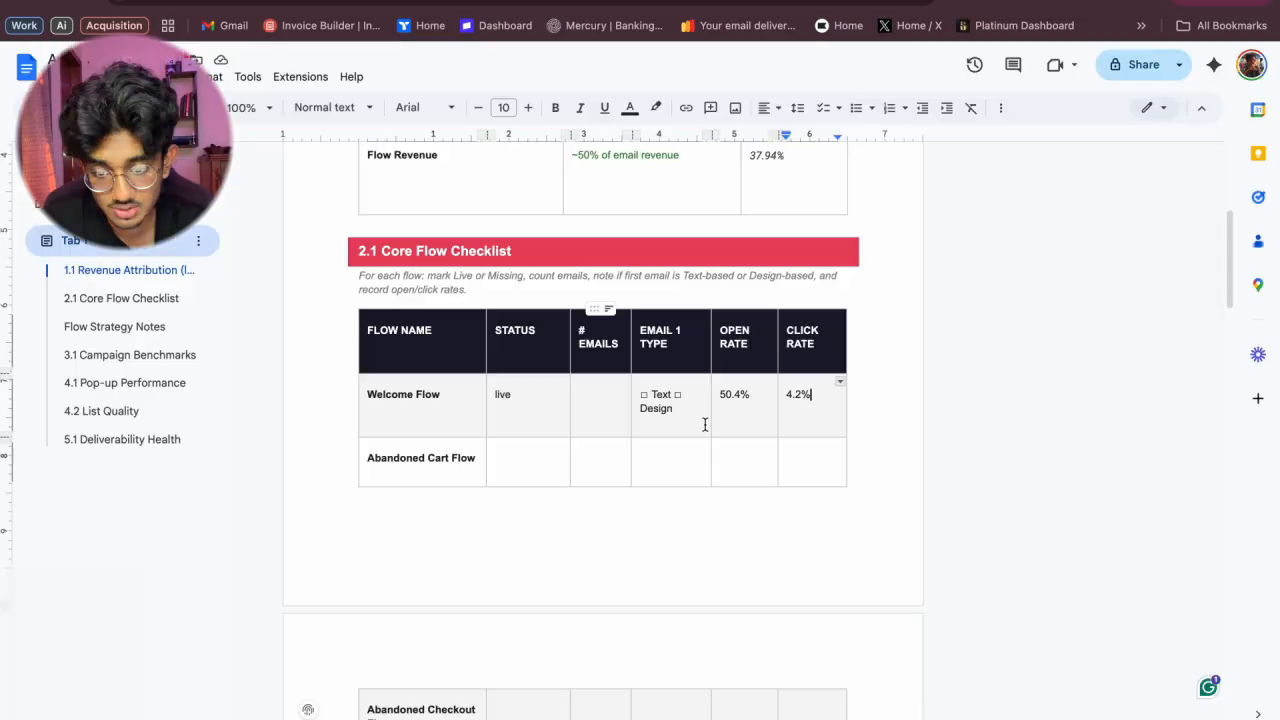
pyautogui.moveTo(690, 412); pyautogui.dragTo(634, 411)
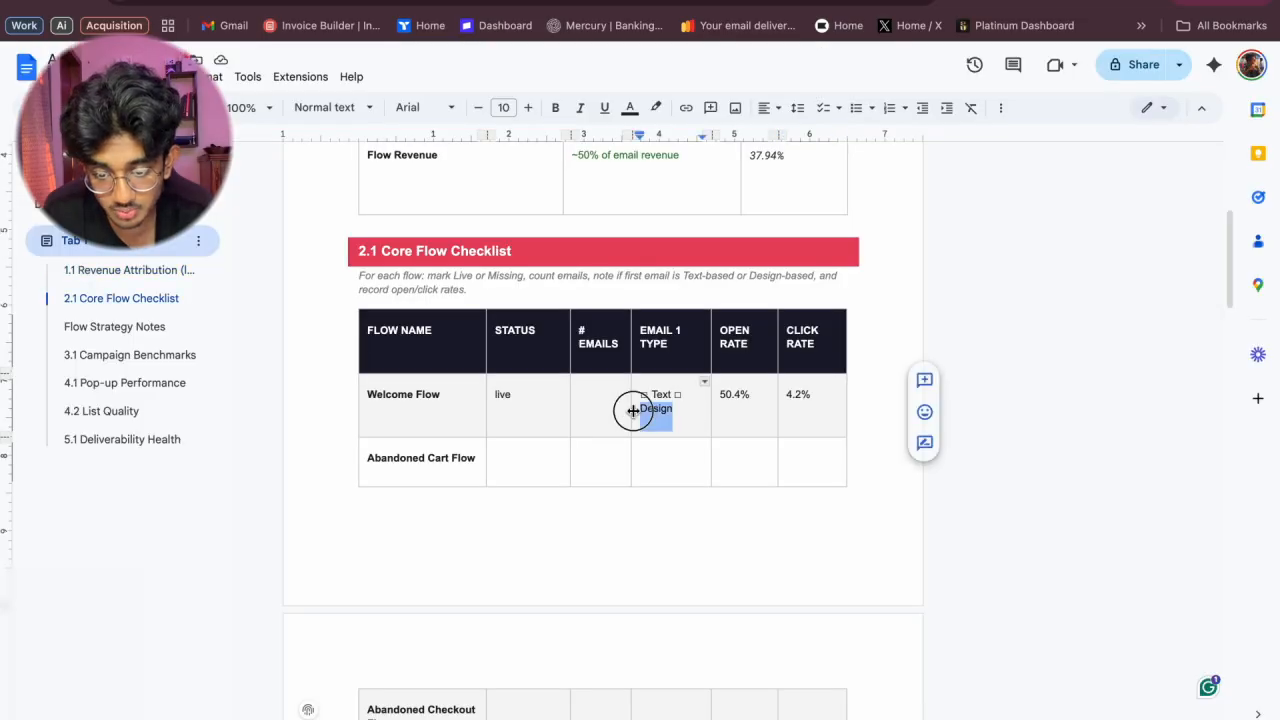
pyautogui.press('BackSpace')
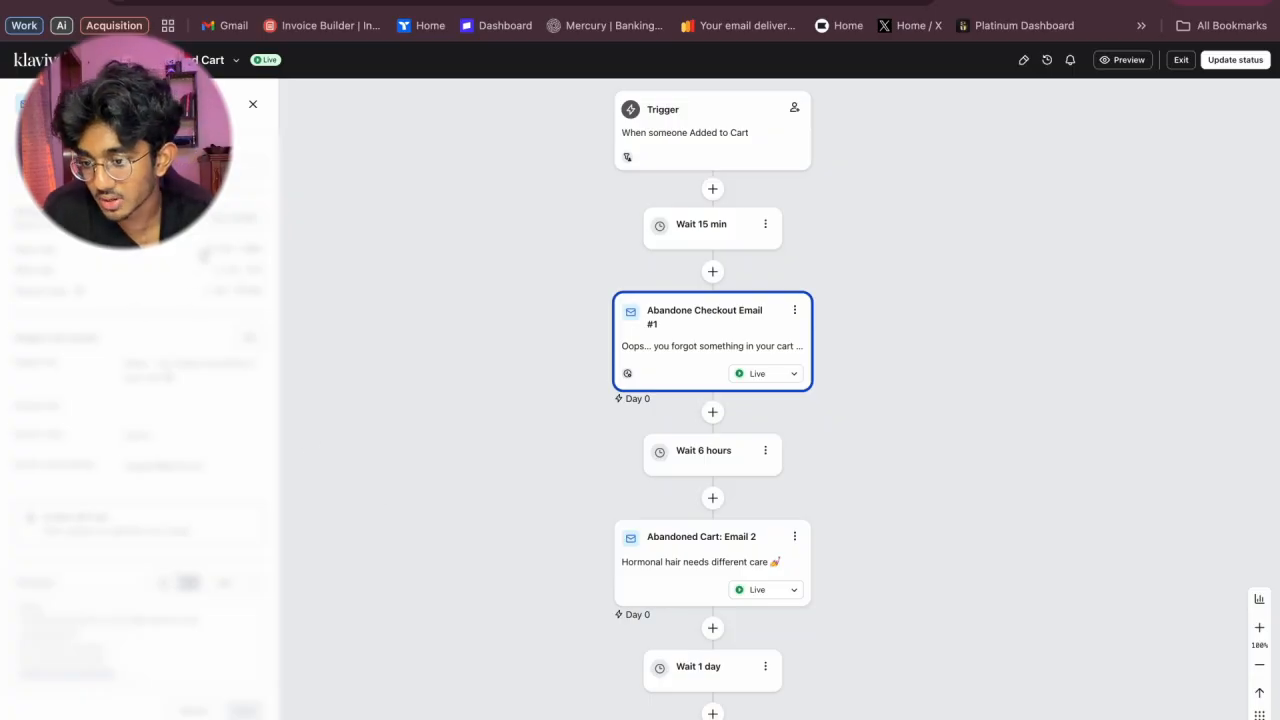
# Check the Abandoned Cart flow's first email in Klaviyo and enter status Live and Email 1 Type Text for Abandoned Cart Flow.
pyautogui.moveTo(206, 256); pyautogui.dragTo(297, 247)
pyautogui.click(311, 203)
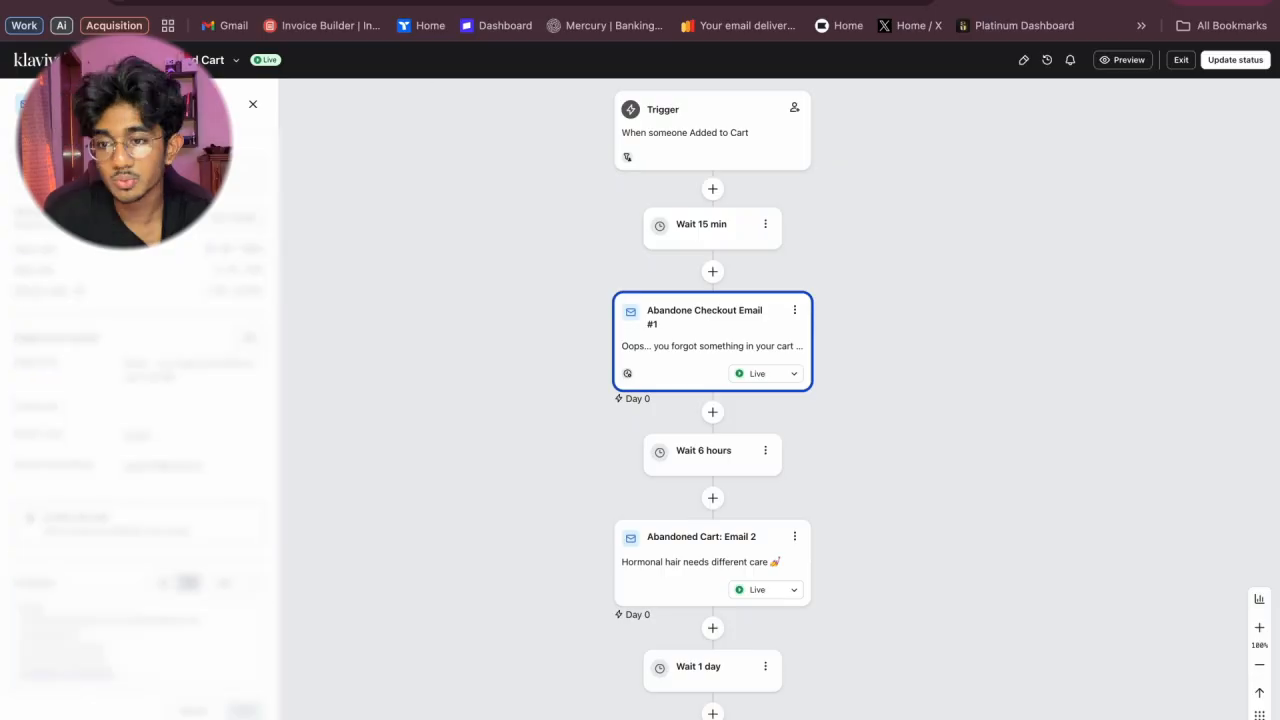
pyautogui.click(520, 1)
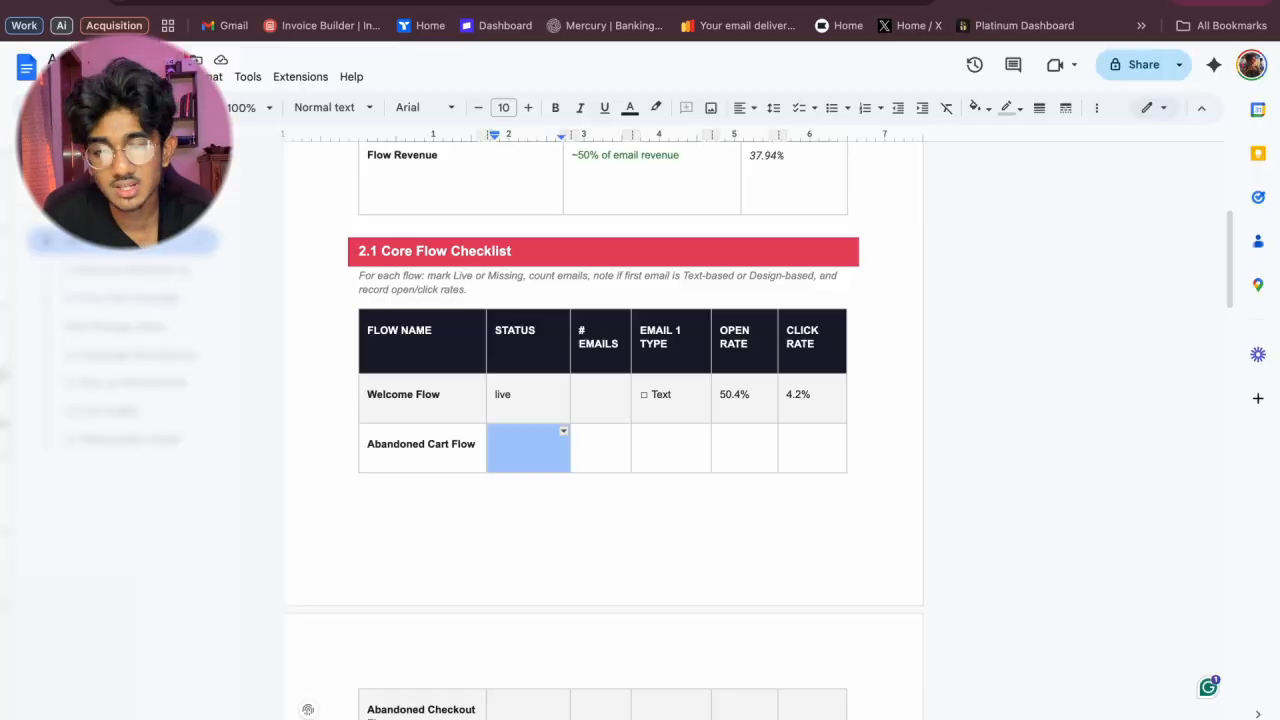
pyautogui.click(543, 453)
pyautogui.write('live')
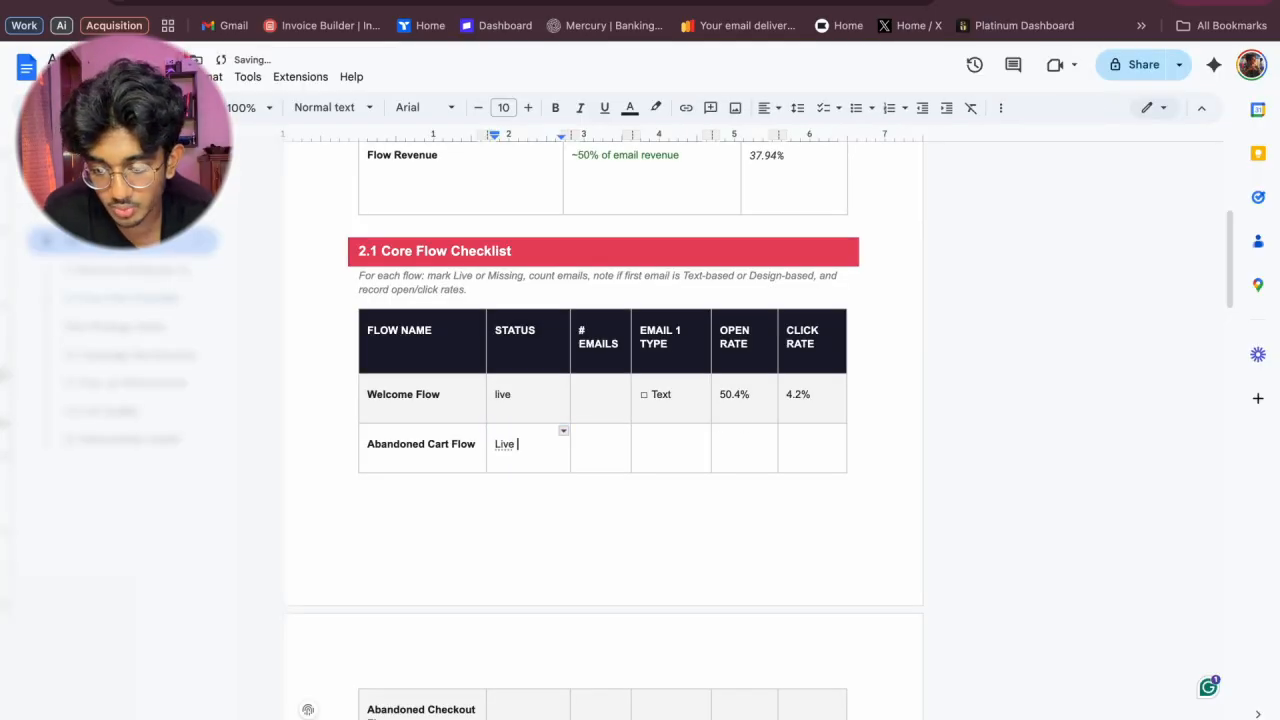
pyautogui.scroll(-1, 591, 455)
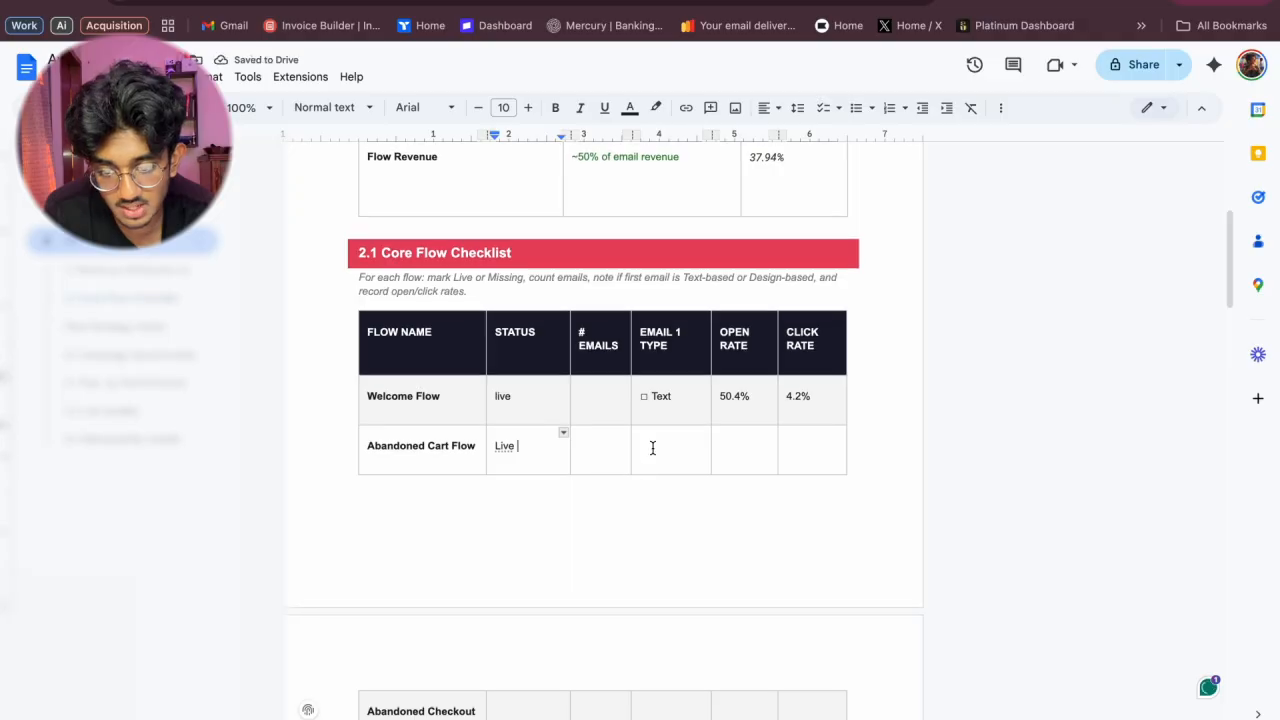
pyautogui.click(651, 447)
pyautogui.write('Text')
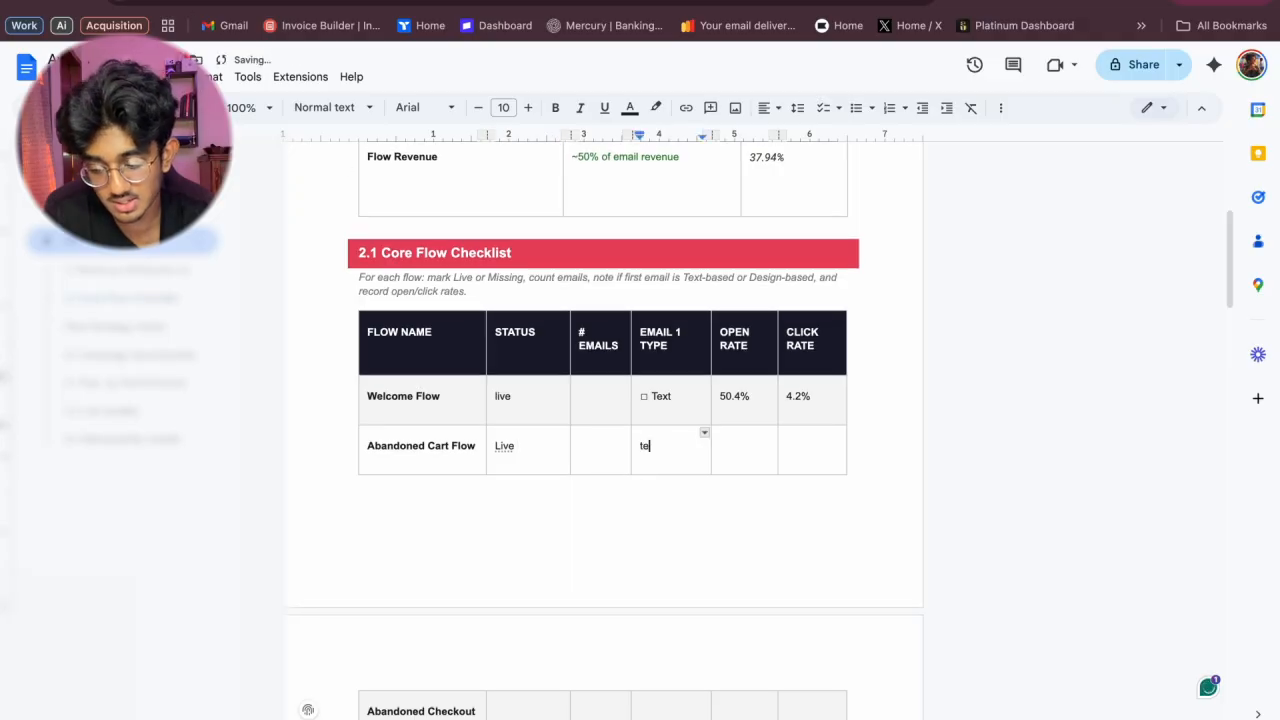
# Enter an open rate of 34% and a click rate of 3.1% for Abandoned Cart Flow, checking the click rate in Klaviyo.
pyautogui.click(740, 446)
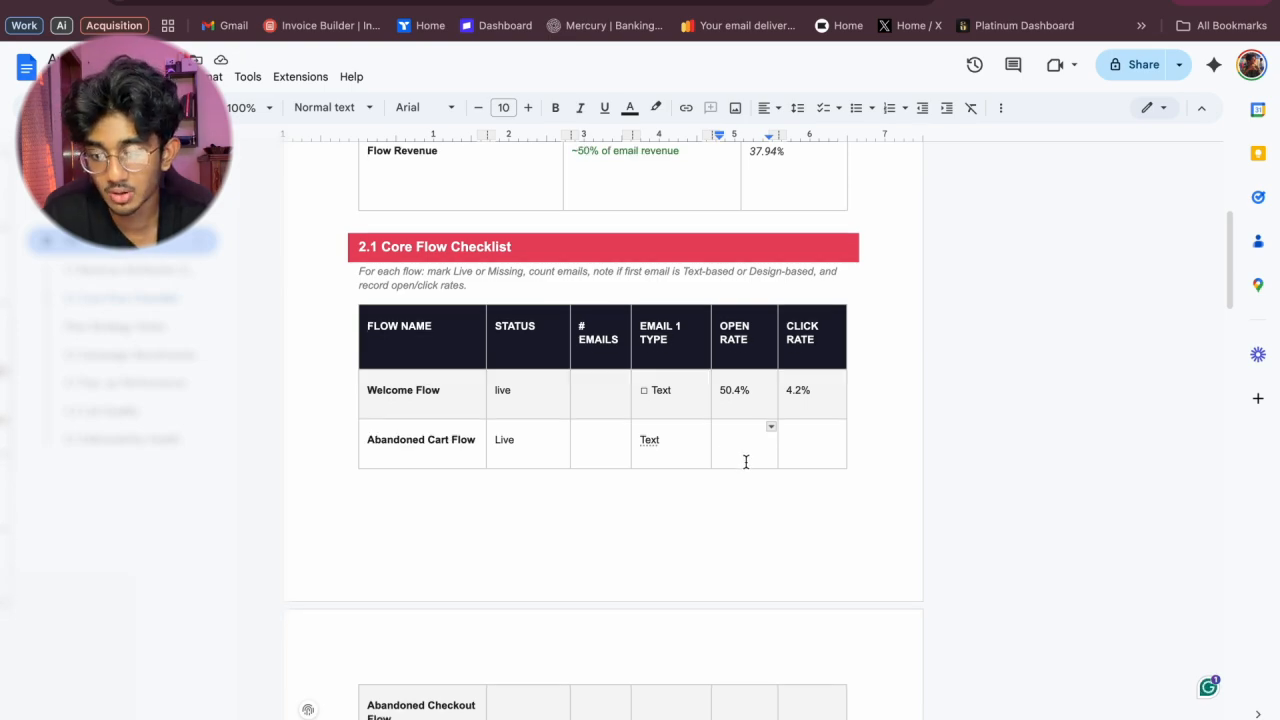
pyautogui.write('34%')
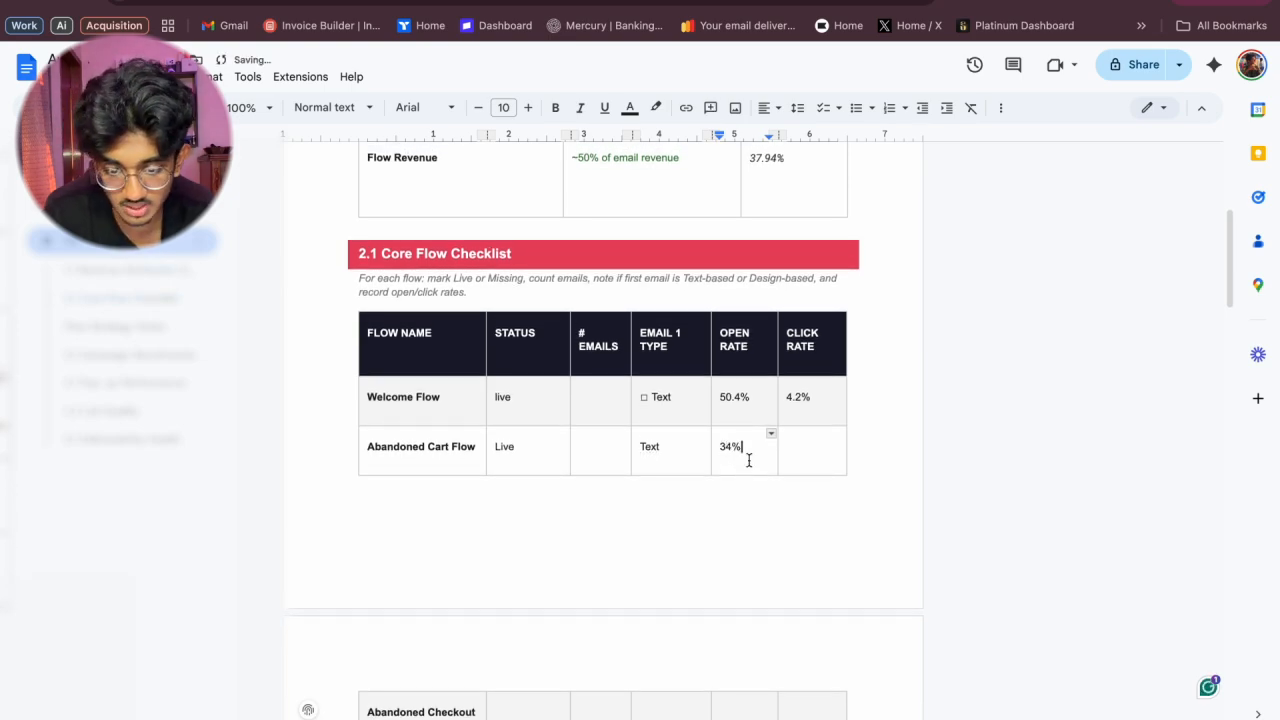
pyautogui.click(815, 461)
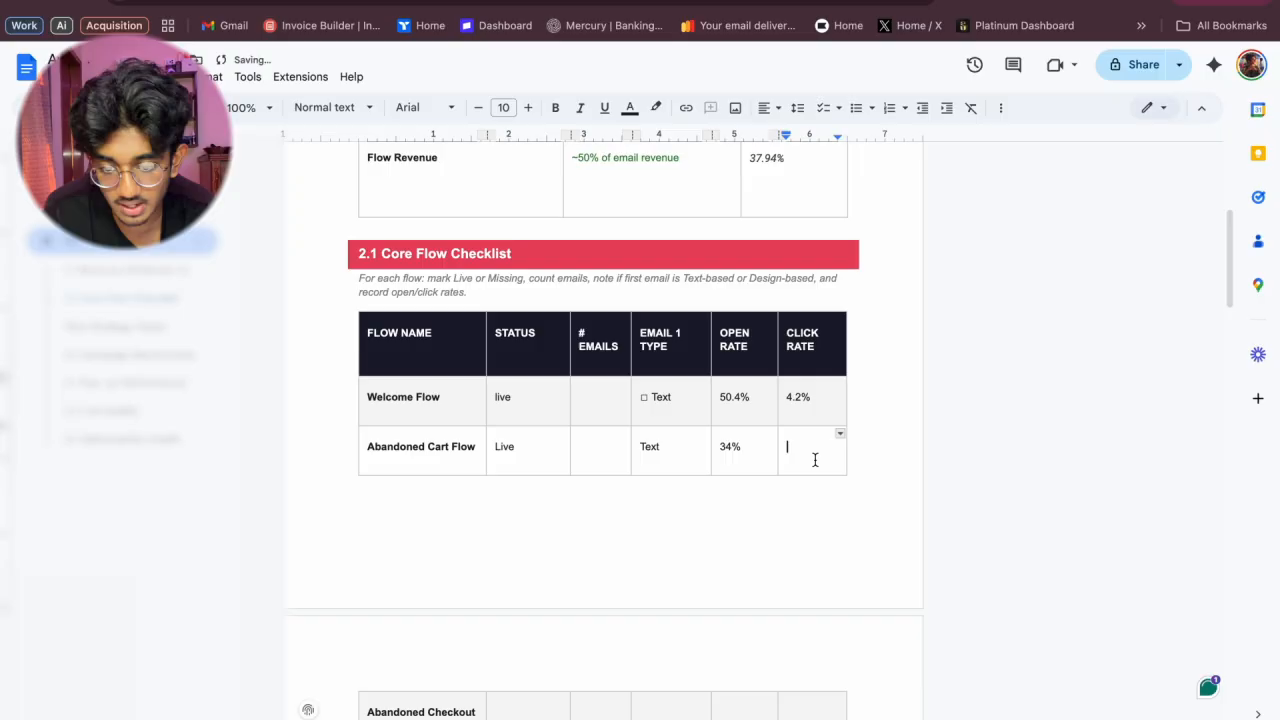
pyautogui.click(164, 4)
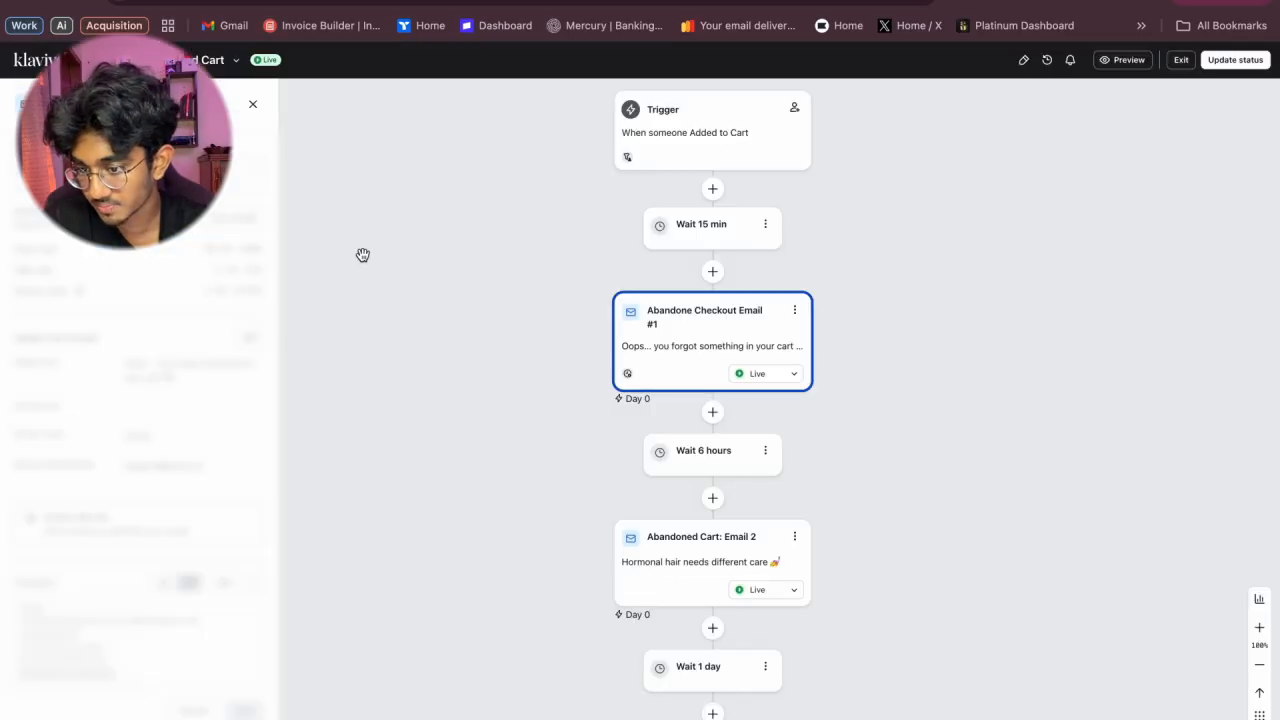
pyautogui.click(374, 4)
pyautogui.write('3.1%')
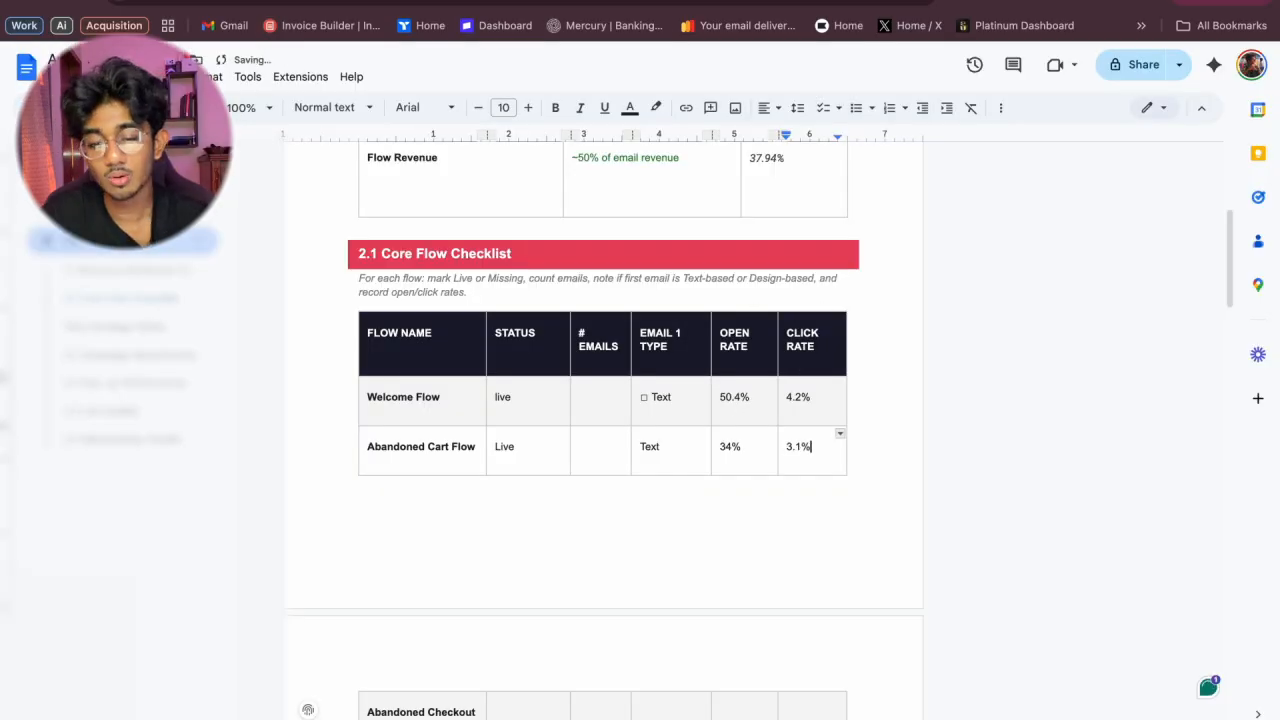
pyautogui.scroll(-1, 883, 489)
pyautogui.click(823, 503)
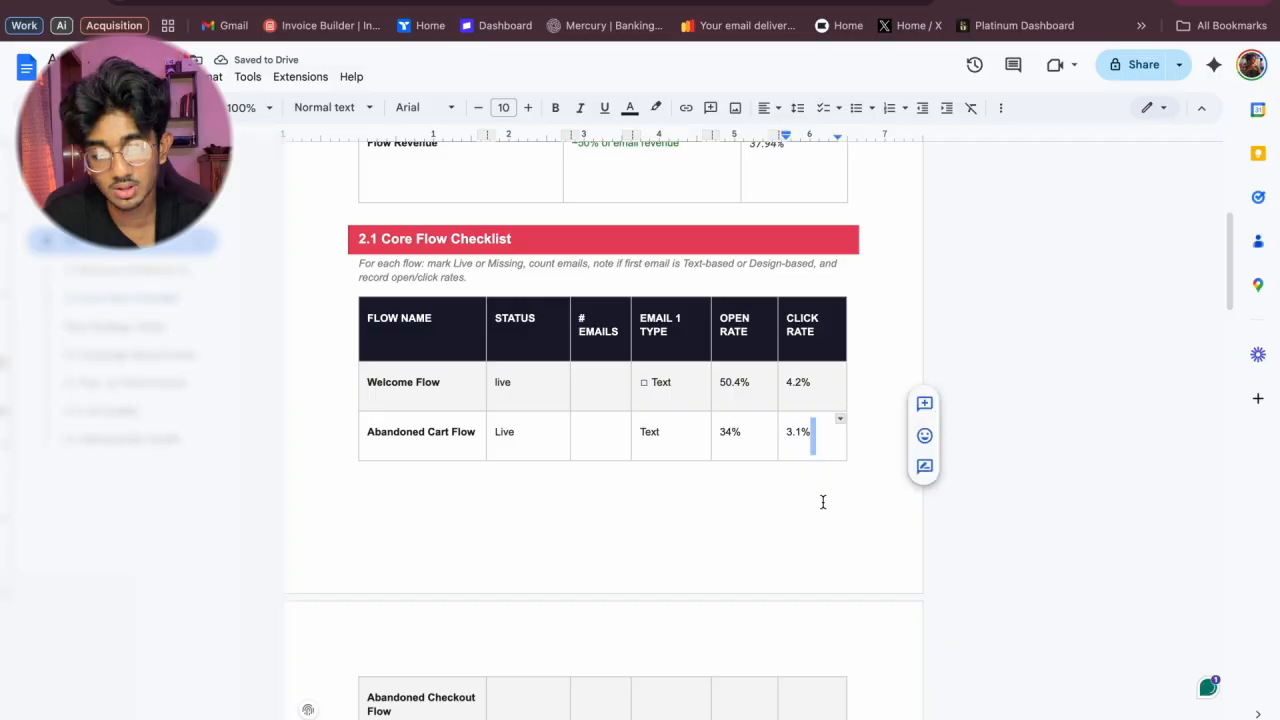
pyautogui.click(829, 494)
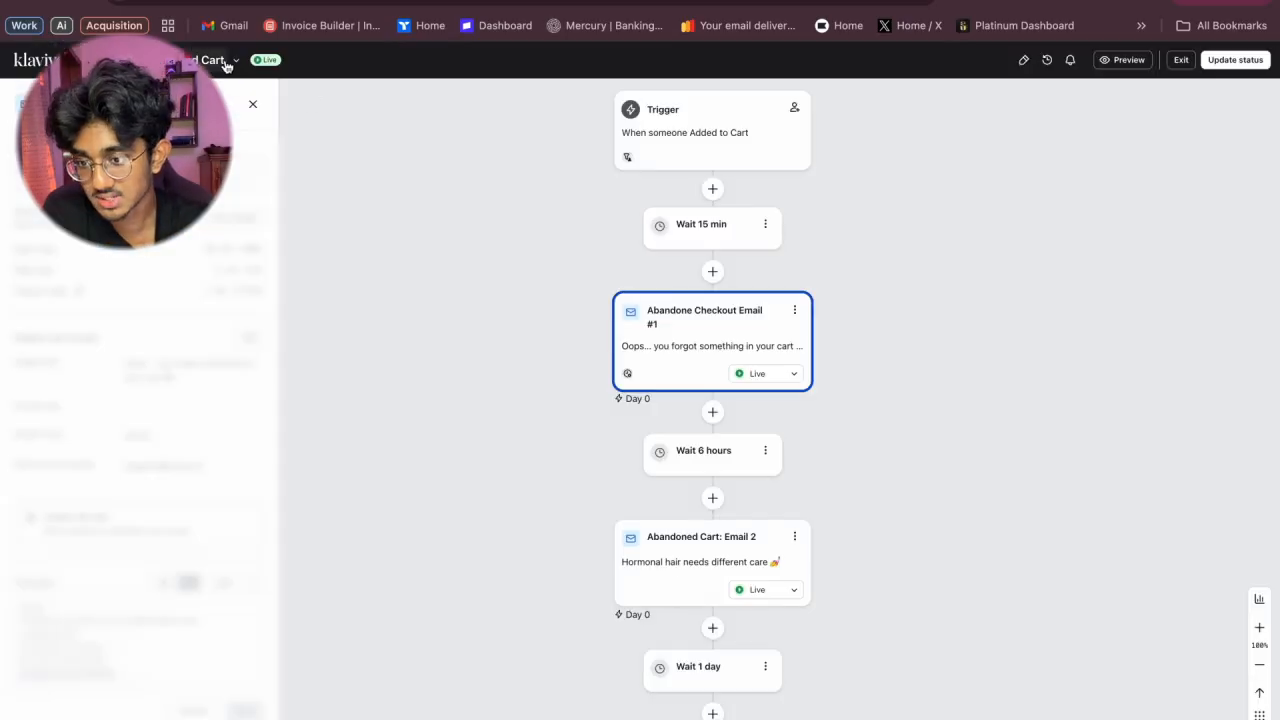
# Open the Abandoned Checkout flow in Klaviyo and review the remaining core flow rows in the audit document.
pyautogui.click(233, 62)
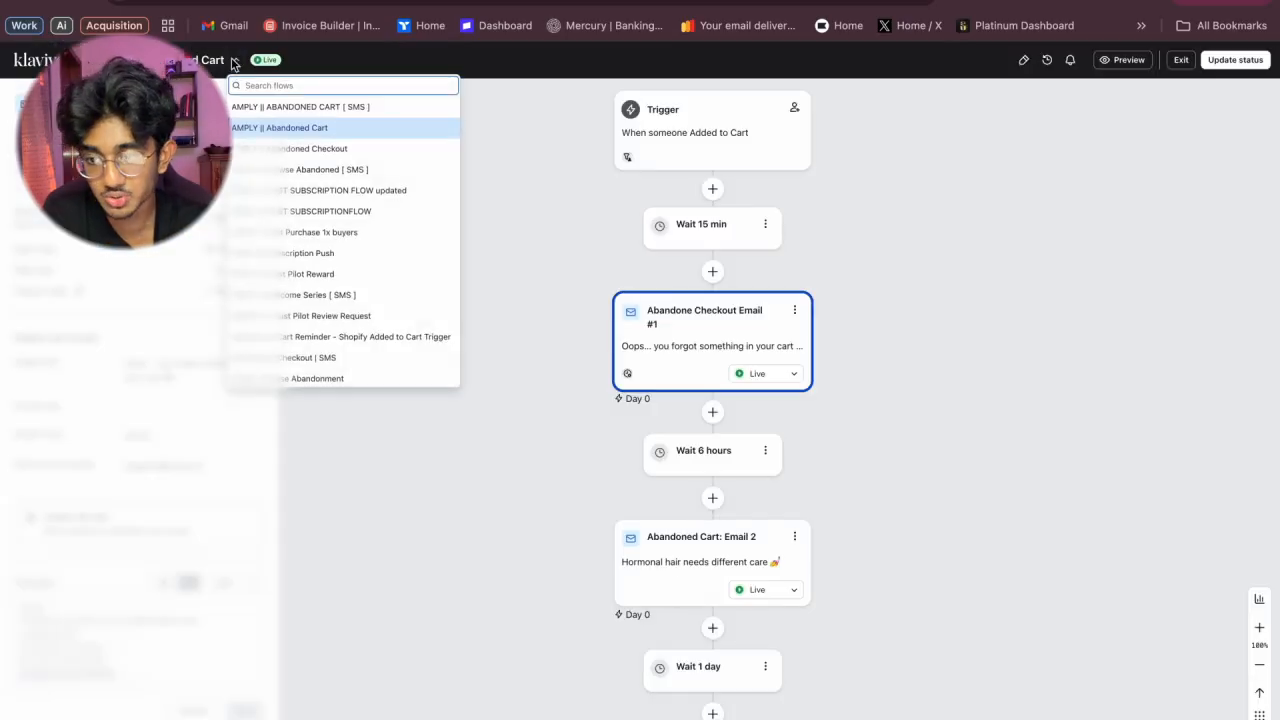
pyautogui.click(295, 155)
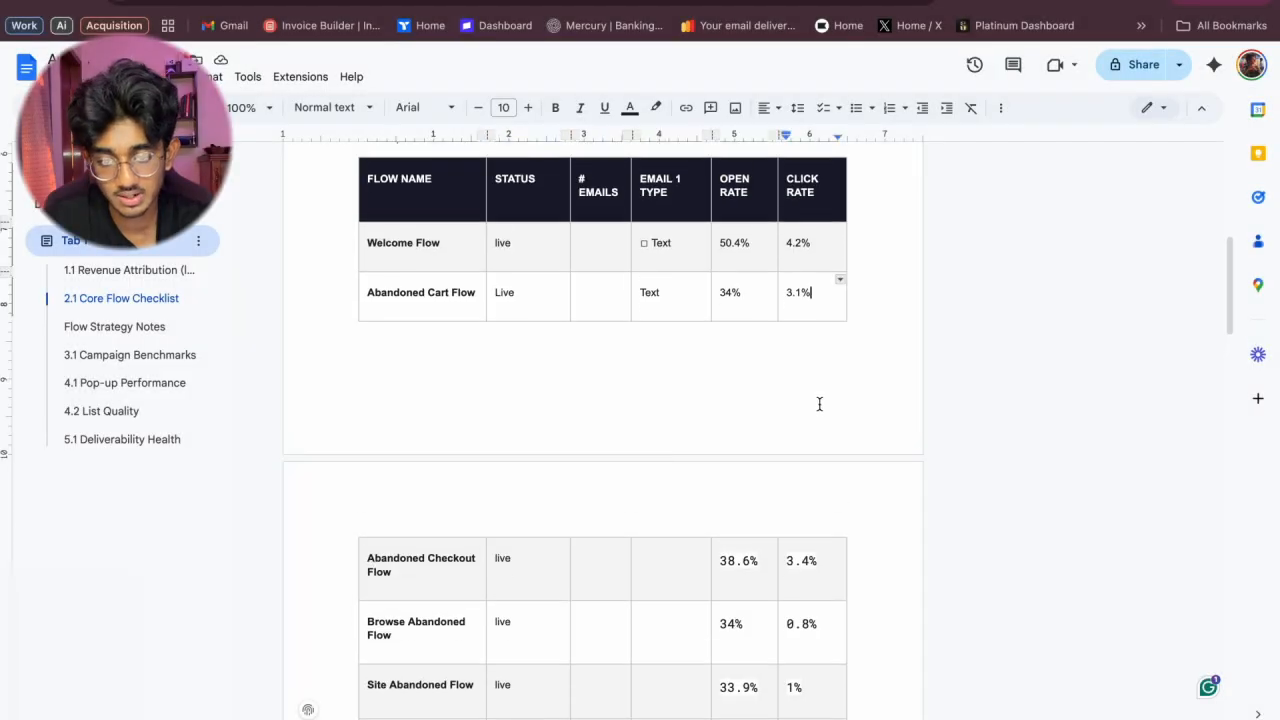
pyautogui.scroll(-3, 831, 403)
pyautogui.scroll(2, 847, 438)
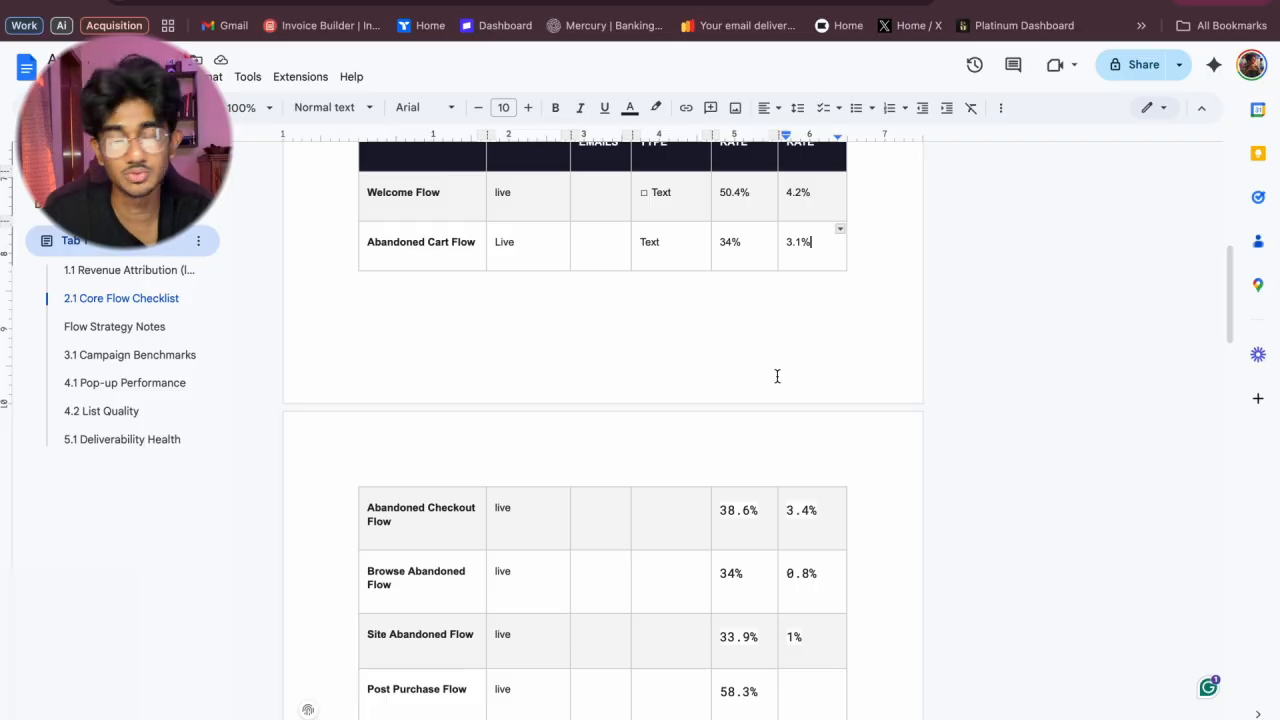
# Enter "Extend the email sequences" as the Welcome Flow strategy suggestion in the Flow Strategy Notes table.
pyautogui.scroll(-5, 777, 376)
pyautogui.click(563, 545)
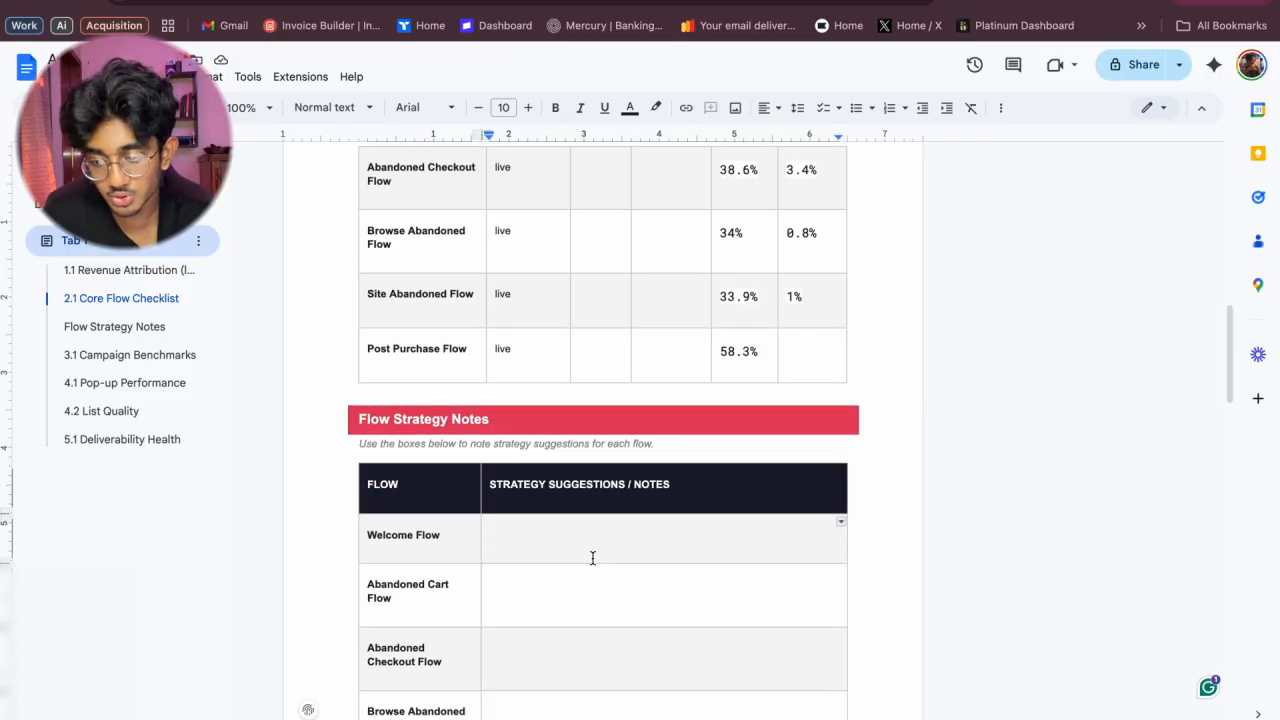
pyautogui.scroll(-1, 541, 540)
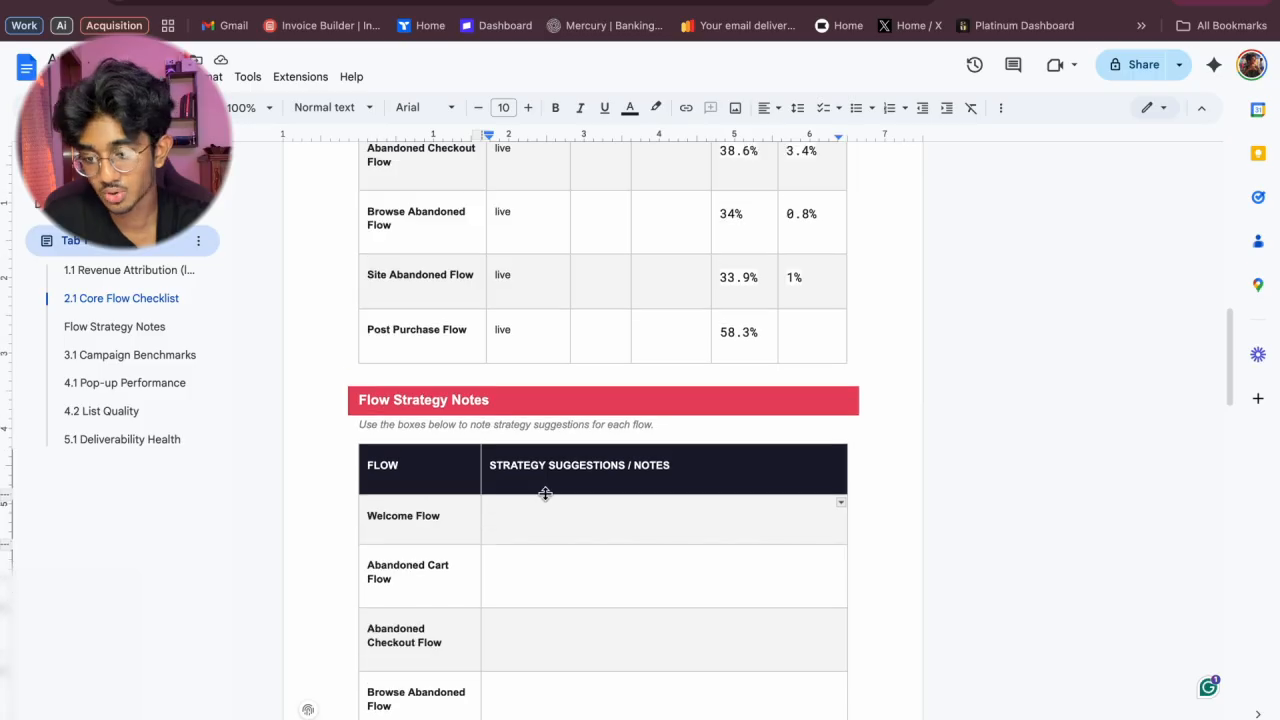
pyautogui.scroll(1, 591, 544)
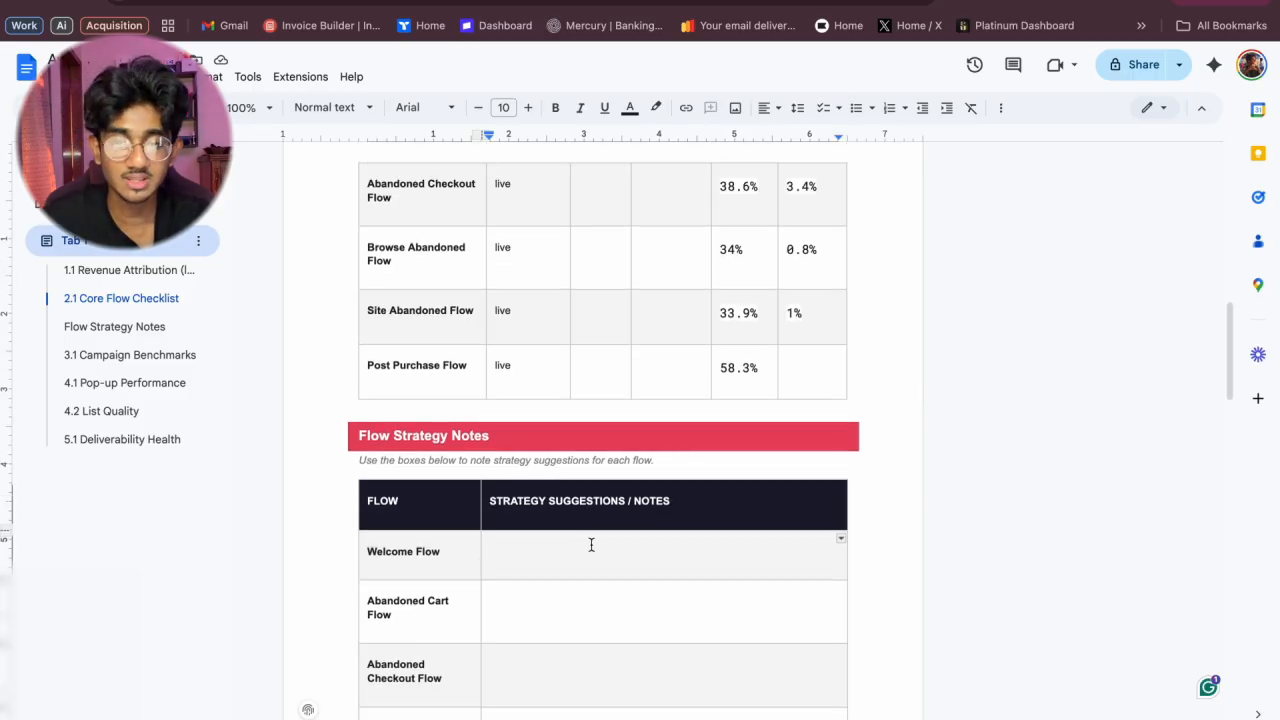
pyautogui.scroll(5, 580, 571)
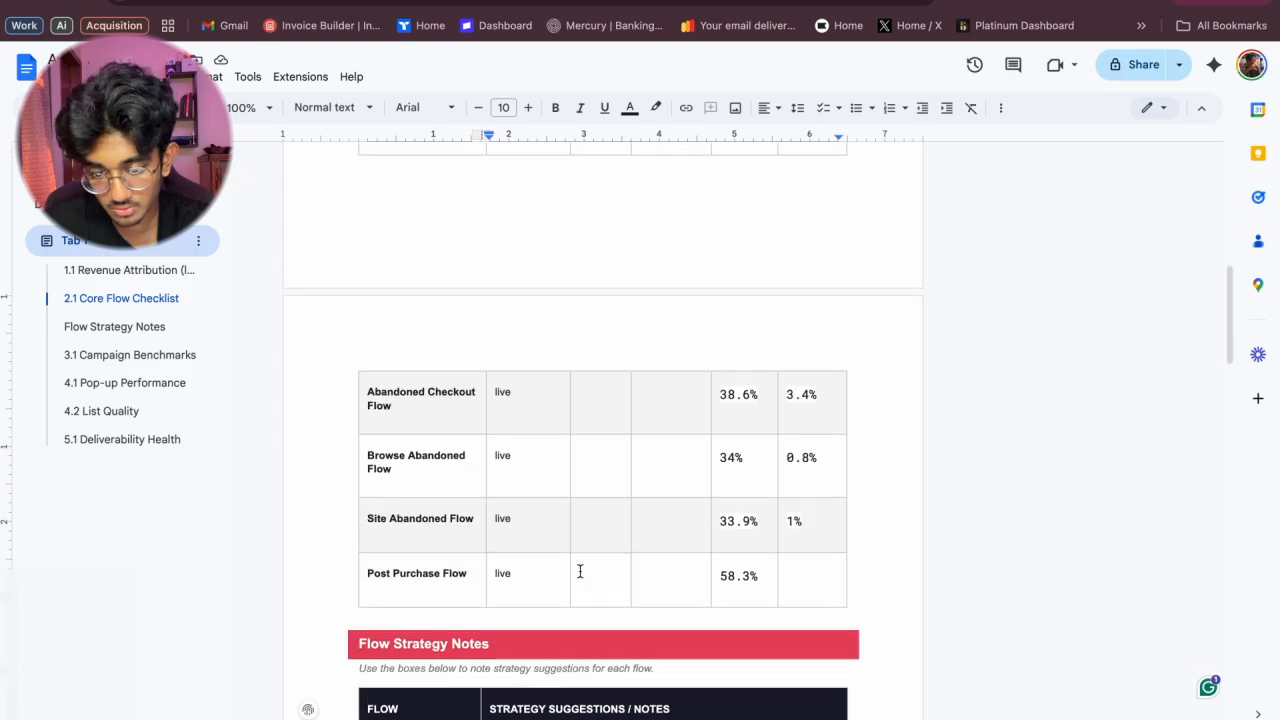
pyautogui.scroll(5, 579, 571)
pyautogui.write('Ext')
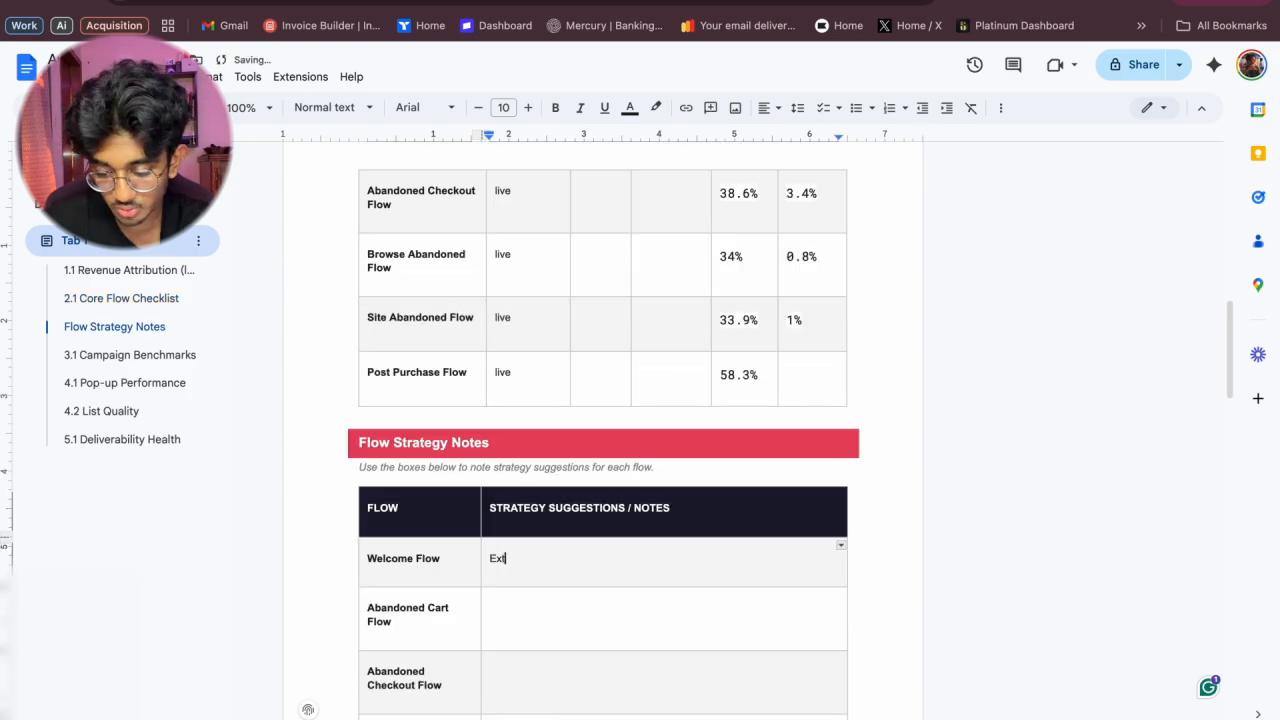
pyautogui.write('end the ')
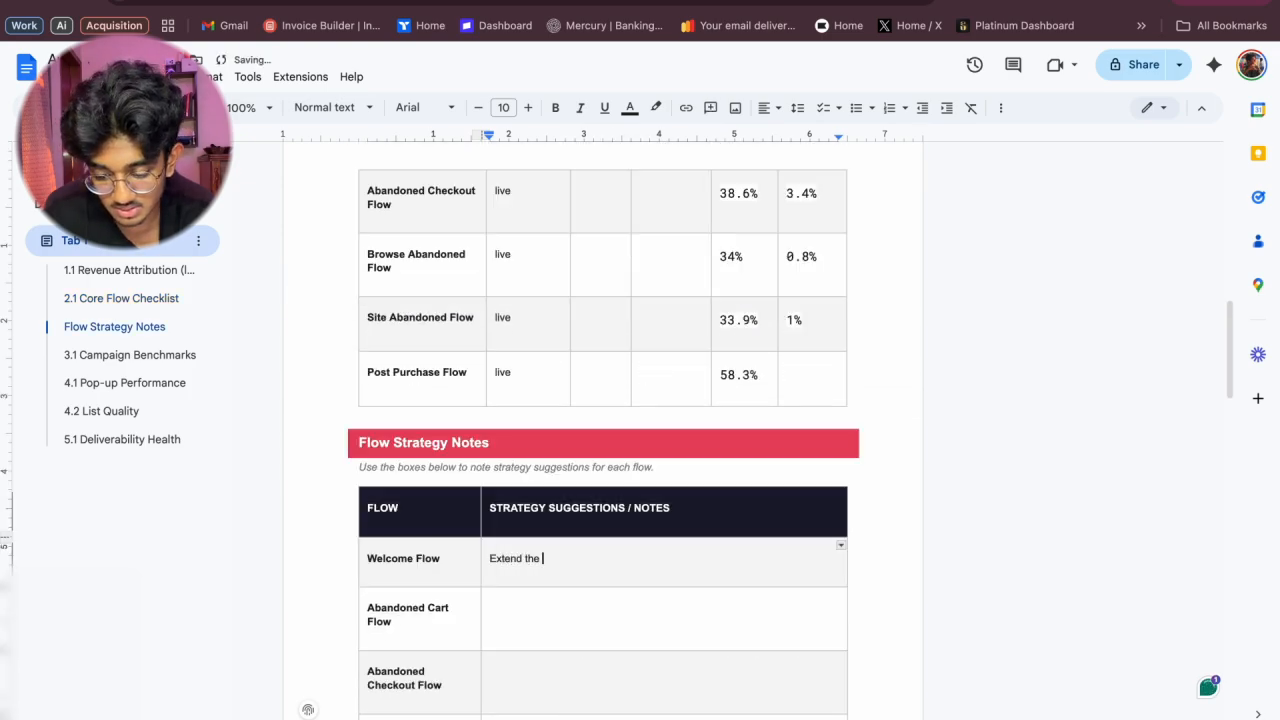
pyautogui.write('email sequences')
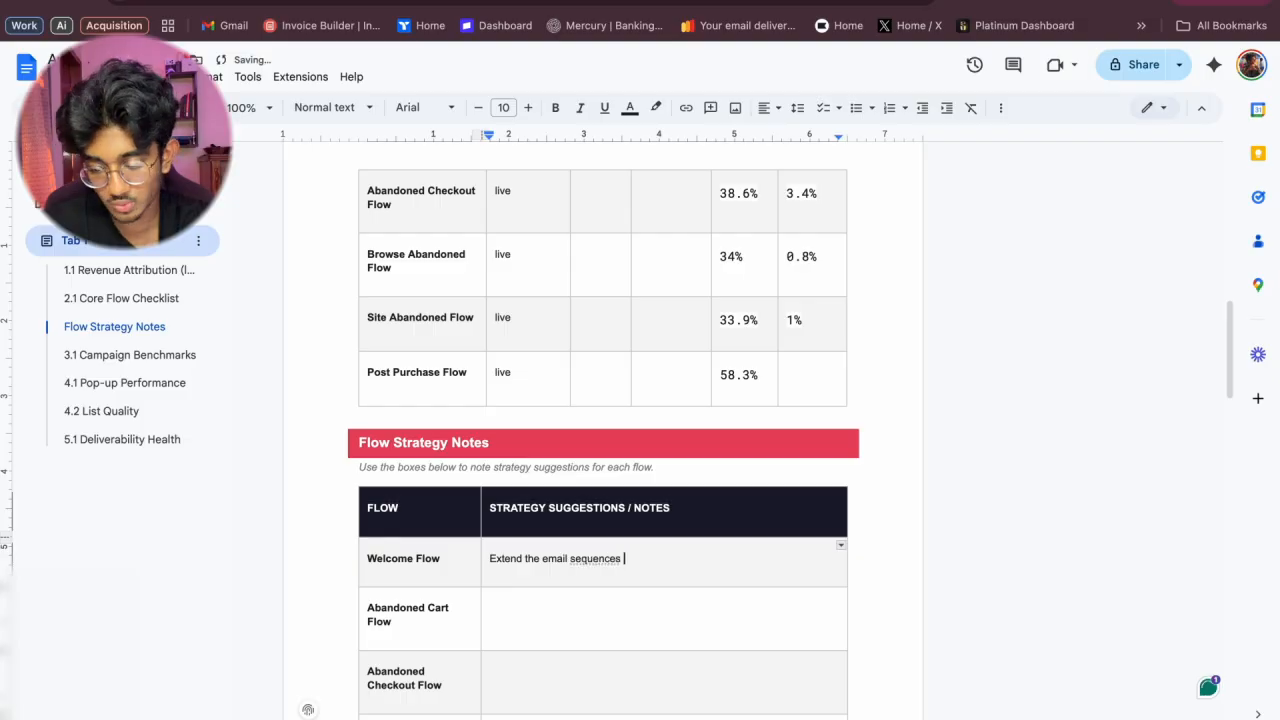
# Enter "AB TEST the first email" as the strategy suggestion for both the Abandoned Cart Flow and Abandoned Checkout Flow.
pyautogui.scroll(-1, 549, 589)
pyautogui.click(540, 577)
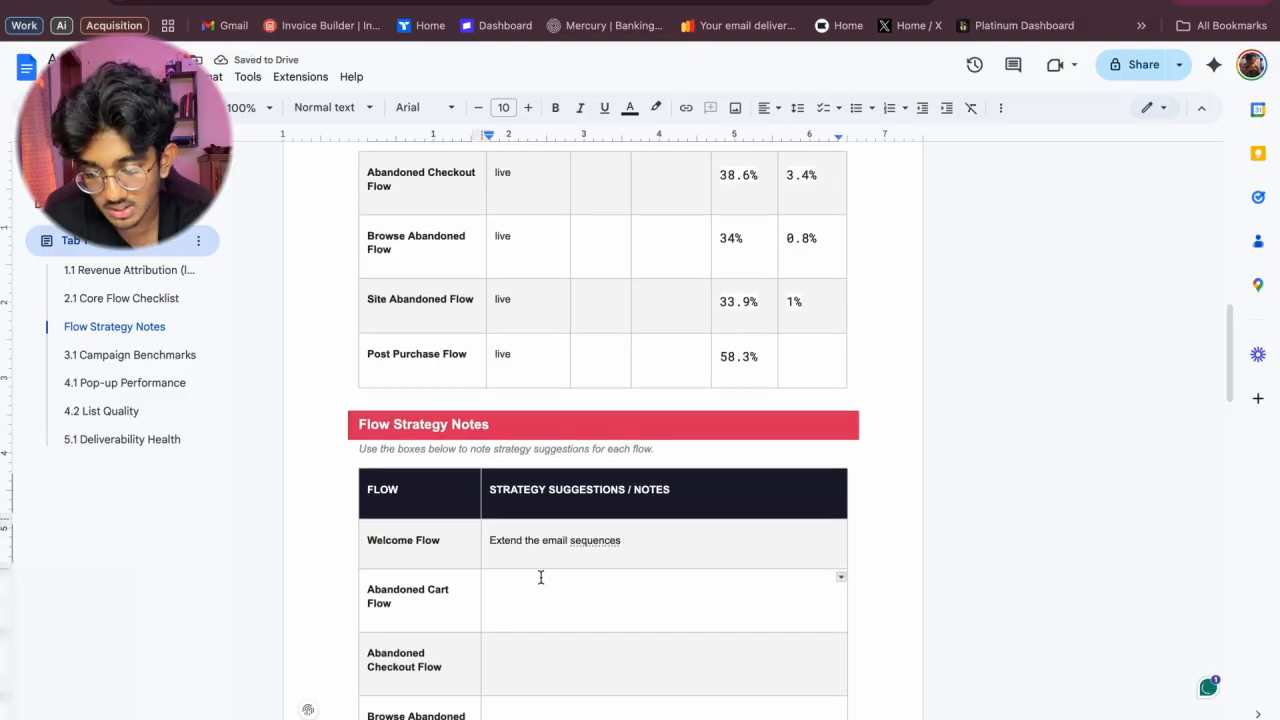
pyautogui.scroll(5, 540, 577)
pyautogui.write('AB T')
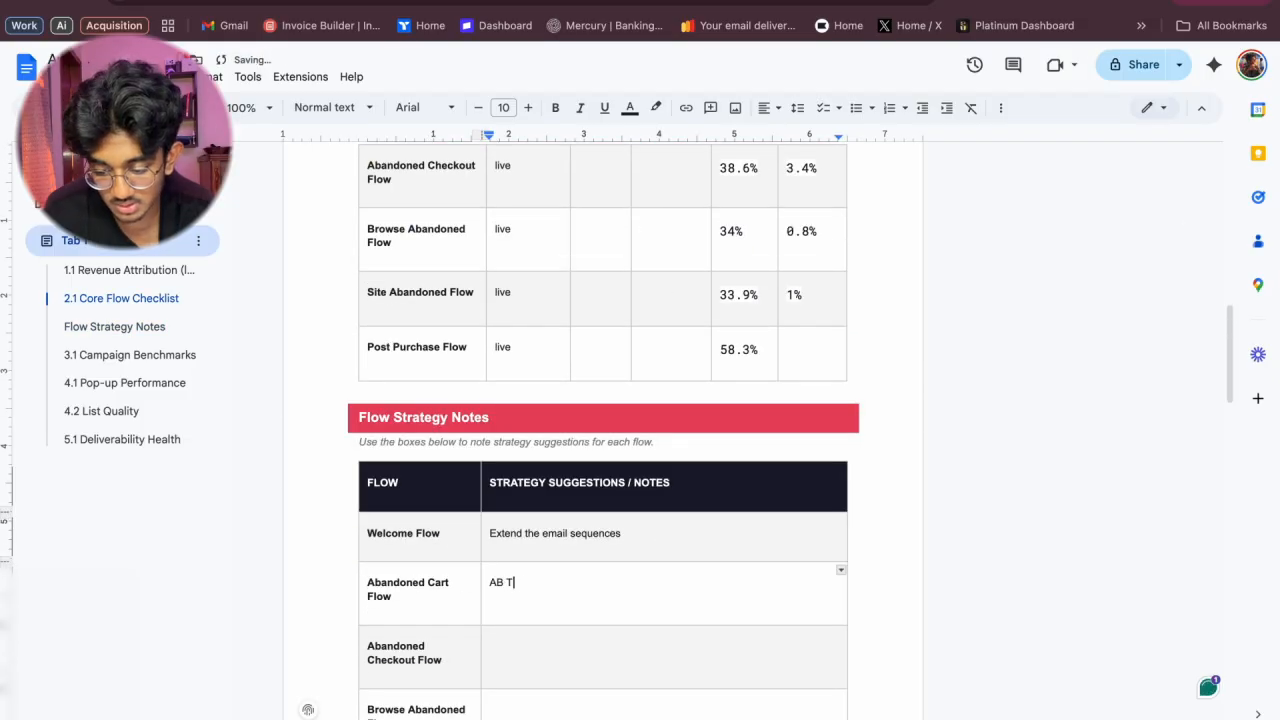
pyautogui.write('EST the first email')
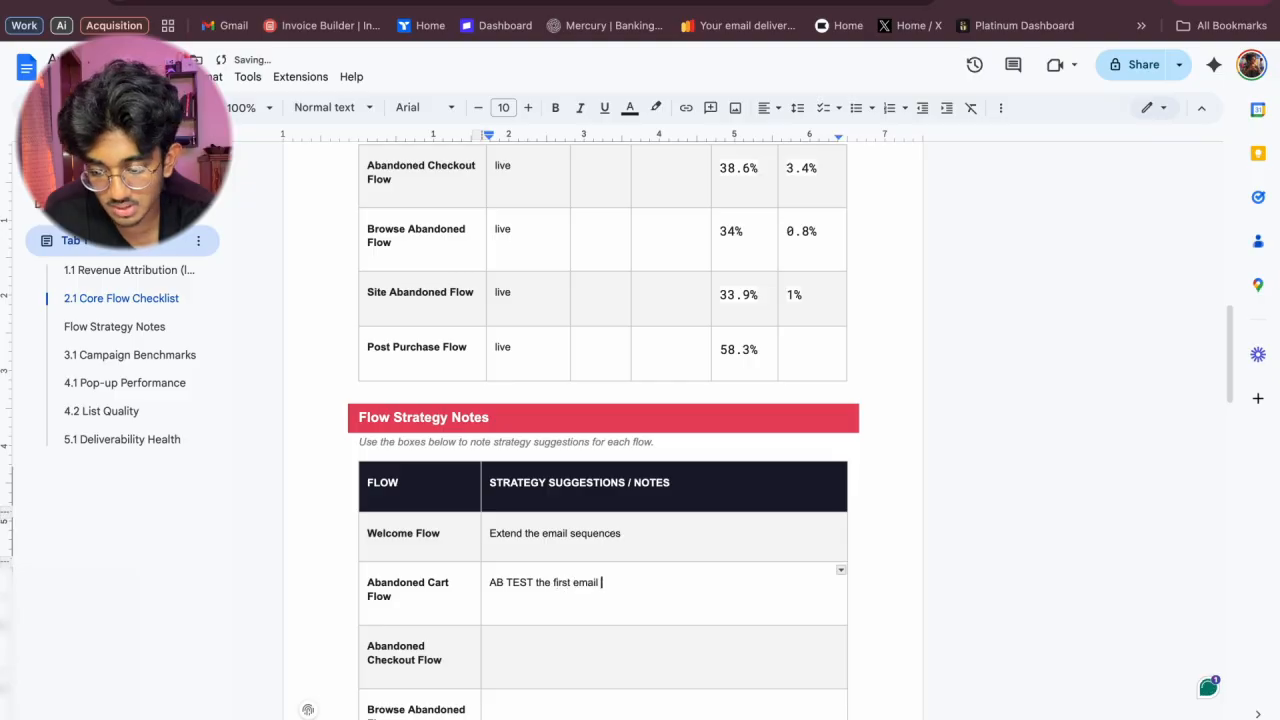
pyautogui.scroll(-1, 553, 497)
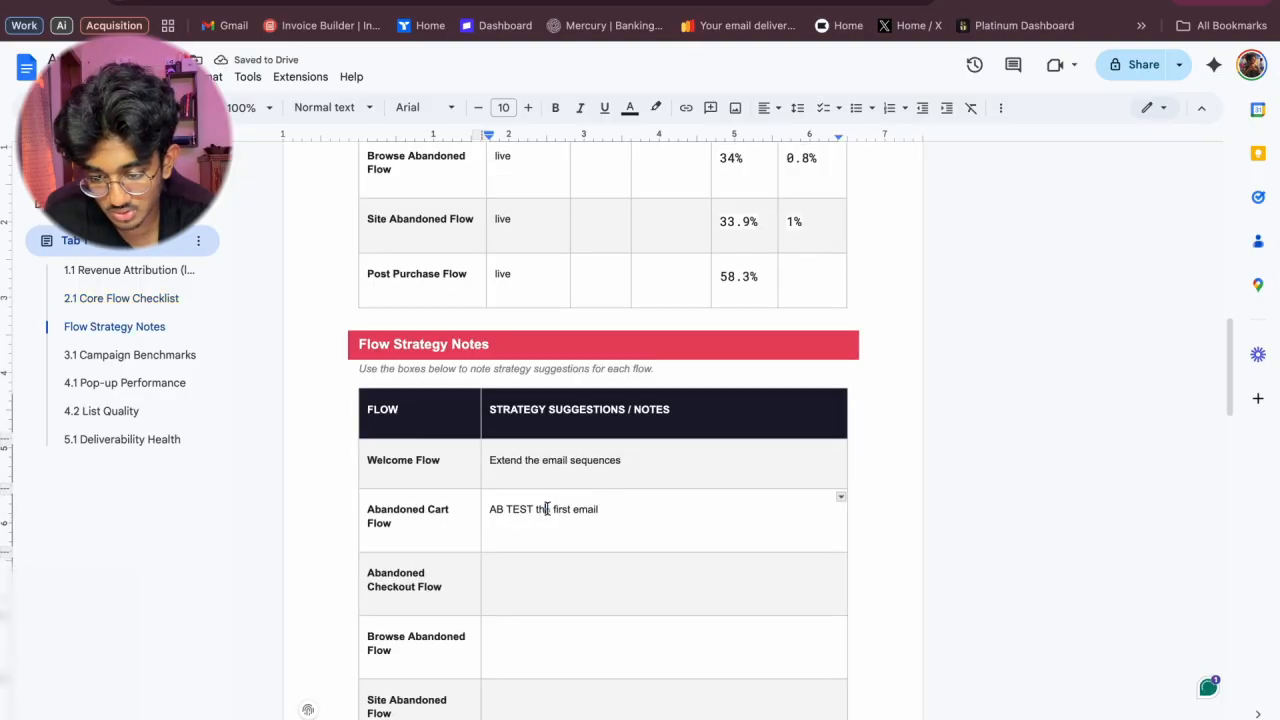
pyautogui.scroll(3, 553, 497)
pyautogui.scroll(-2, 534, 637)
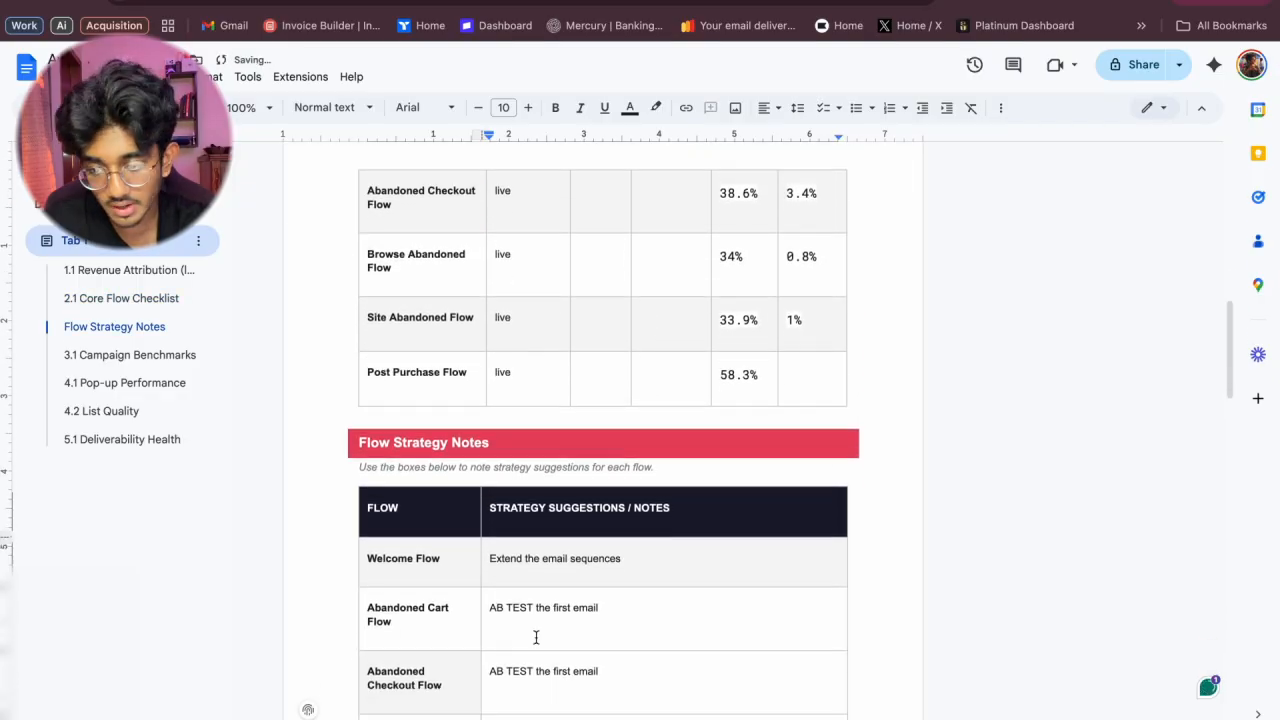
# Enter "Test variation of the emails (emotional vs logic)" for Browse Abandoned Flow and "Test timing" for Site Abandoned Flow.
pyautogui.scroll(1, 537, 634)
pyautogui.scroll(-1, 536, 637)
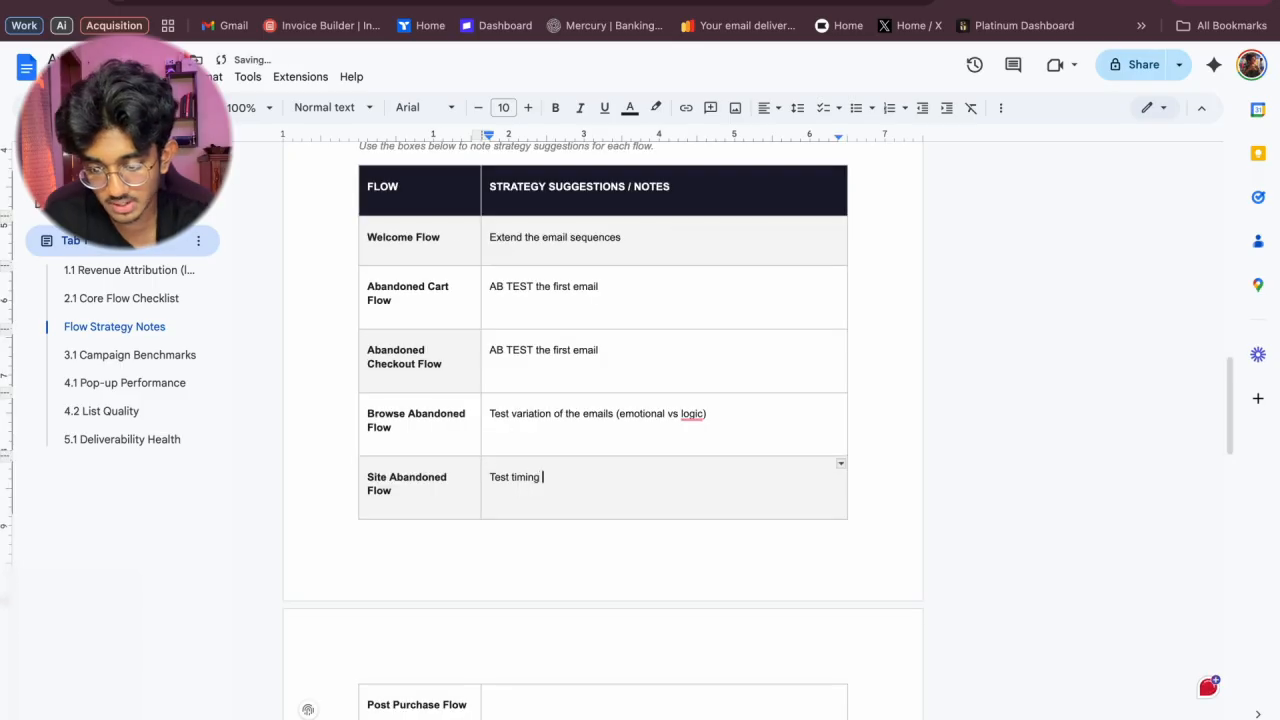
pyautogui.scroll(2, 620, 486)
pyautogui.scroll(2, 610, 551)
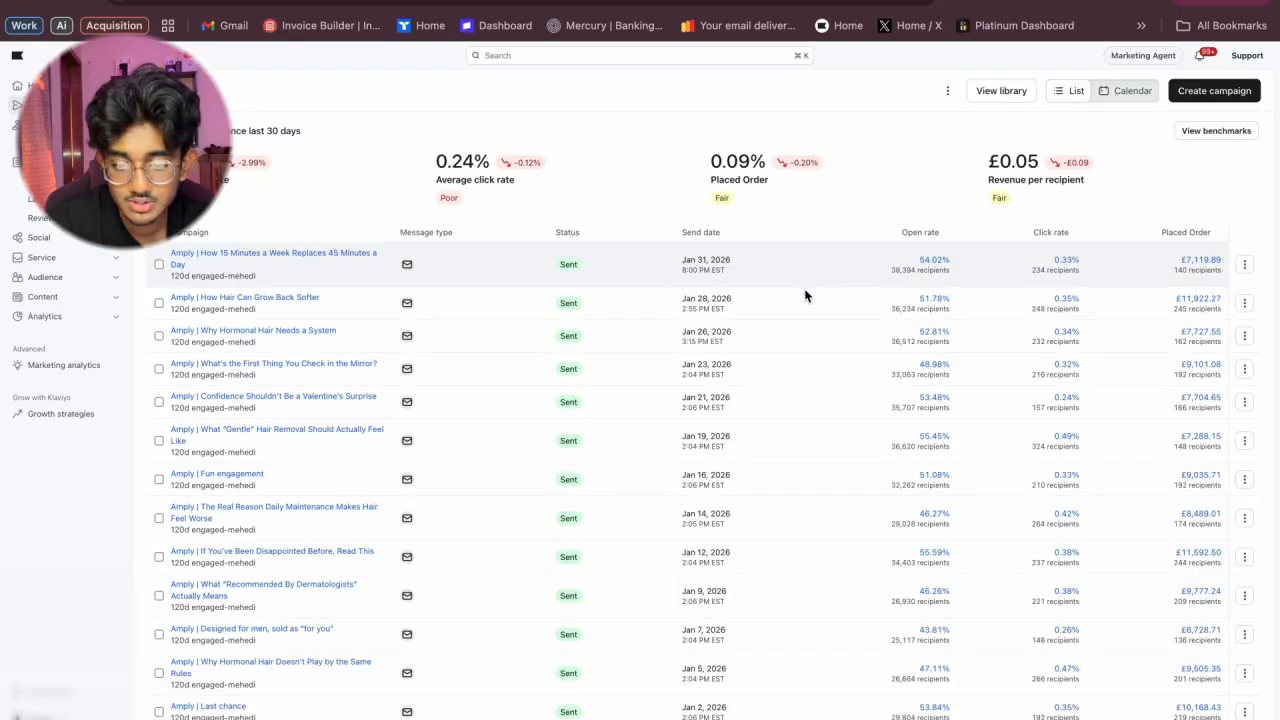
# Review the sent campaigns' open rates in Klaviyo and enter 50% as the store's average Open Rate in Campaign Benchmarks.
pyautogui.scroll(-1, 800, 349)
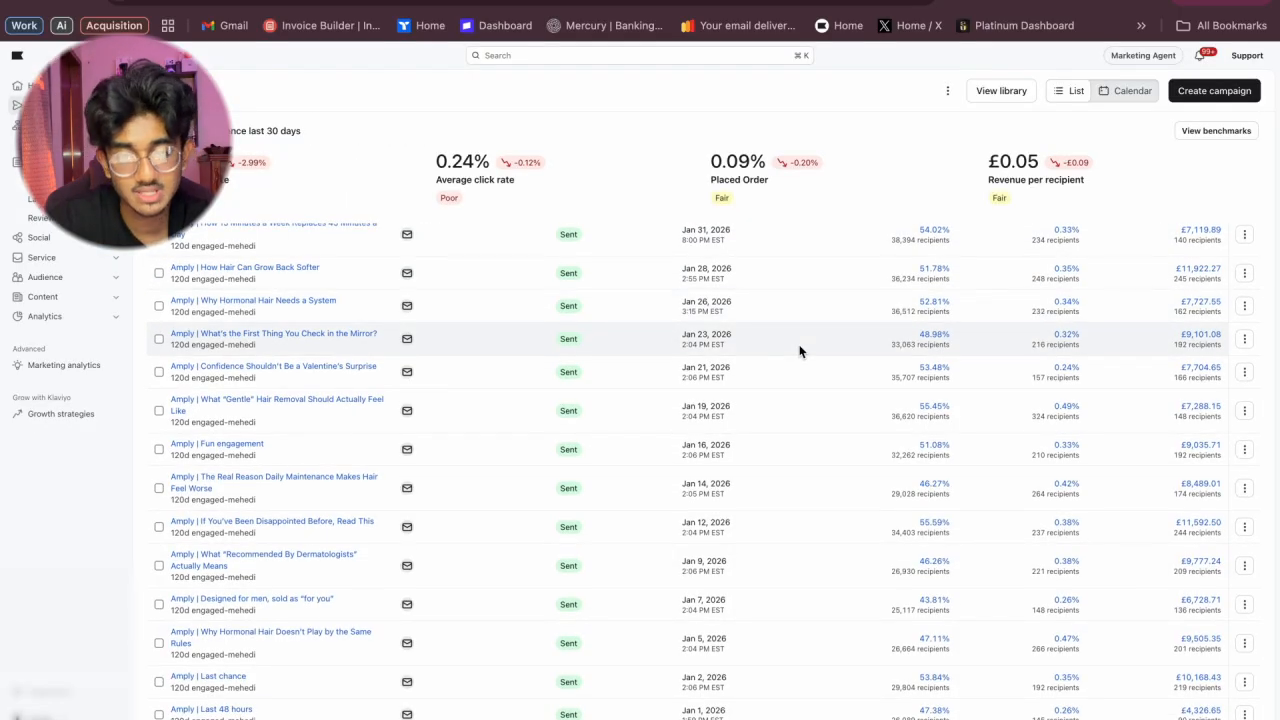
pyautogui.scroll(1, 800, 350)
pyautogui.scroll(-1, 800, 351)
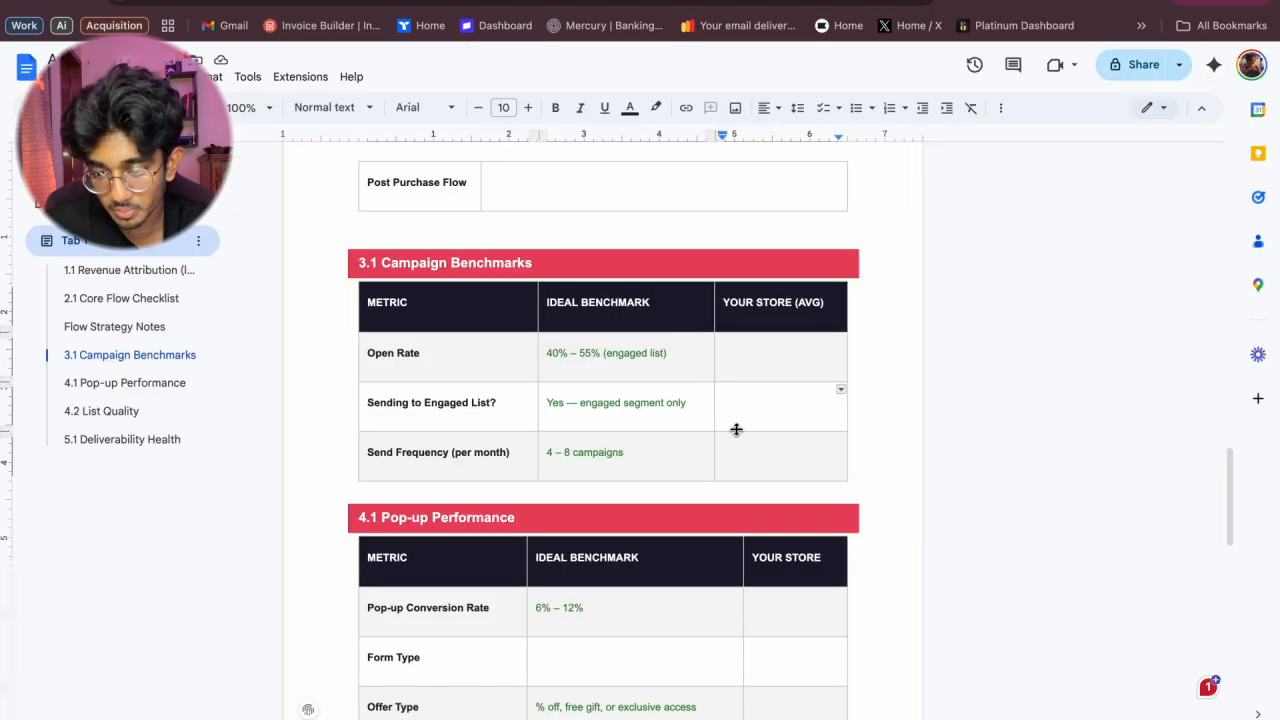
pyautogui.click(757, 370)
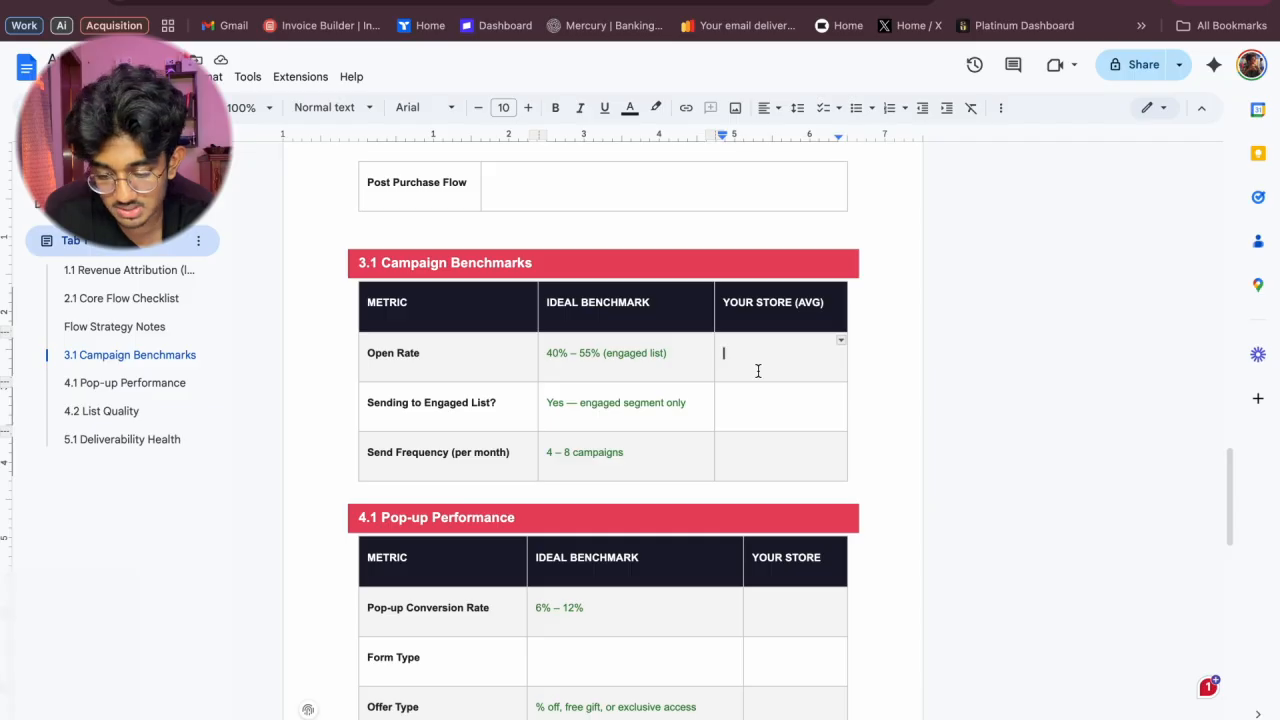
pyautogui.write('50%')
pyautogui.click(766, 404)
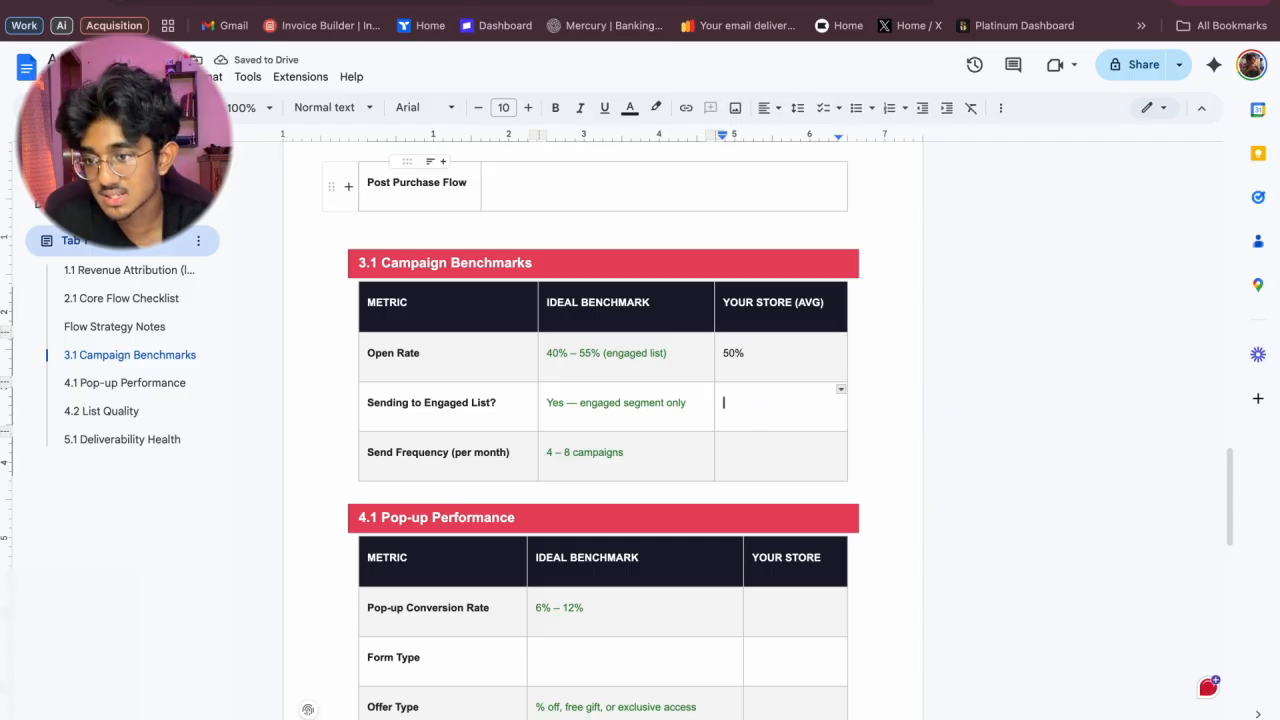
pyautogui.click(230, 1)
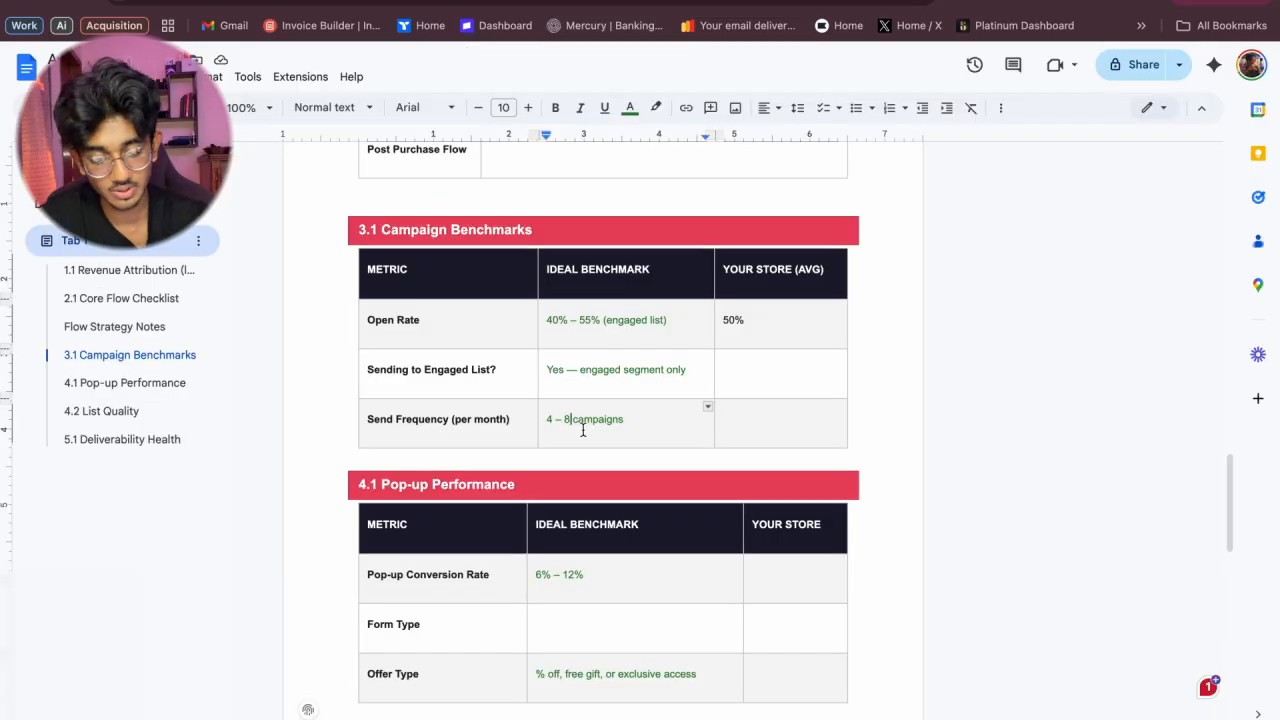
# Change the ideal benchmark for Send Frequency to "3-4 campaigns / week" in the Campaign Benchmarks table.
pyautogui.press('BackSpace')
pyautogui.press('BackSpace')
pyautogui.press('BackSpace')
pyautogui.press('BackSpace')
pyautogui.press('BackSpace')
pyautogui.write('3')
pyautogui.write('-4')
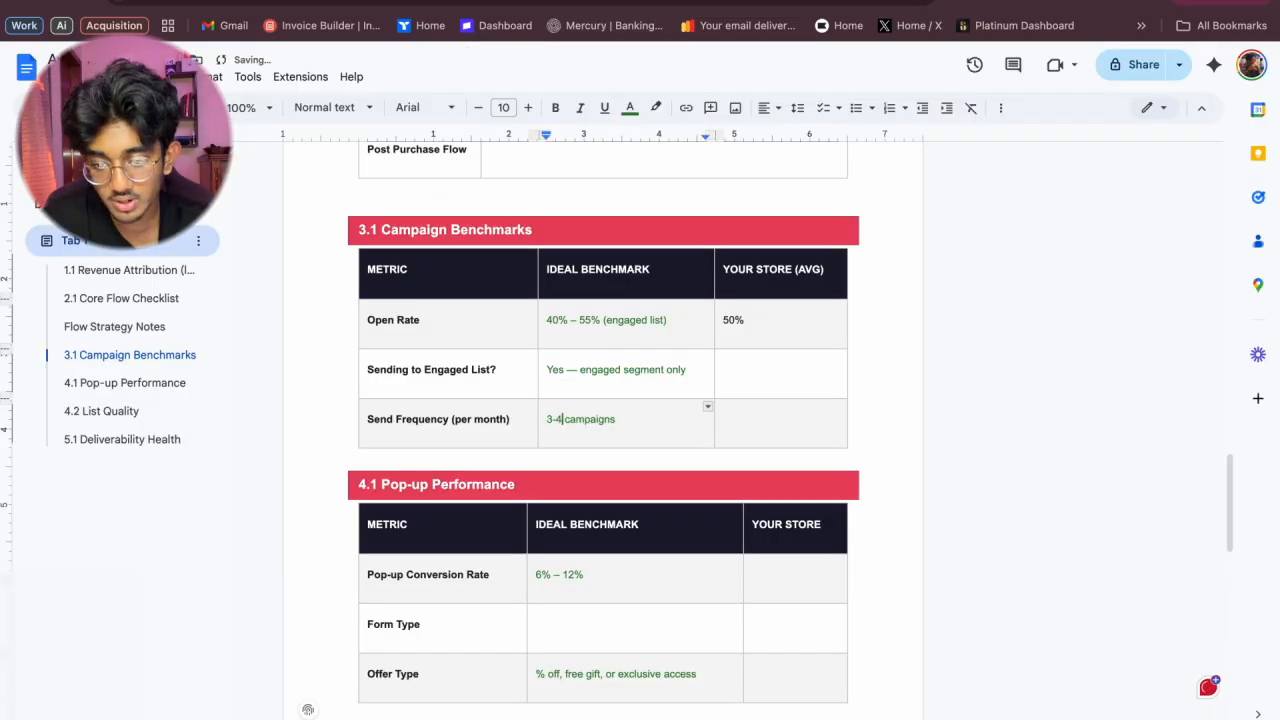
pyautogui.click(651, 424)
pyautogui.write('/ week')
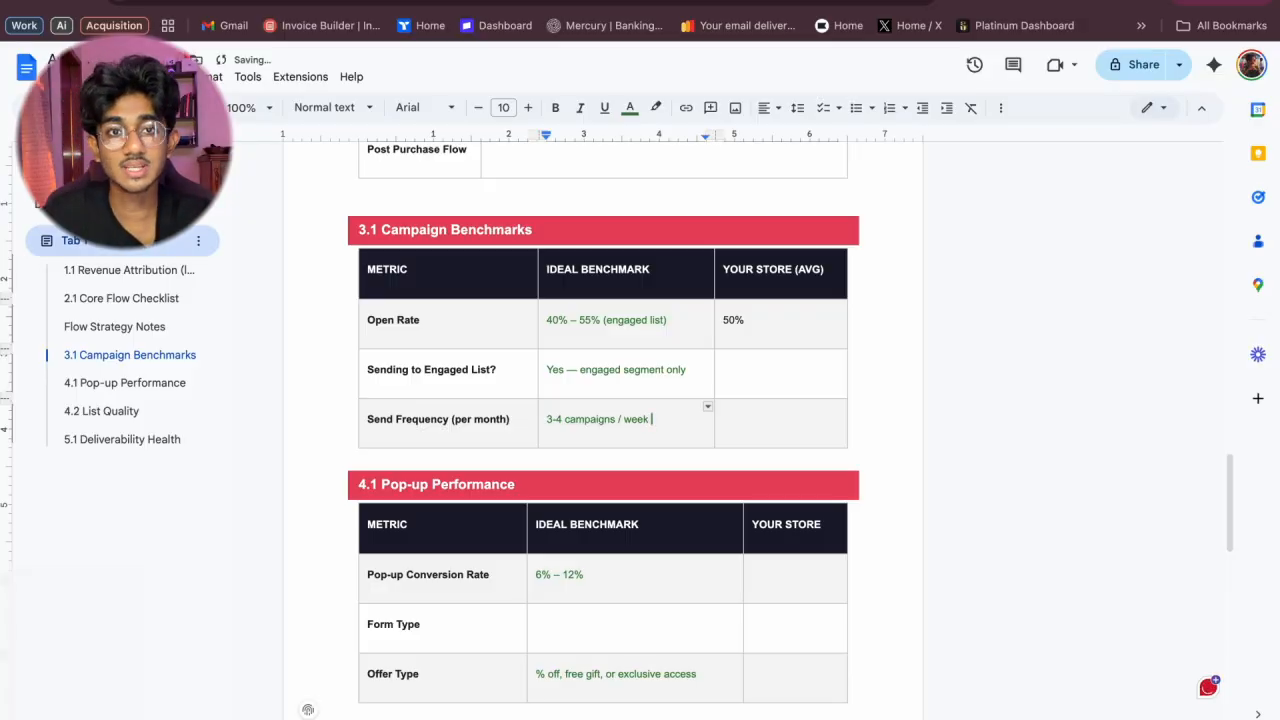
# Check the 10% OFF mobile pop-up's submit rate in Klaviyo and enter 13.48% as the store's Pop-up Conversion Rate.
pyautogui.scroll(-1, 680, 430)
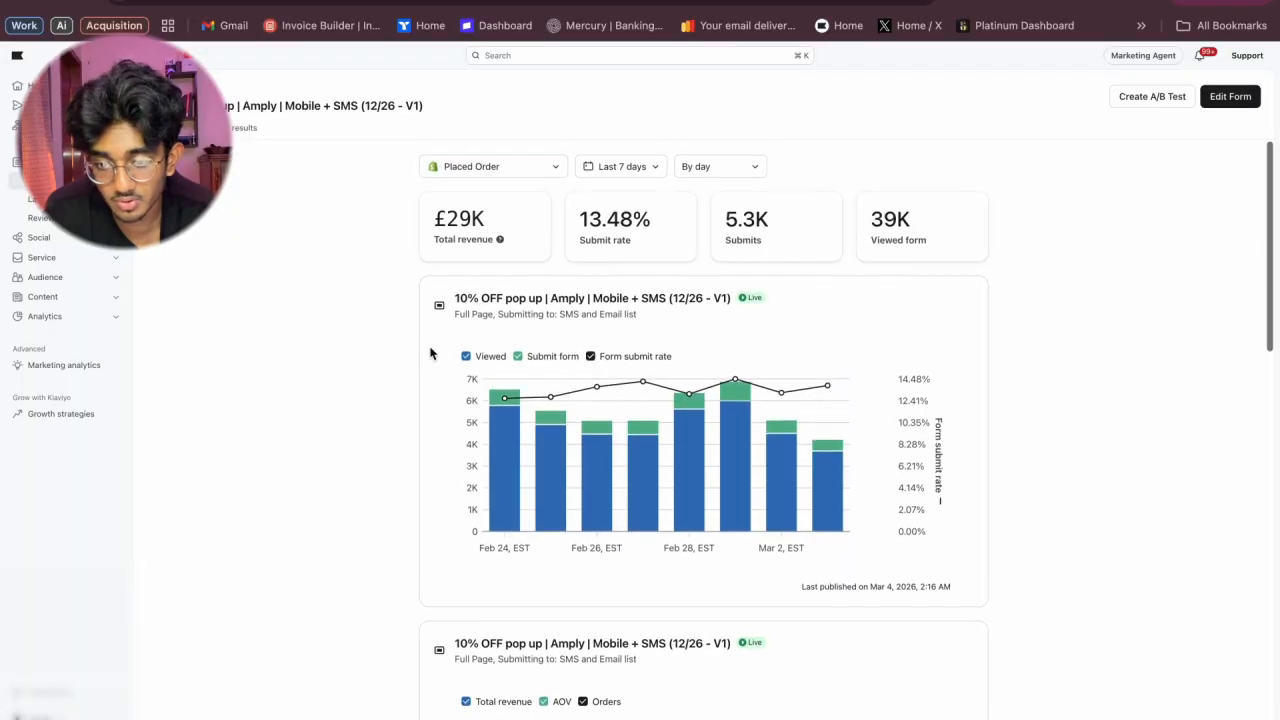
pyautogui.moveTo(572, 218); pyautogui.dragTo(678, 234)
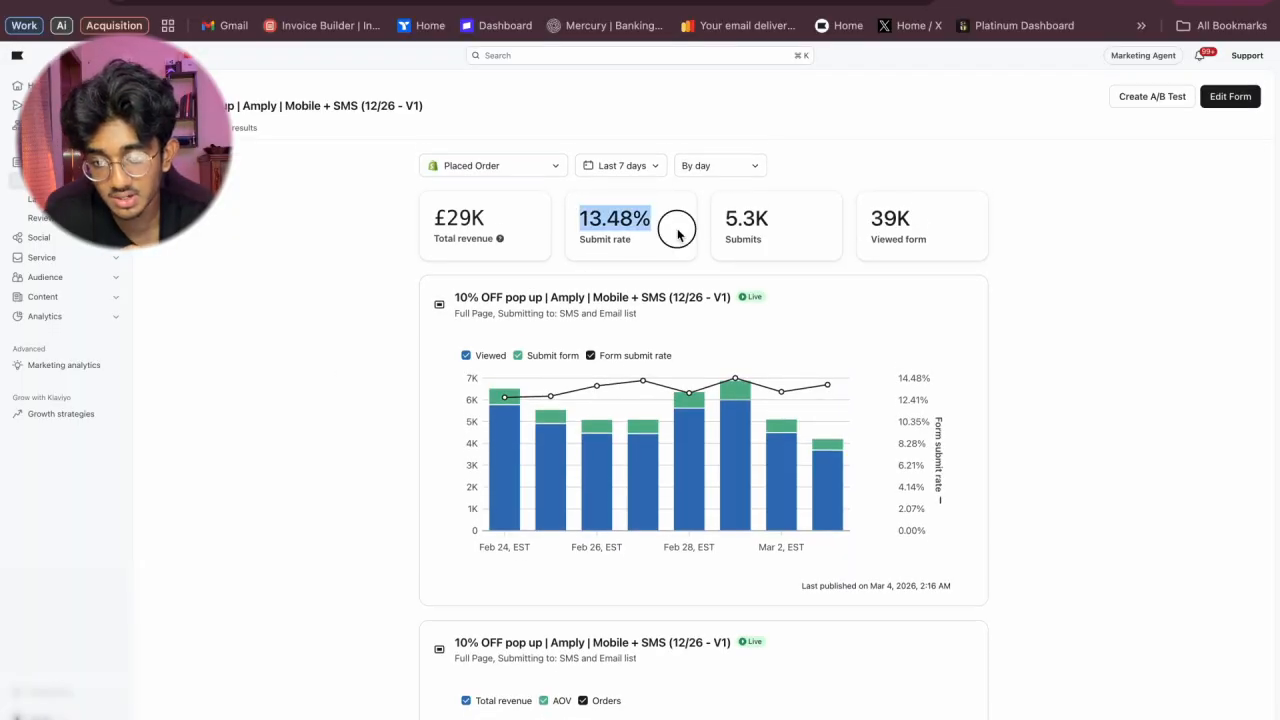
pyautogui.scroll(-1, 679, 388)
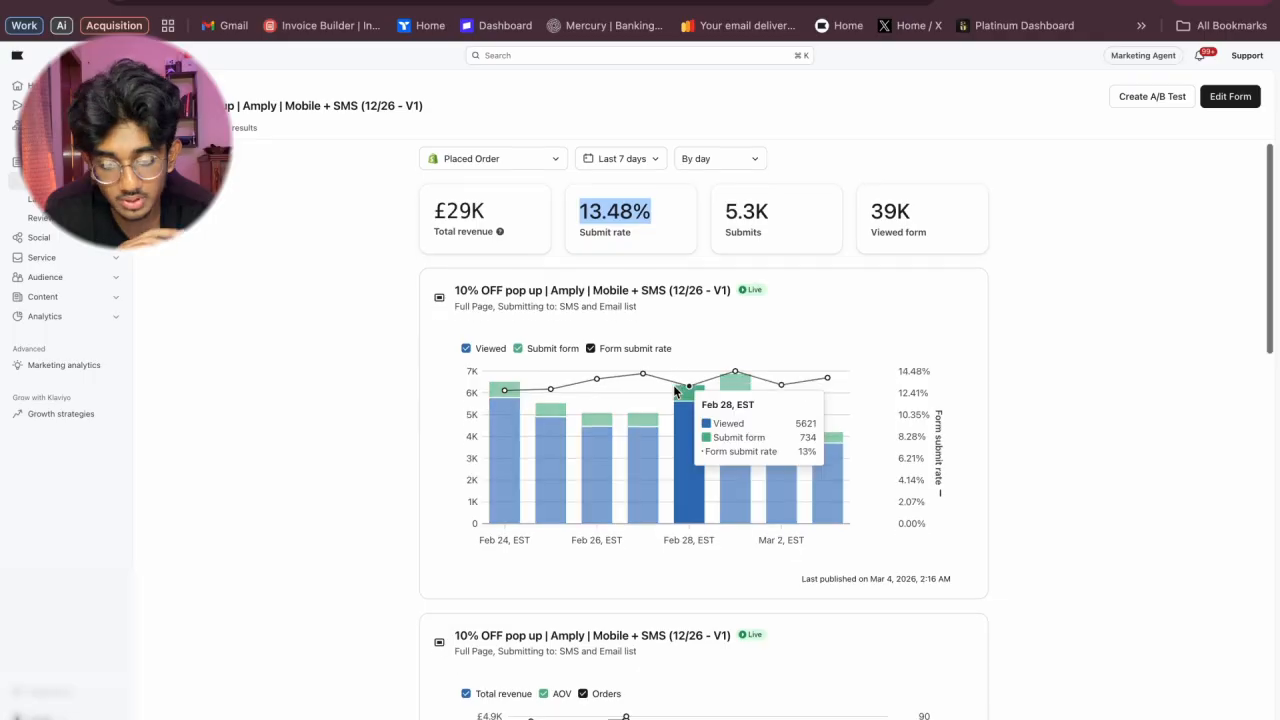
pyautogui.scroll(1, 740, 430)
pyautogui.click(393, 425)
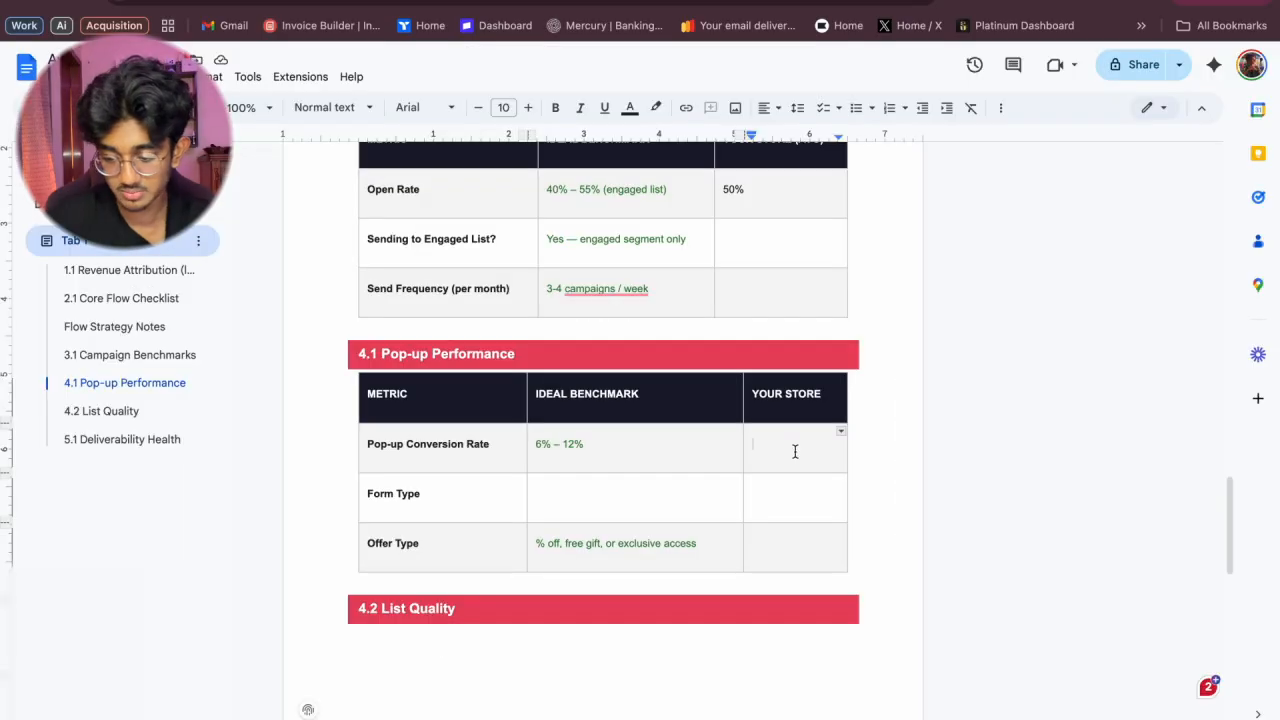
pyautogui.write('1')
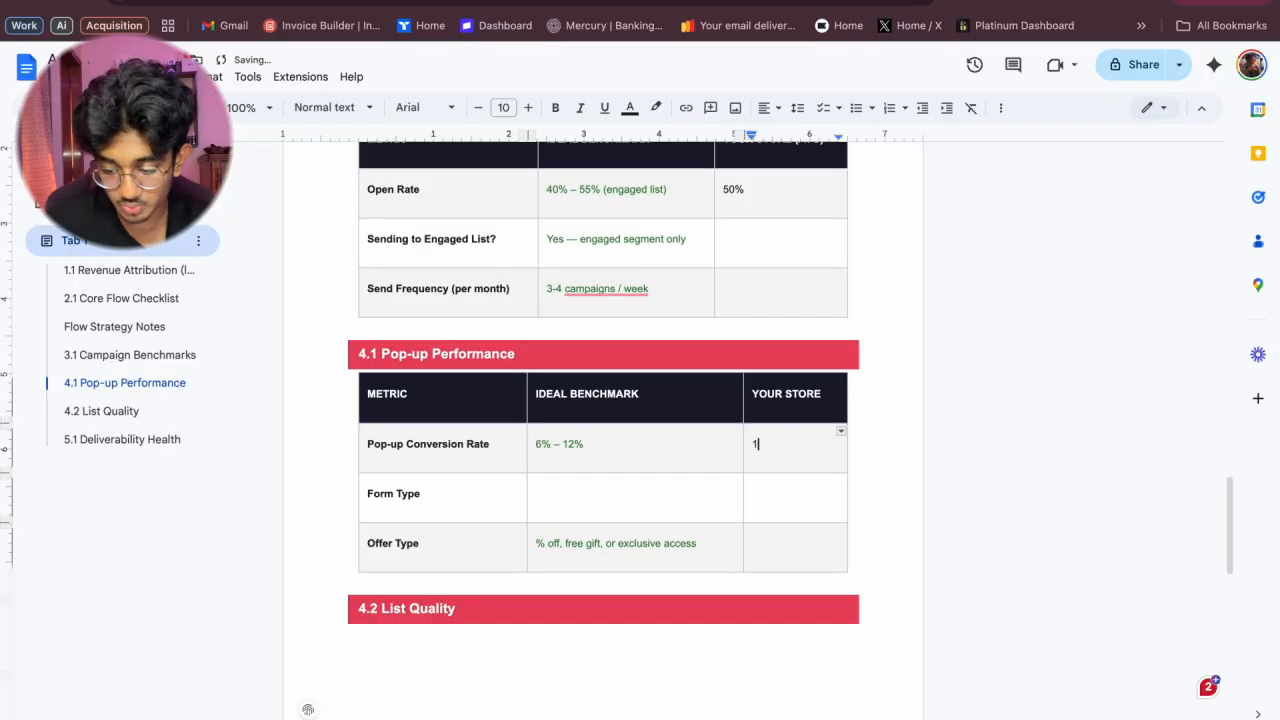
pyautogui.write('3.48')
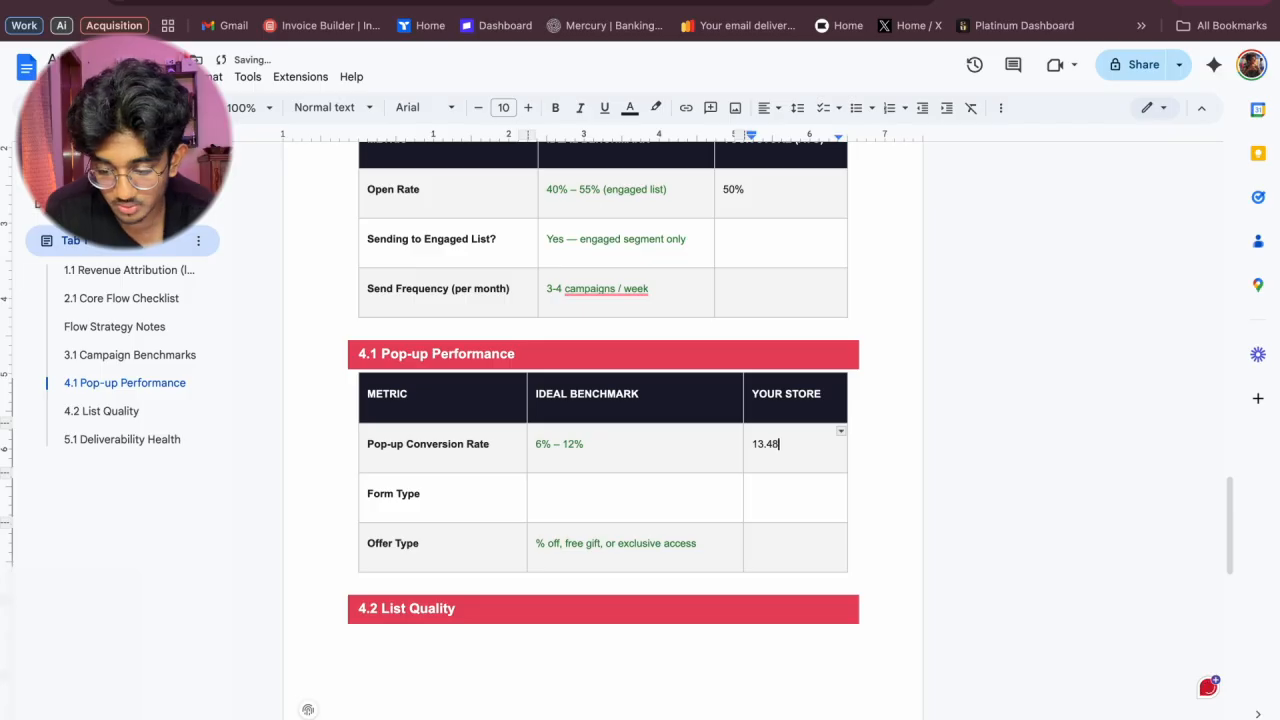
# Enter "Micro commitment style" as the ideal benchmark for Form Type in the Pop-up Performance table.
pyautogui.click(560, 493)
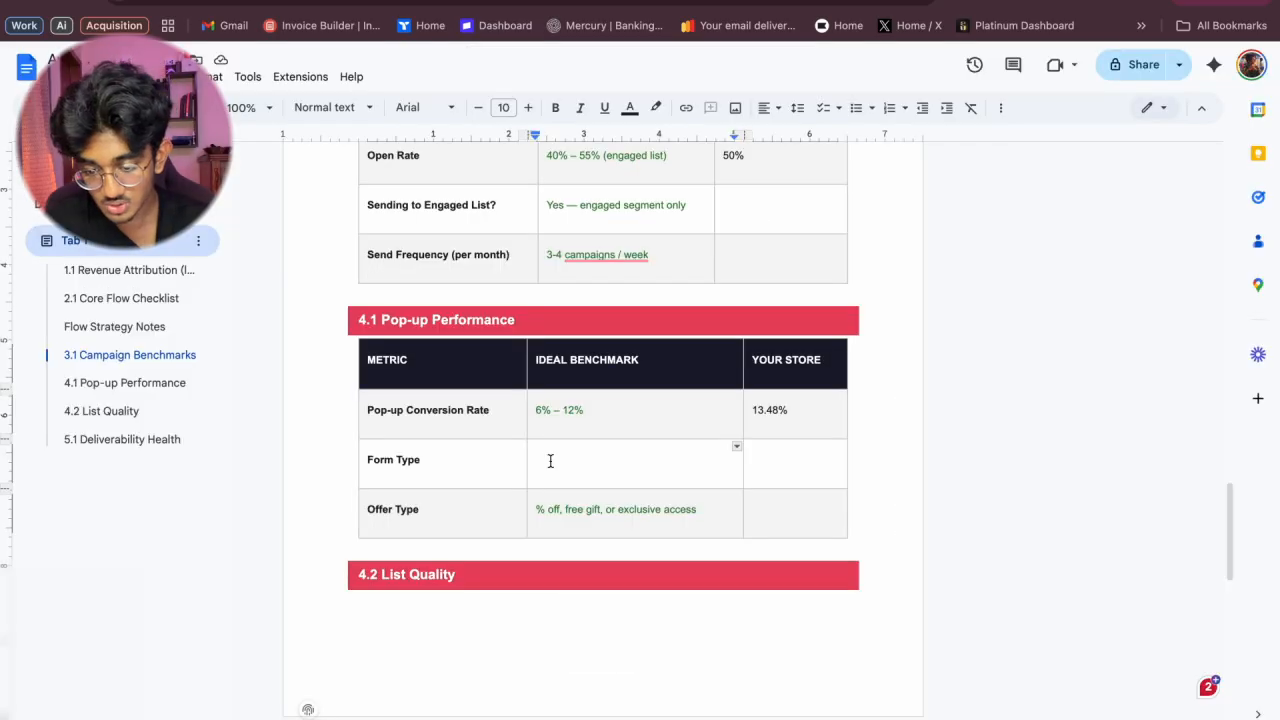
pyautogui.write('Micro com')
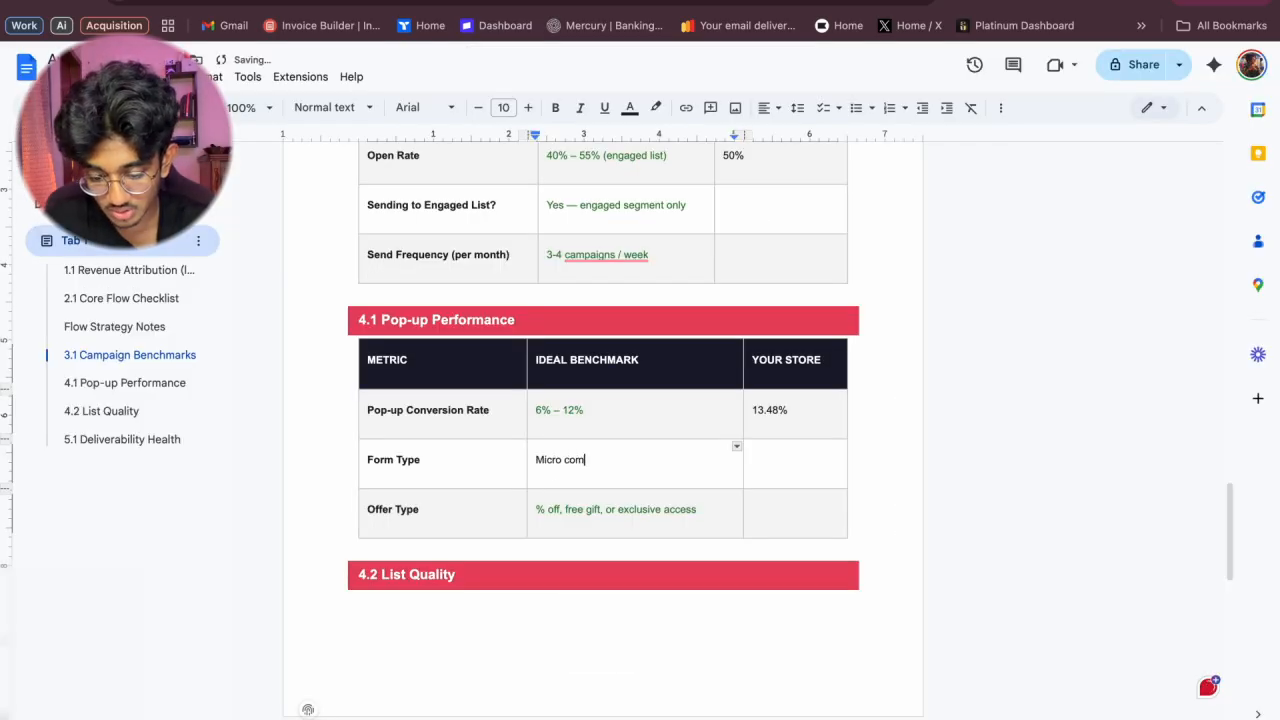
pyautogui.write('mitment ')
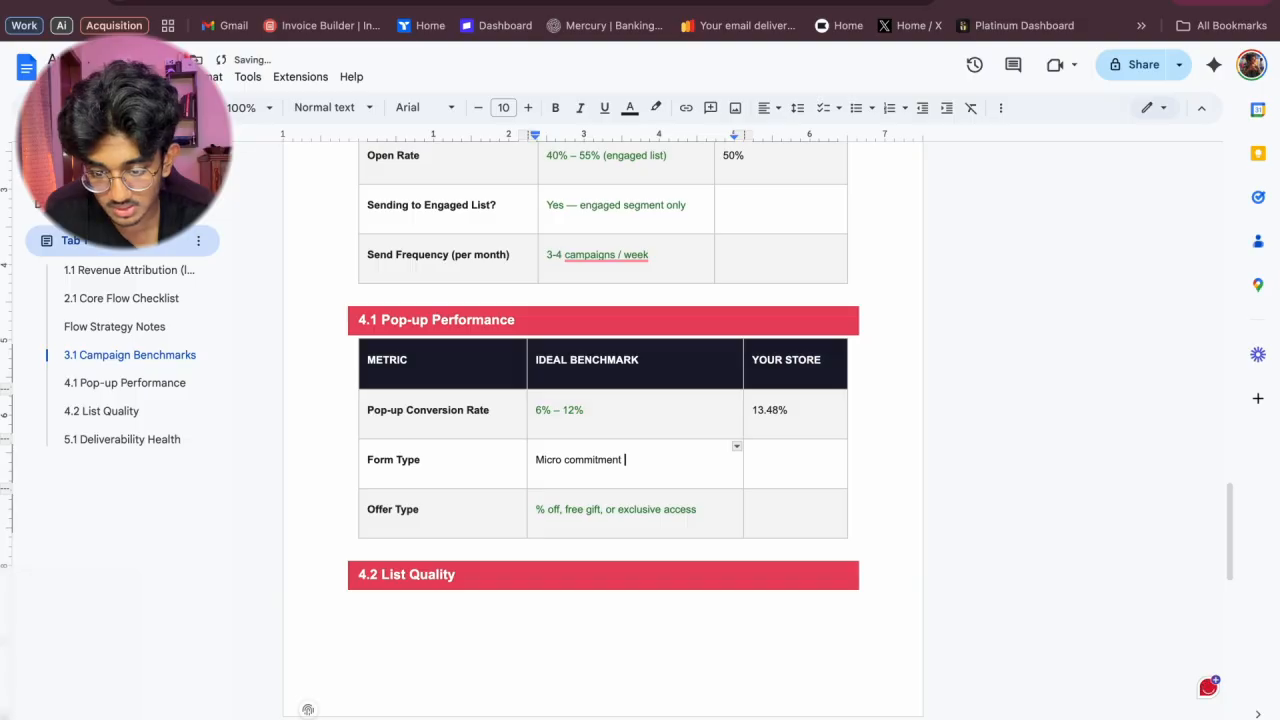
pyautogui.write('style')
# Replace the ideal benchmark for Offer Type in the Pop-up Performance table with "%".
pyautogui.scroll(-1, 614, 457)
pyautogui.click(706, 497)
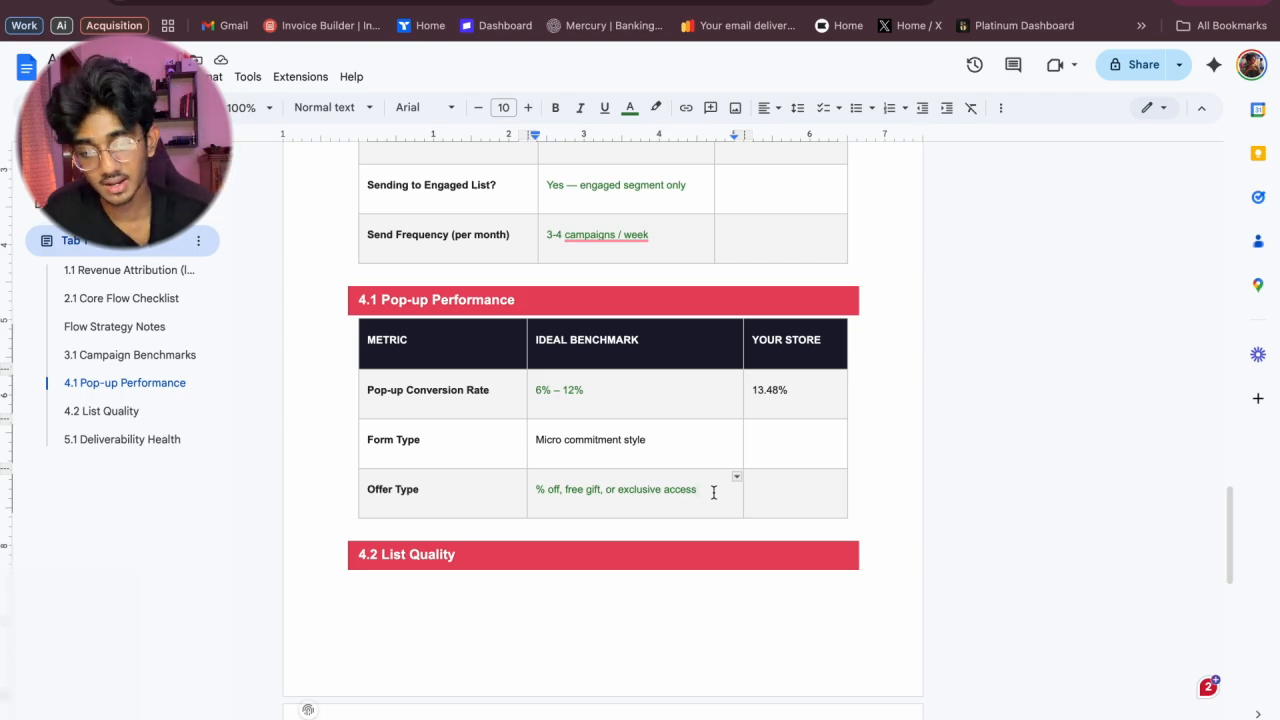
pyautogui.tripleClick(713, 491)
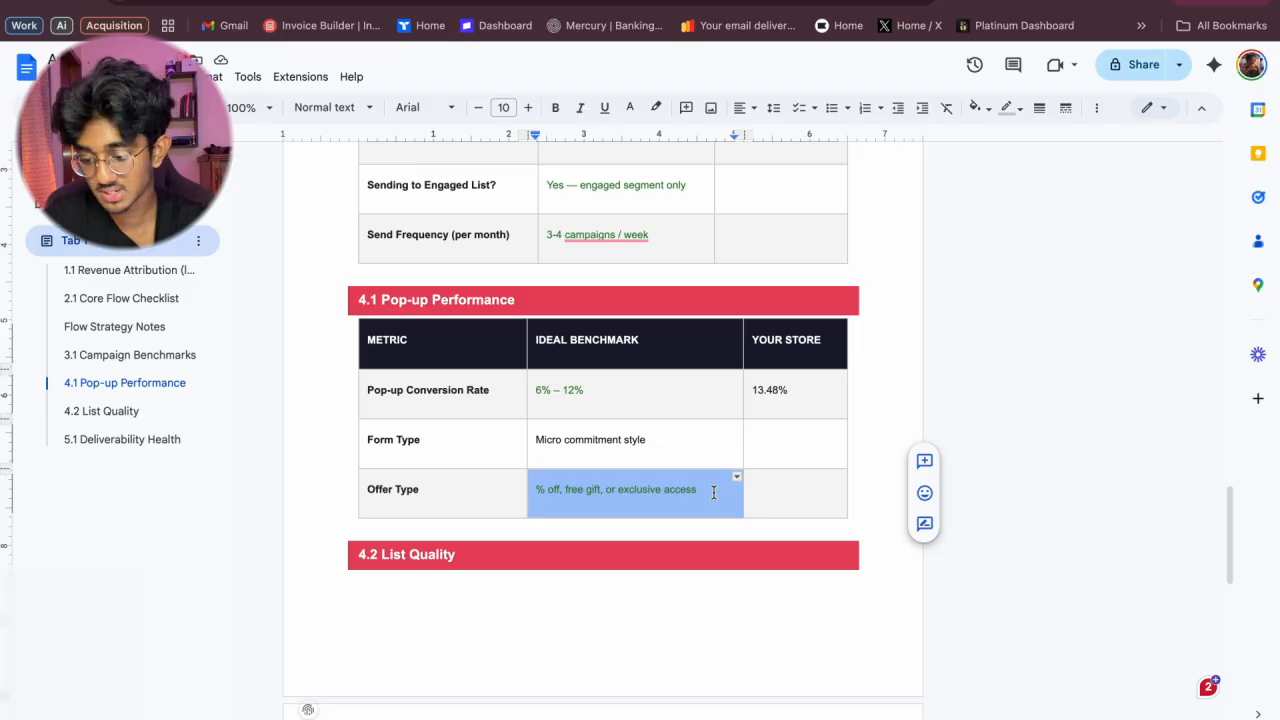
pyautogui.write('%')
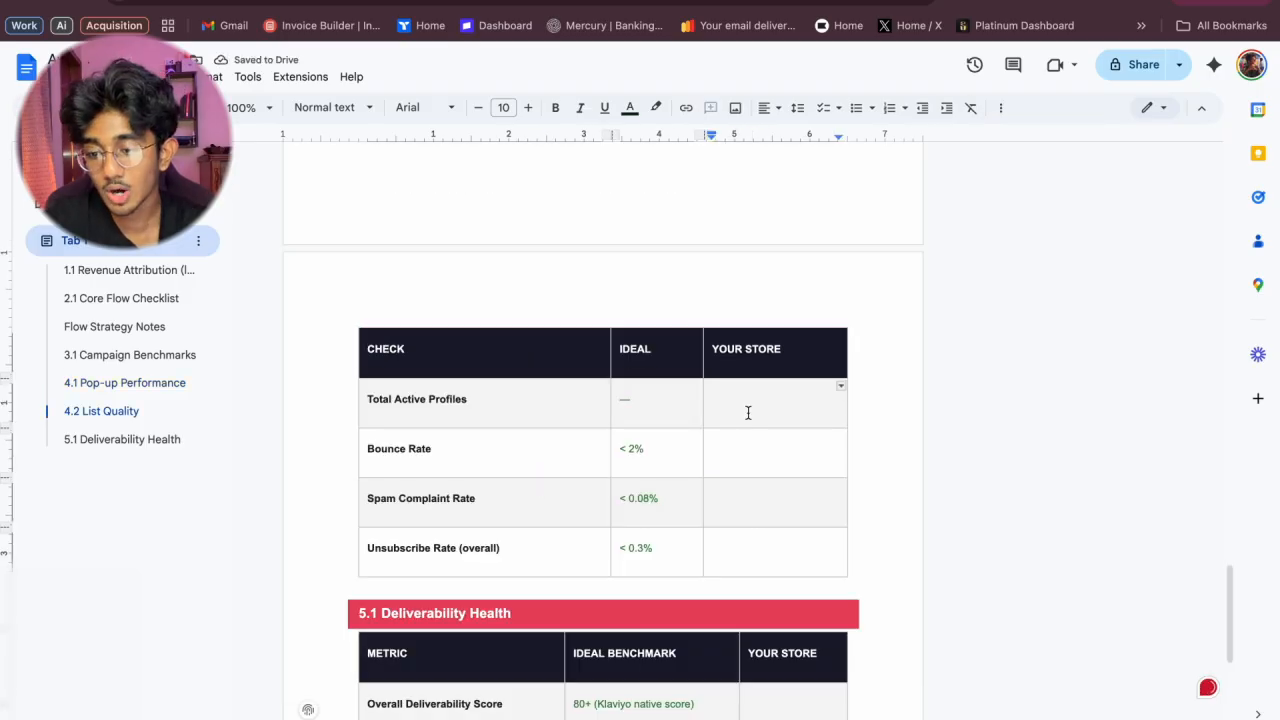
# Copy the active email profile count from Klaviyo and enter 76,957 as the store's Total Active Profiles in List Quality.
pyautogui.scroll(1, 748, 412)
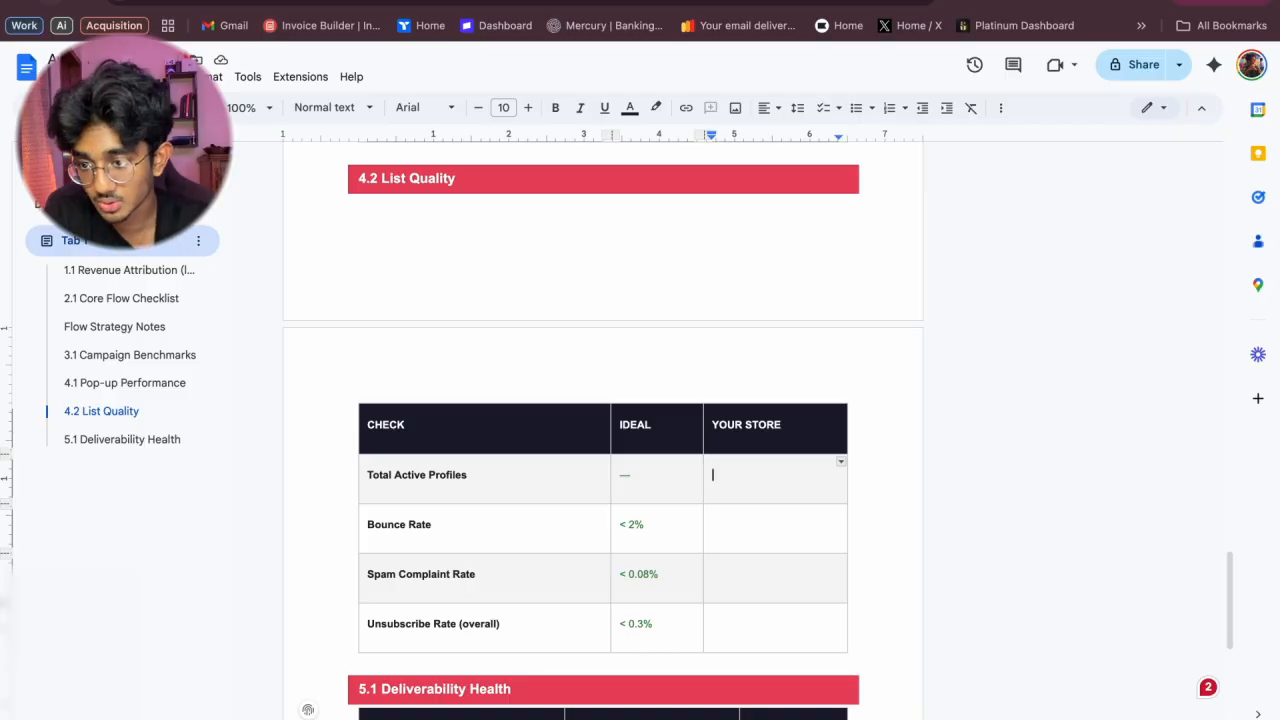
pyautogui.click(51, 2)
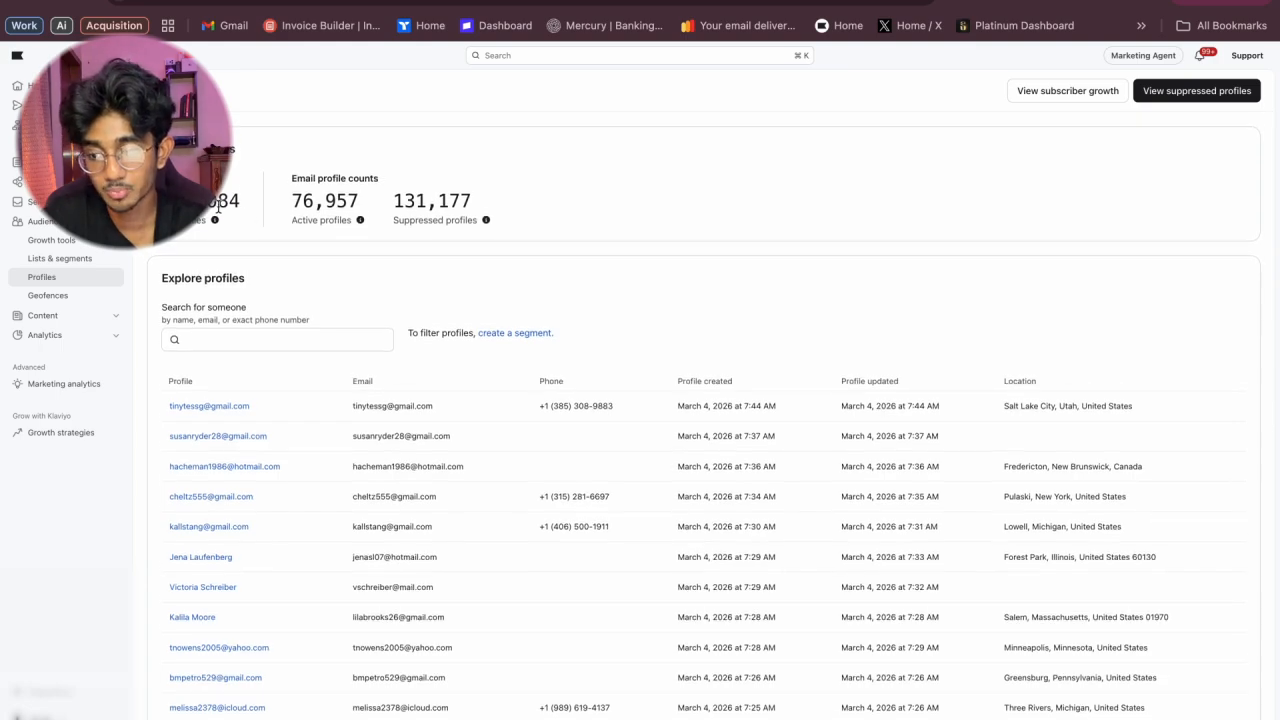
pyautogui.moveTo(293, 200); pyautogui.dragTo(372, 205)
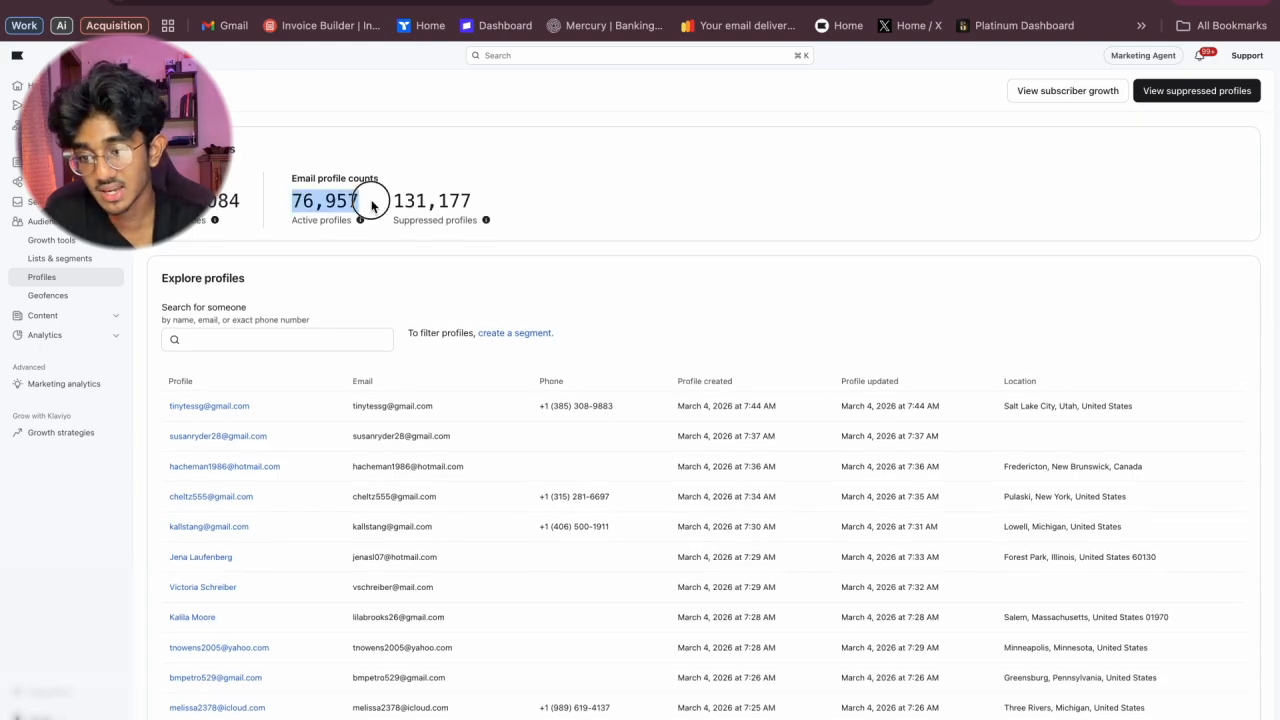
pyautogui.doubleClick(410, 205)
pyautogui.click(322, 207)
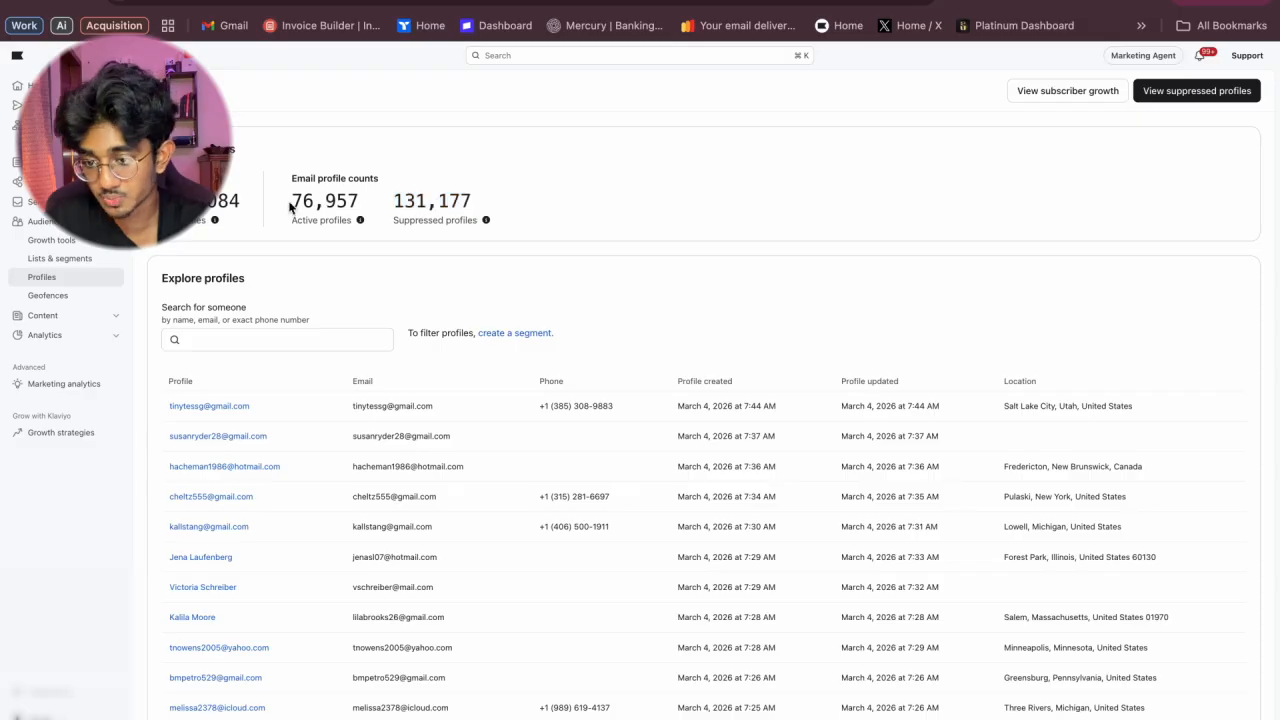
pyautogui.moveTo(290, 206); pyautogui.dragTo(366, 206)
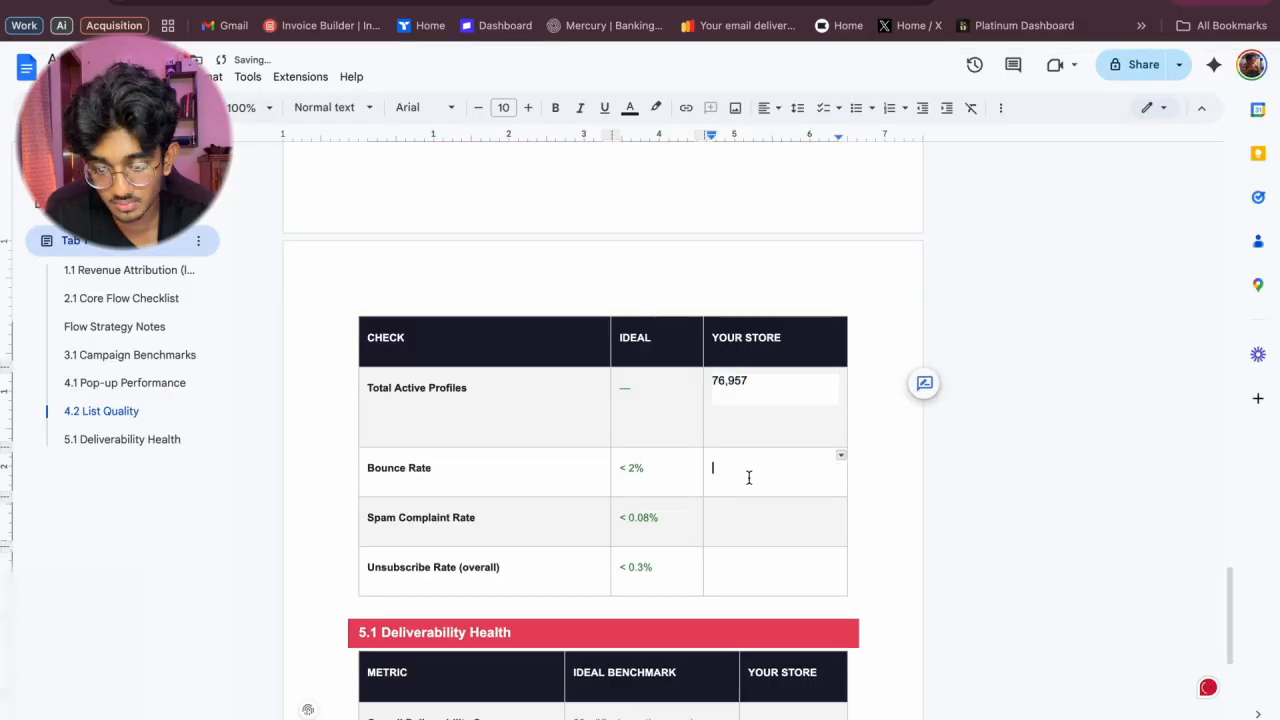
# Get the bounce rate from Klaviyo's deliverability overview and enter 0.21% as the store's Bounce Rate in List Quality.
pyautogui.click(170, 2)
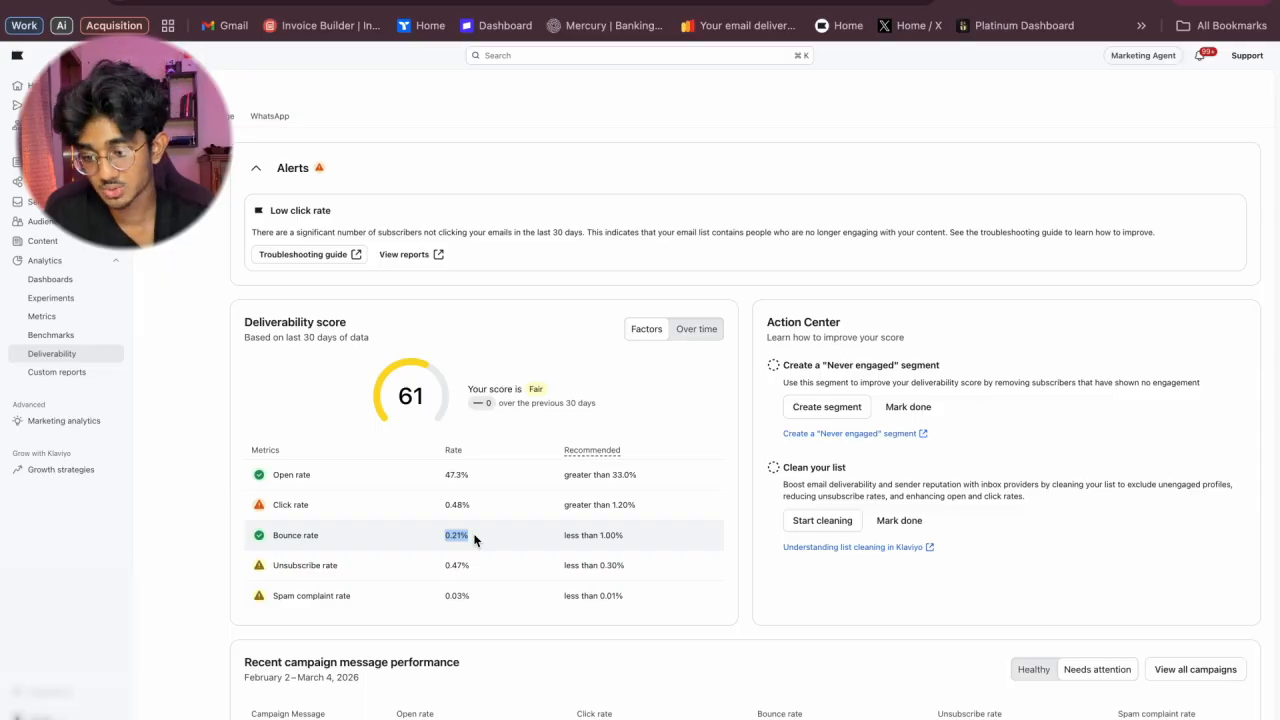
pyautogui.click(300, 2)
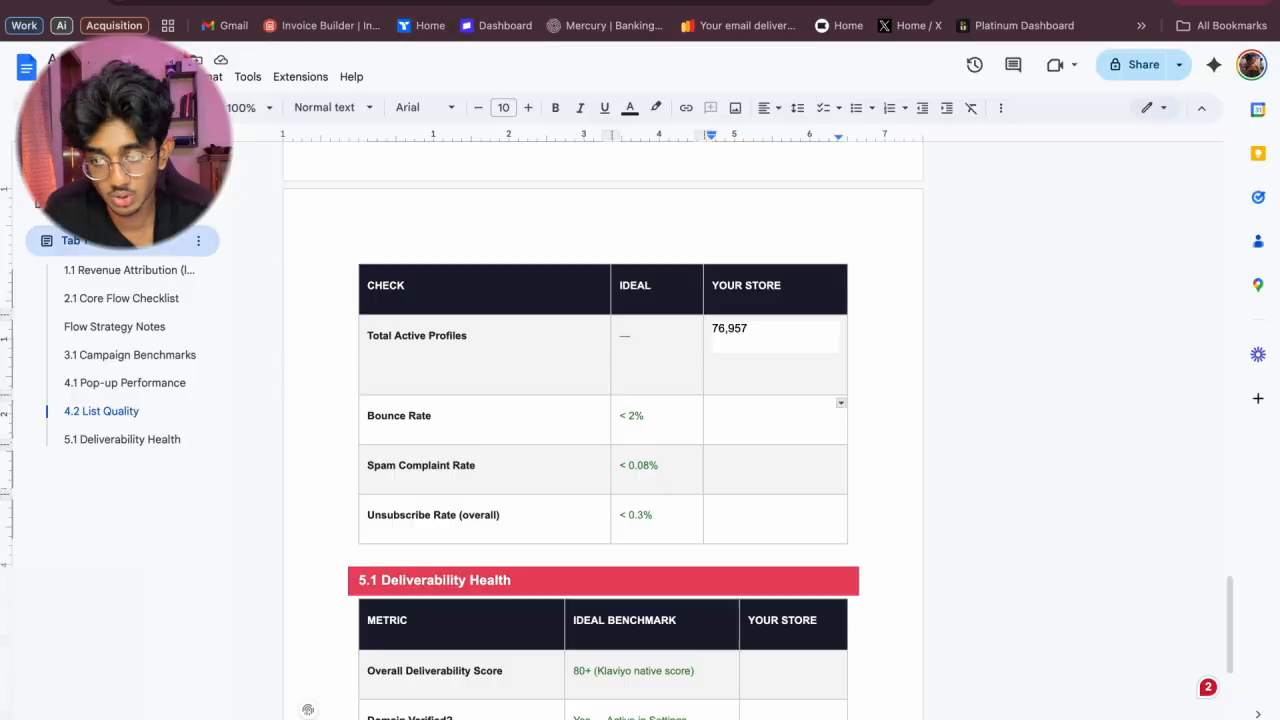
pyautogui.write('0.21%')
# Copy the spam complaint rate from Klaviyo and enter 0.03% as the store's Spam Complaint Rate in List Quality.
pyautogui.click(747, 465)
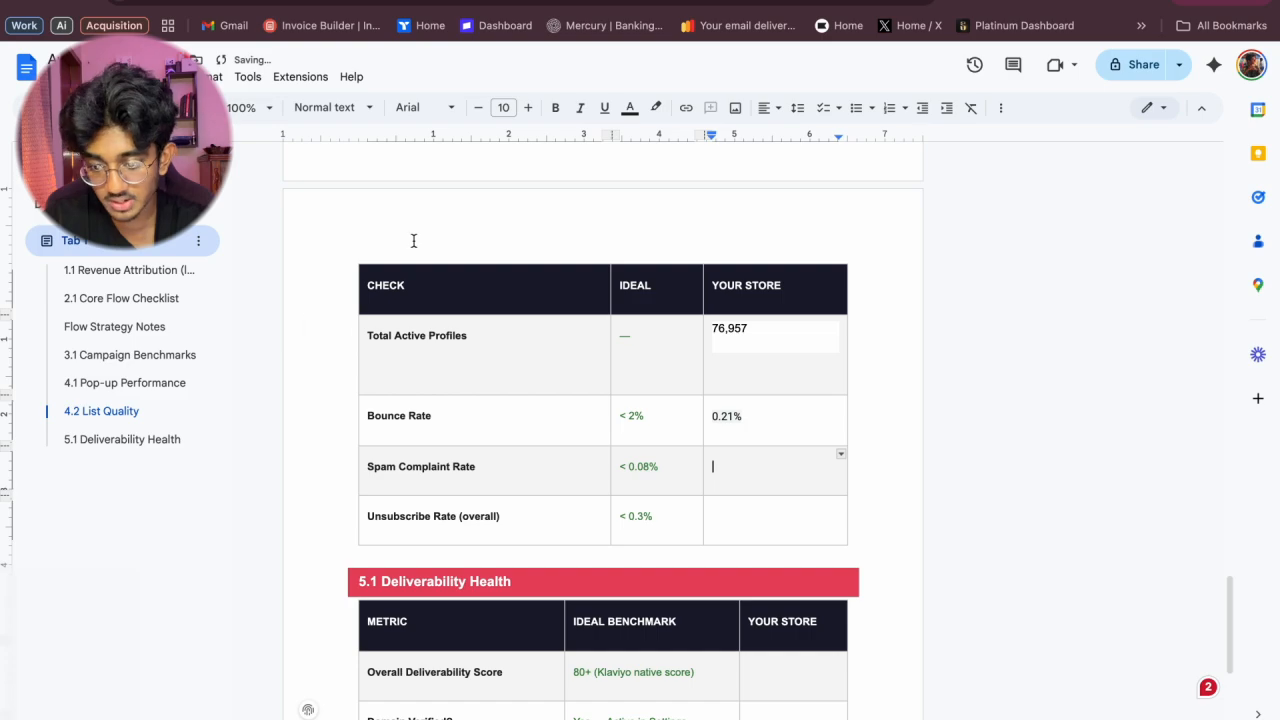
pyautogui.click(200, 2)
pyautogui.scroll(-1, 526, 493)
pyautogui.scroll(1, 526, 493)
pyautogui.click(521, 620)
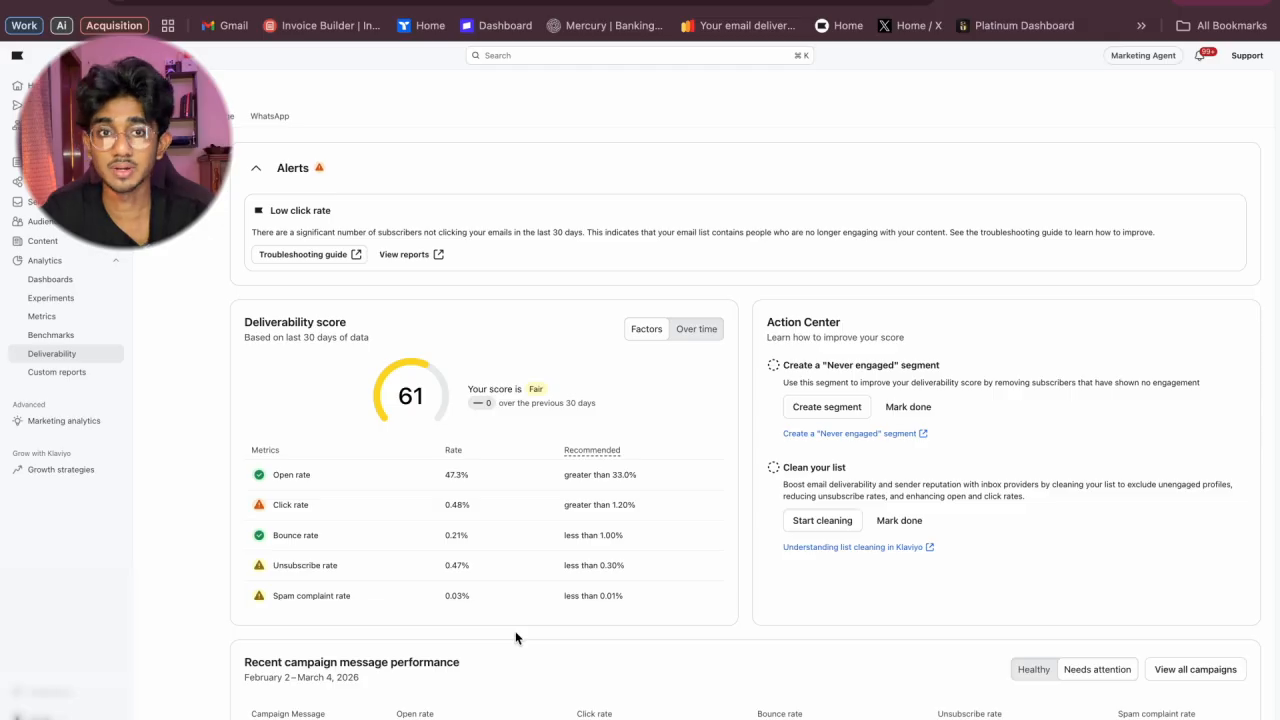
pyautogui.moveTo(445, 597); pyautogui.dragTo(486, 599)
pyautogui.press('super+c')
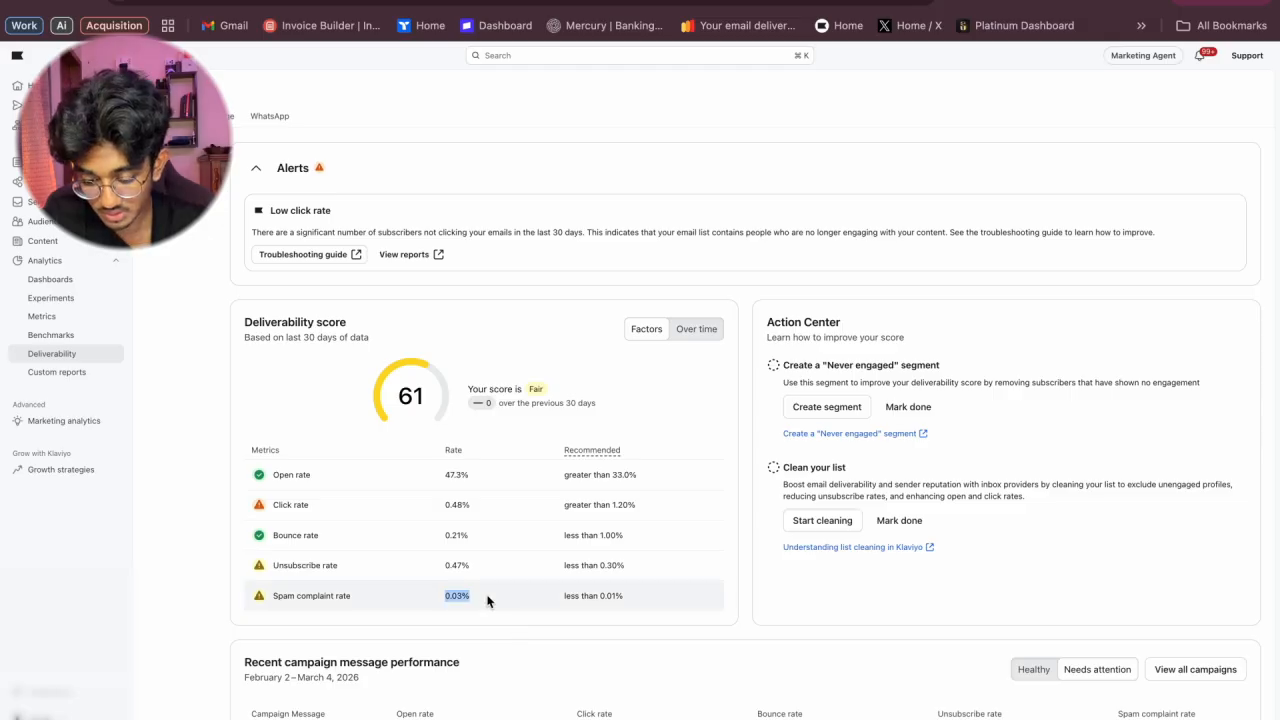
pyautogui.click(397, 2)
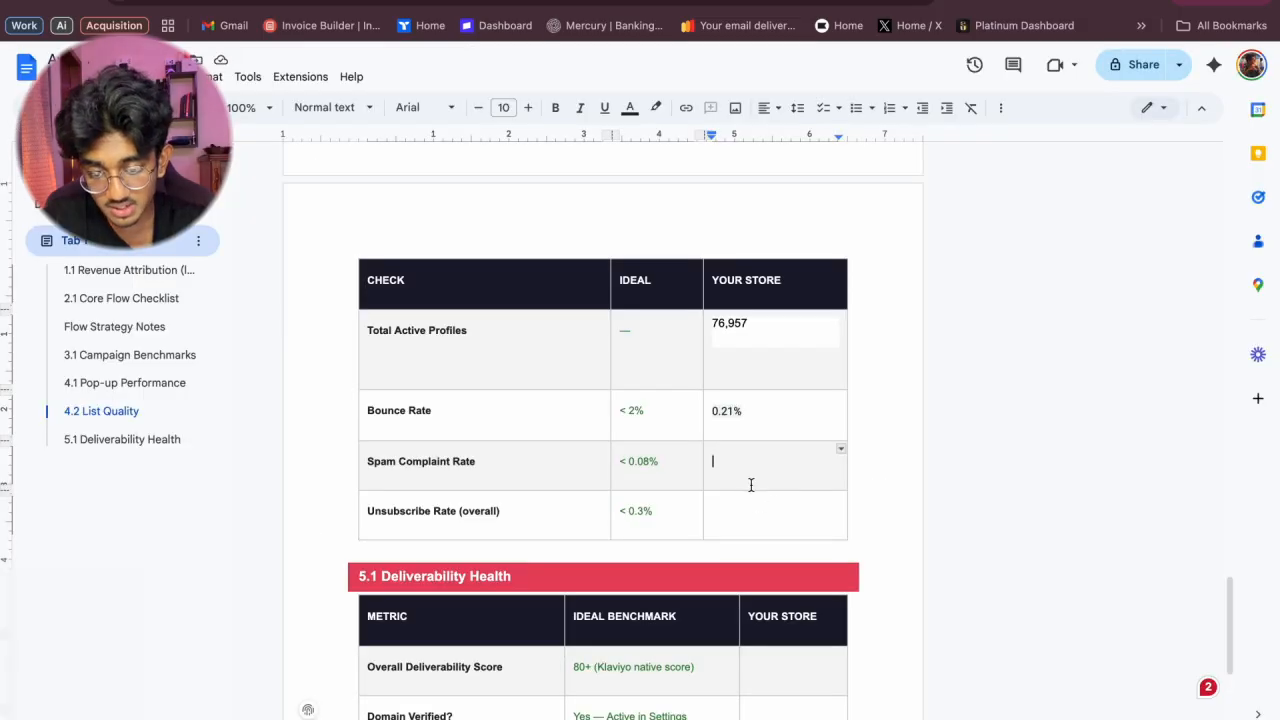
pyautogui.press('super+v')
# Copy the unsubscribe rate from Klaviyo and enter 0.47% as the store's overall Unsubscribe Rate in List Quality.
pyautogui.click(714, 506)
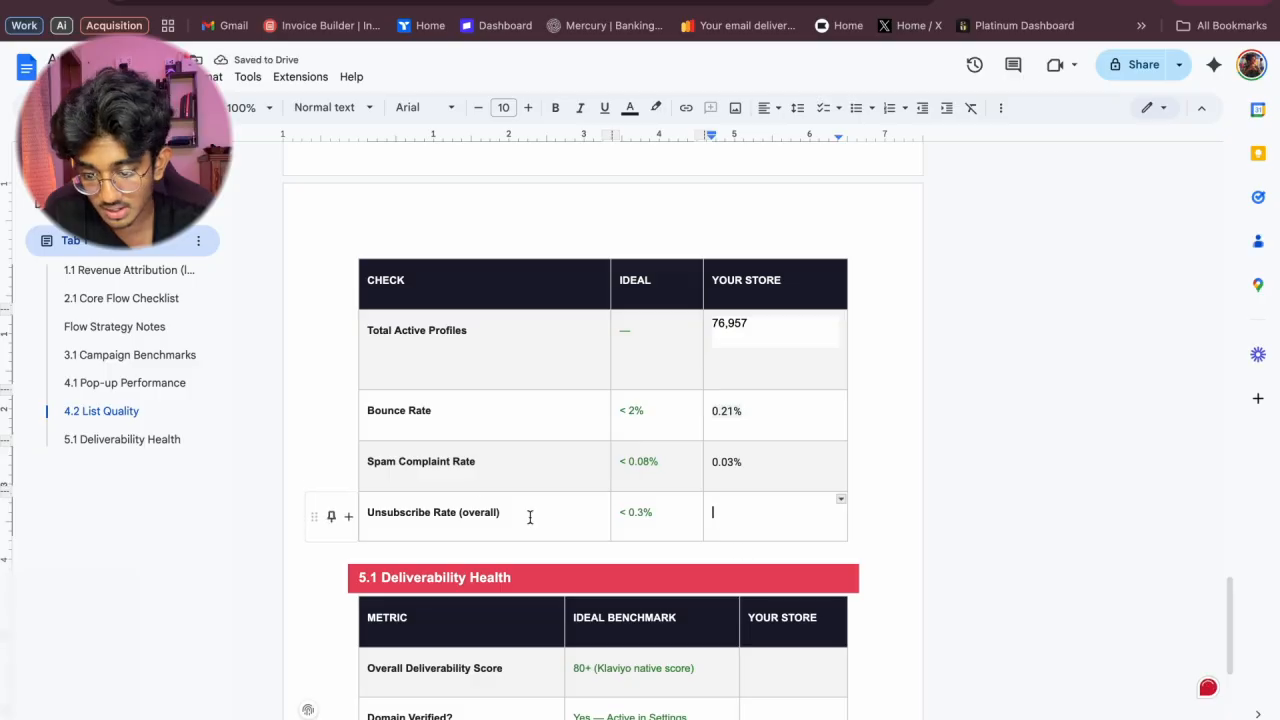
pyautogui.click(300, 2)
pyautogui.scroll(-1, 583, 469)
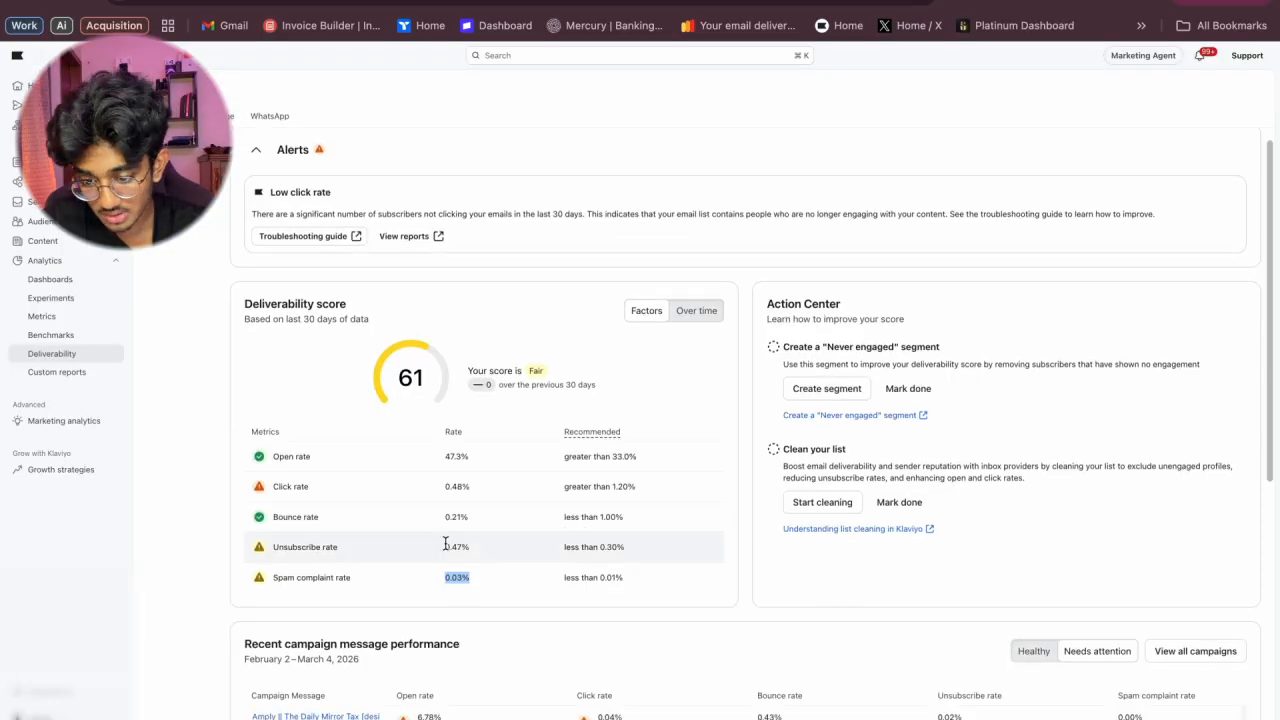
pyautogui.moveTo(444, 545); pyautogui.dragTo(483, 548)
pyautogui.press('super+c')
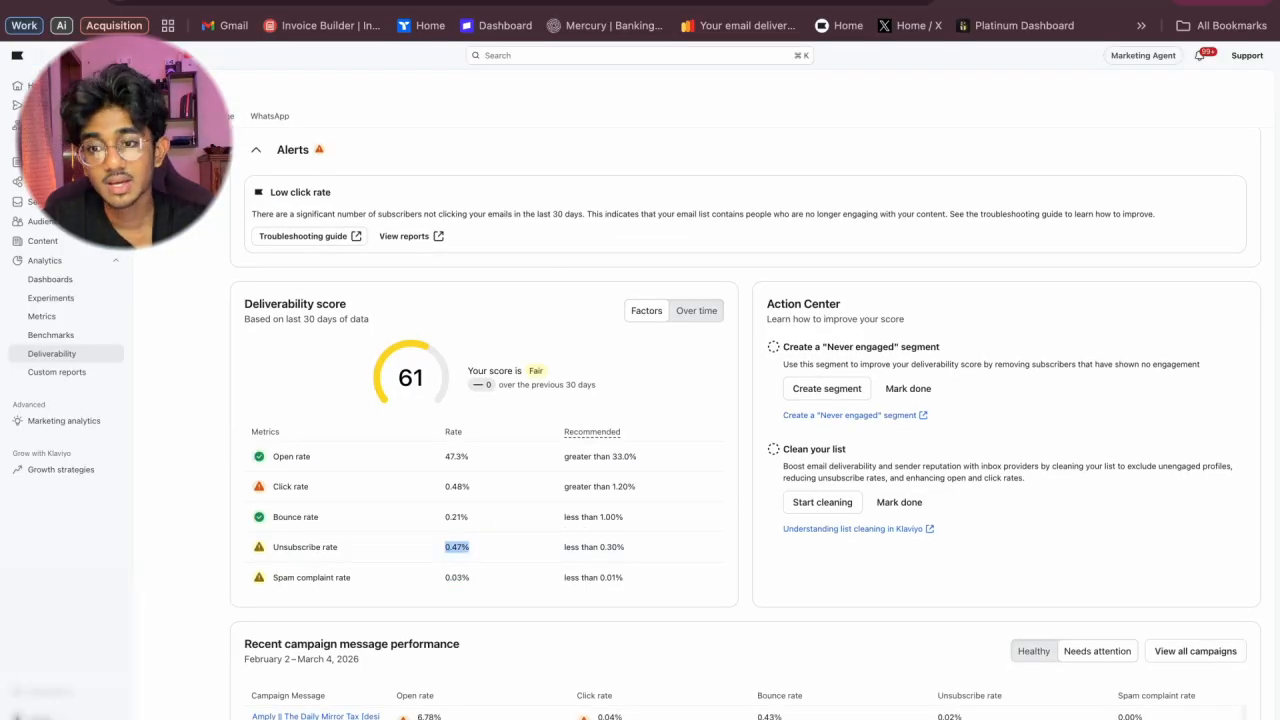
pyautogui.click(560, 2)
pyautogui.press('super+v')
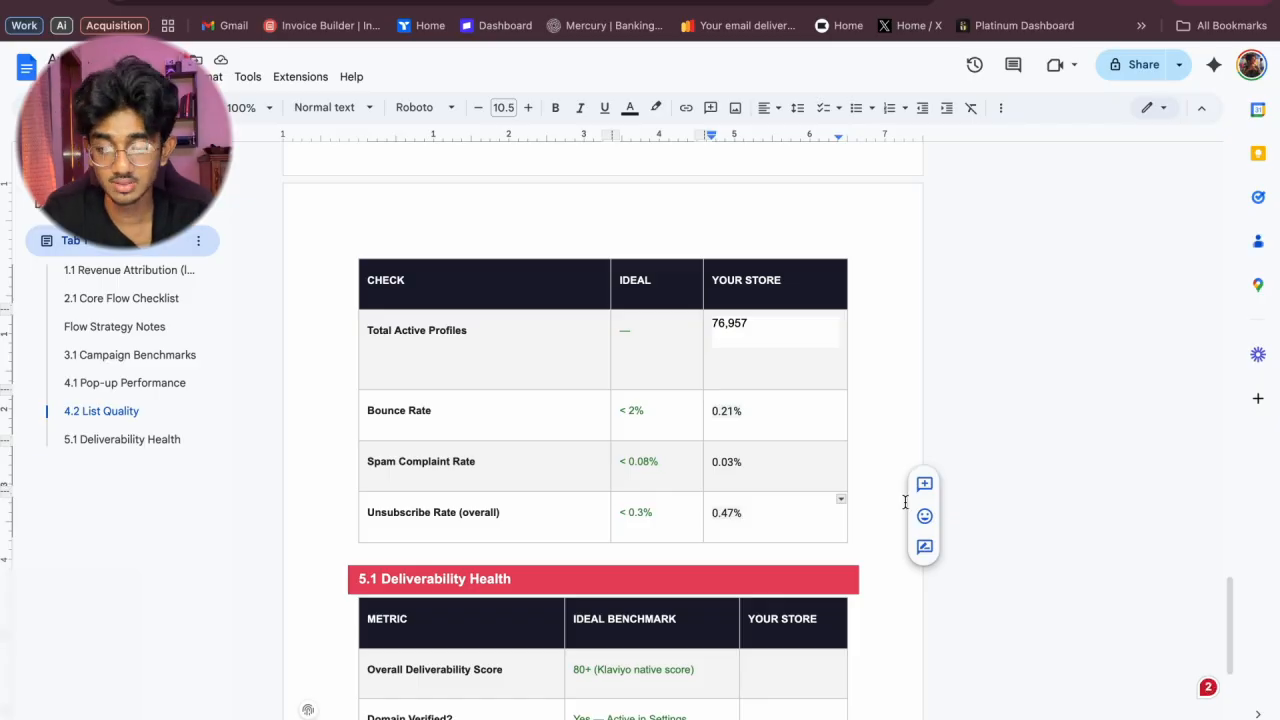
# Look up the store's deliverability score in Klaviyo for the Overall Deliverability Score row in Deliverability Health.
pyautogui.scroll(-3, 963, 520)
pyautogui.click(777, 500)
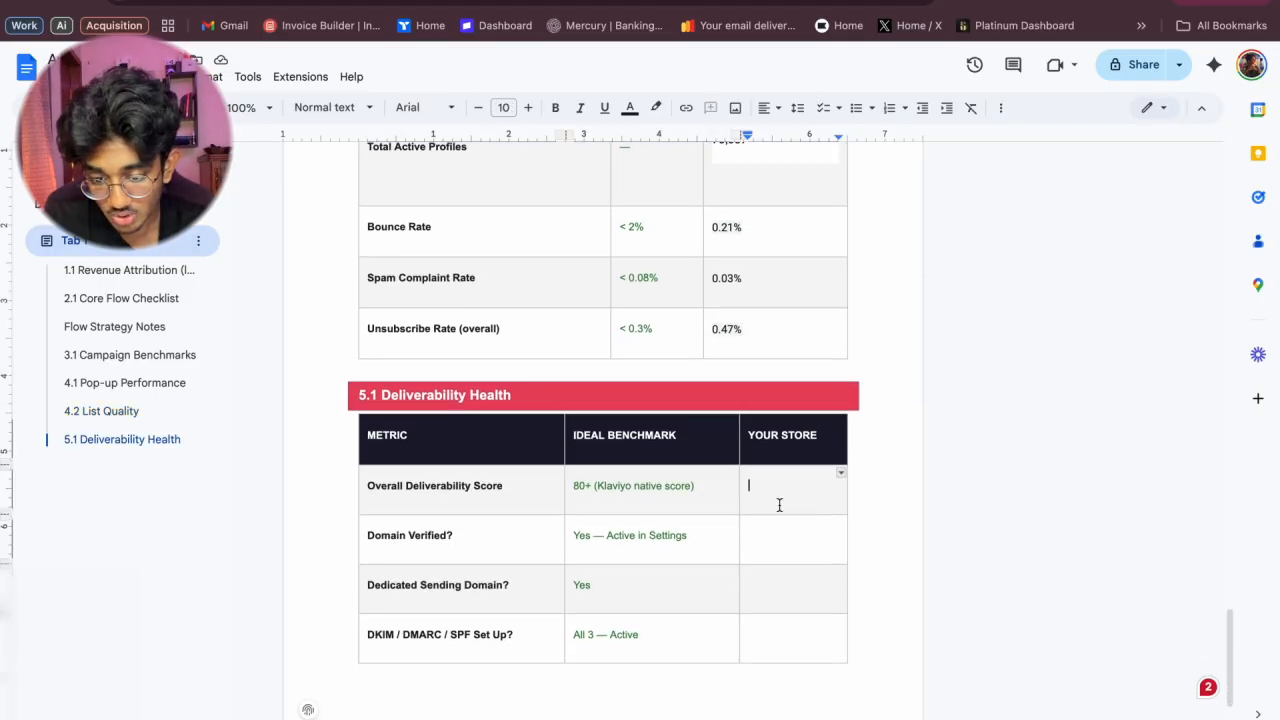
pyautogui.hotkey('ctrl', 'Tab')
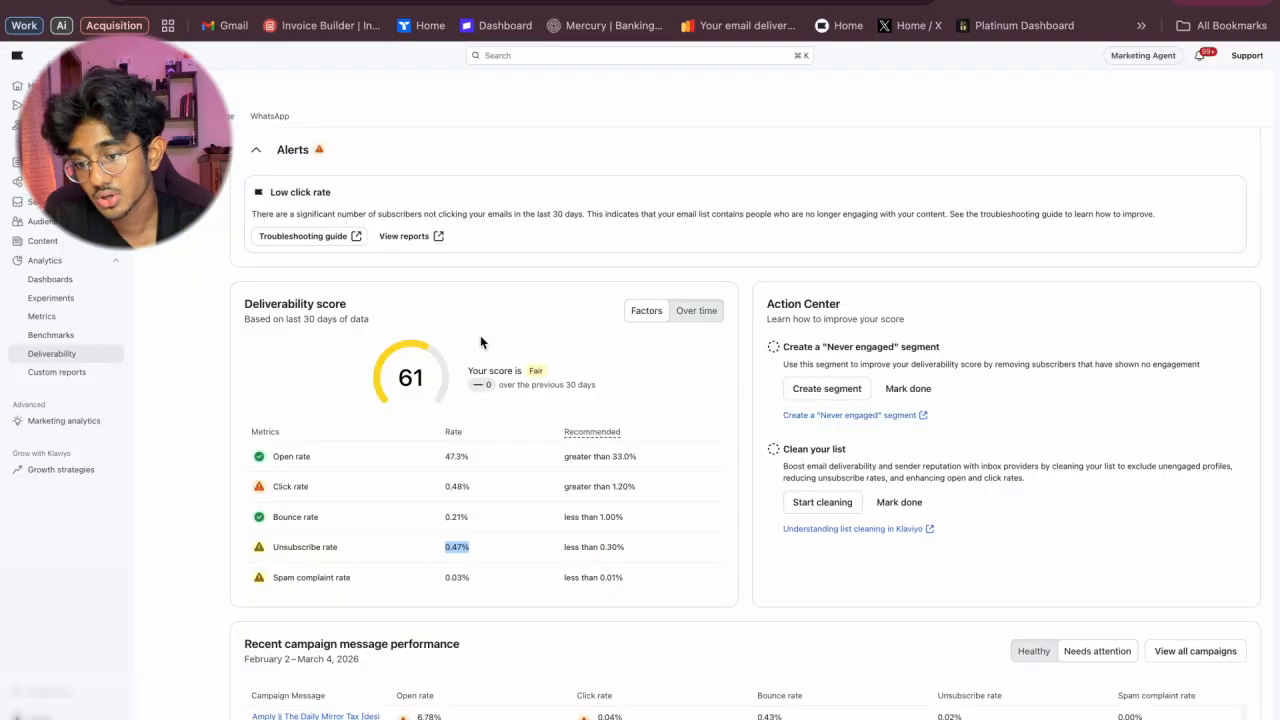
pyautogui.scroll(-1, 480, 340)
pyautogui.moveTo(399, 359); pyautogui.dragTo(427, 366)
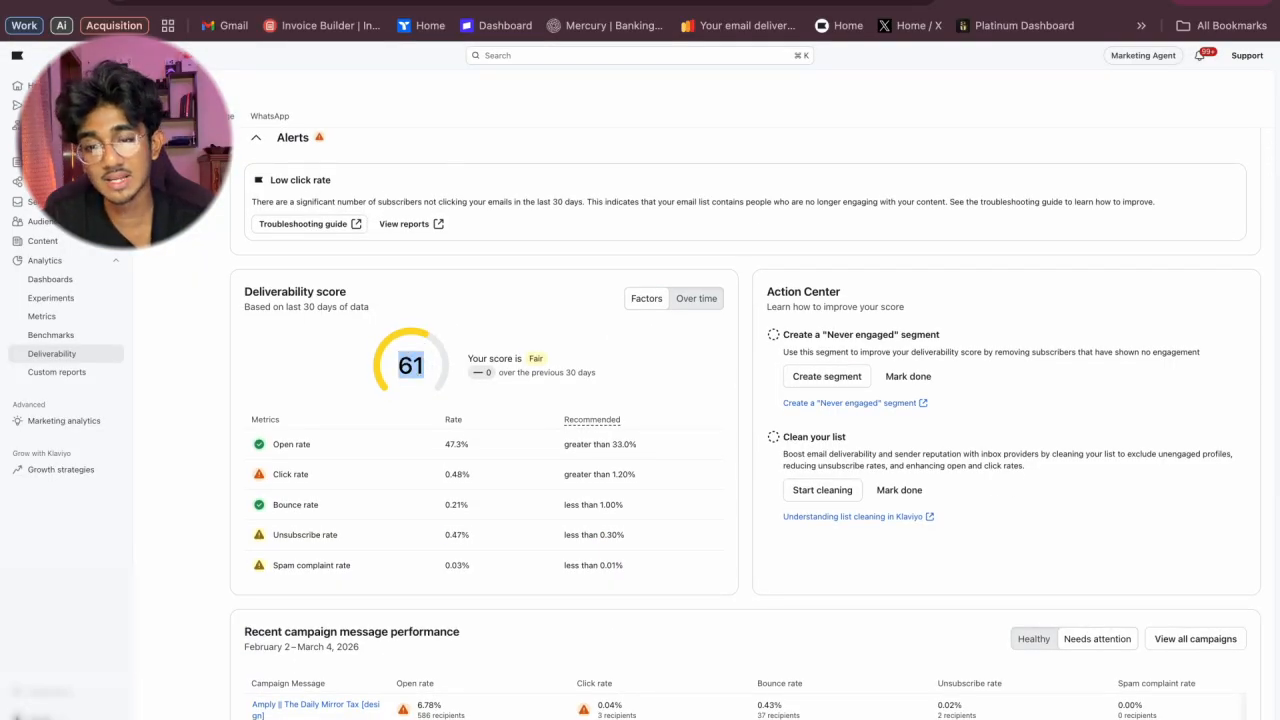
pyautogui.hotkey('ctrl', 'shift', 'Tab')
pyautogui.hotkey('ctrl', 'v')
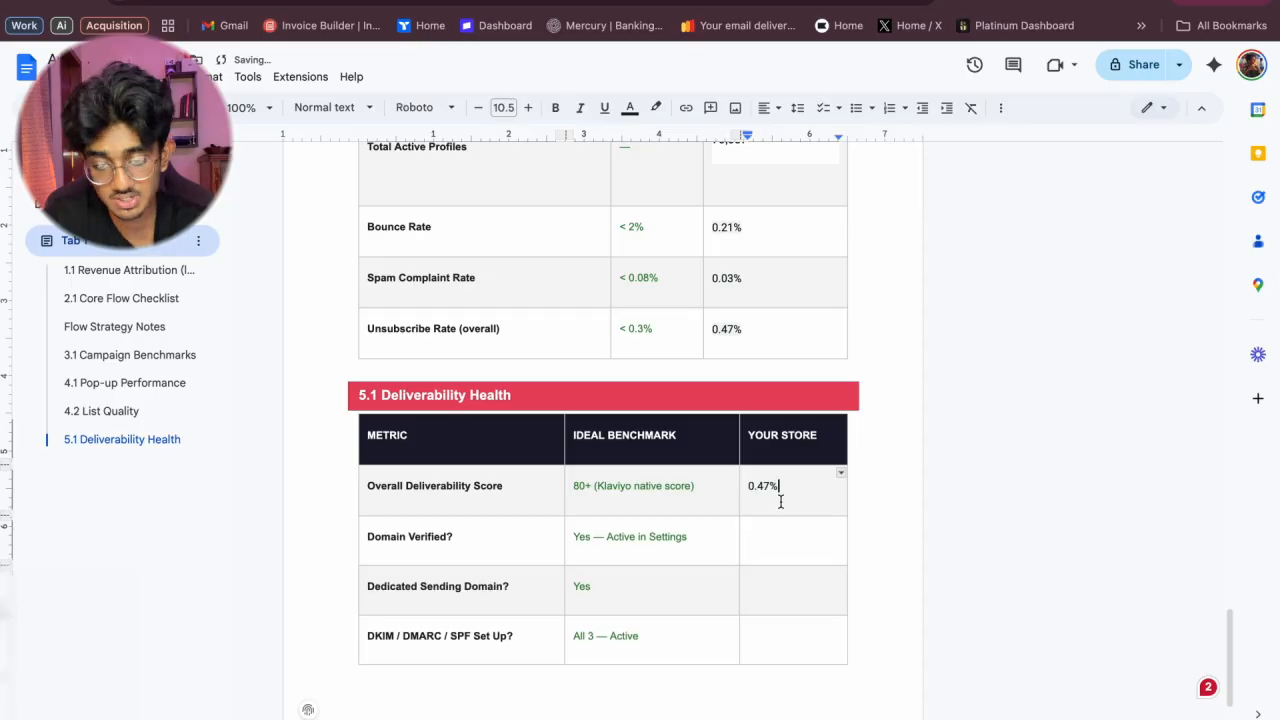
pyautogui.moveTo(797, 491); pyautogui.dragTo(745, 491)
pyautogui.press('BackSpace')
pyautogui.hotkey('ctrl', 'Tab')
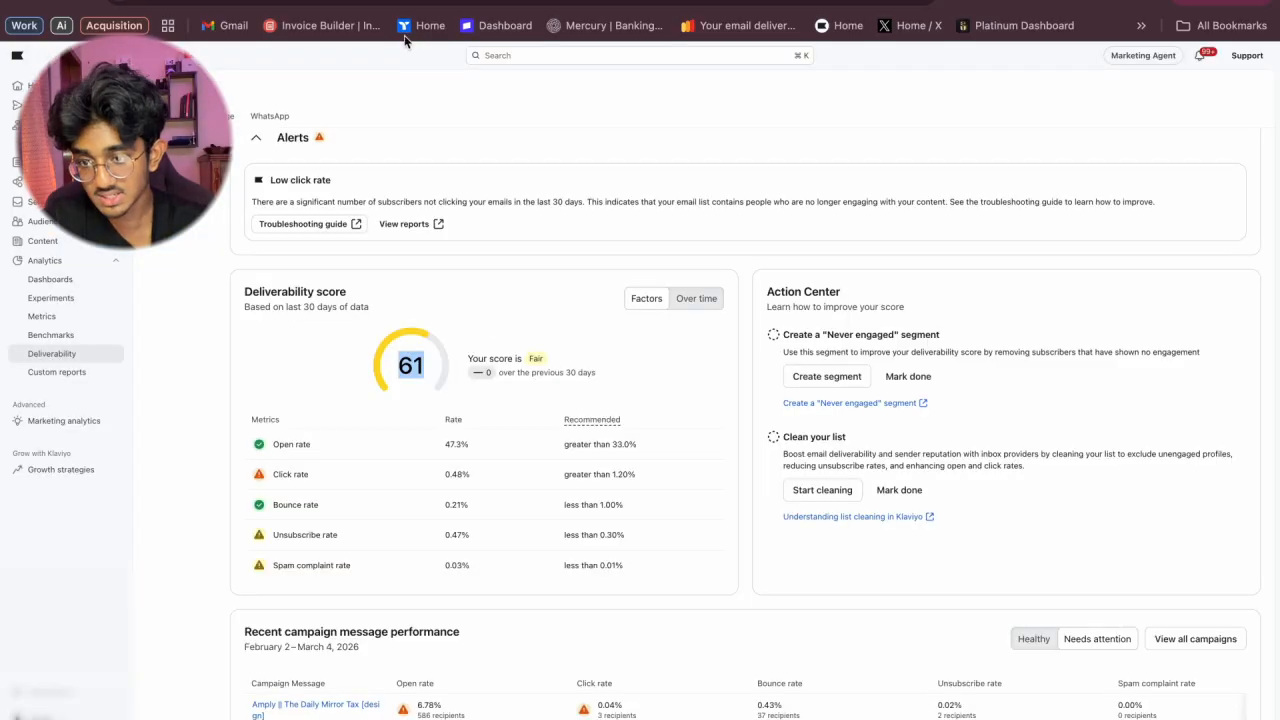
pyautogui.hotkey('ctrl', 'shift', 'Tab')
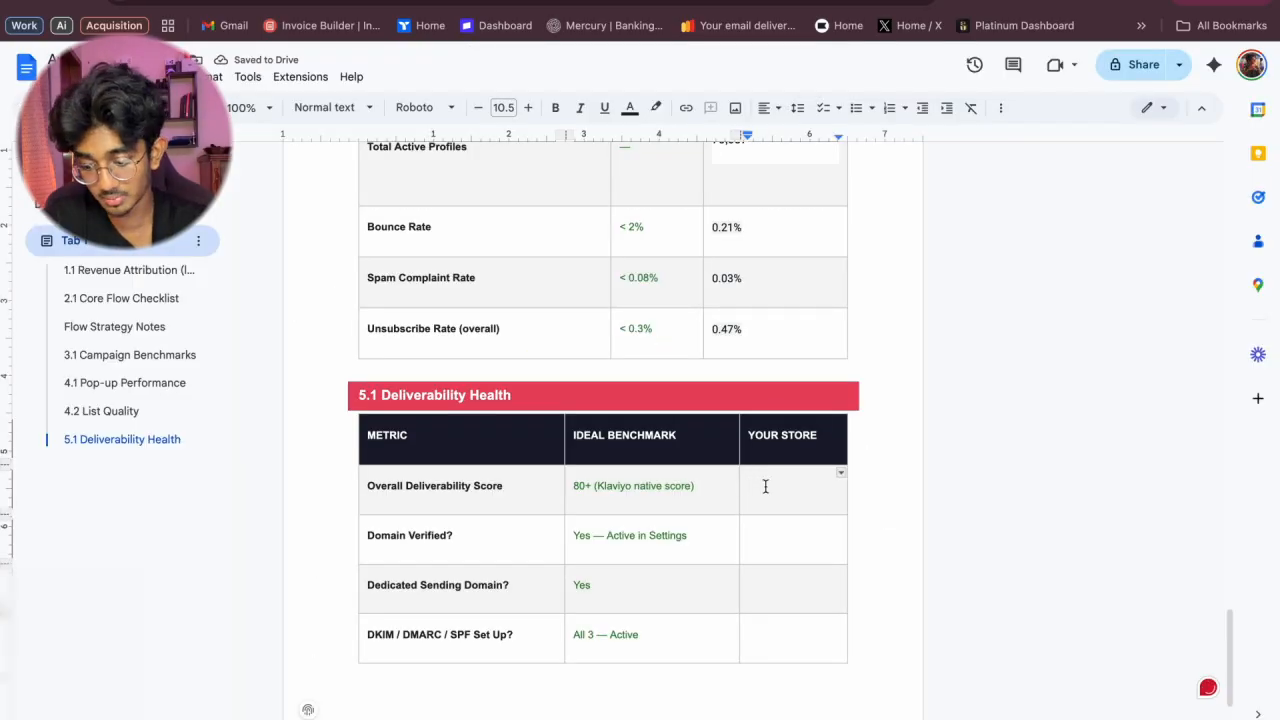
# Enter 61 as the store's Overall Deliverability Score and place the cursor in the store's Domain Verified? cell.
pyautogui.write('61')
pyautogui.click(782, 520)
pyautogui.scroll(-1, 782, 520)
pyautogui.scroll(-2, 782, 520)
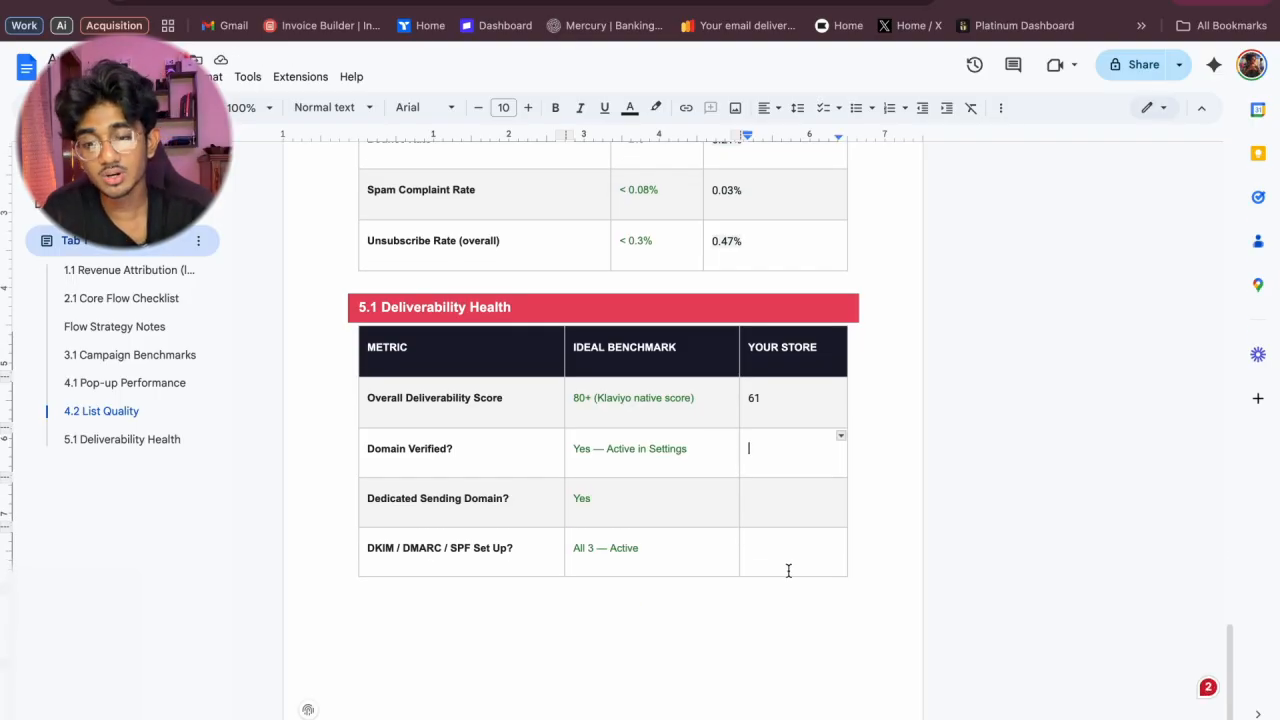
pyautogui.scroll(-2, 760, 578)
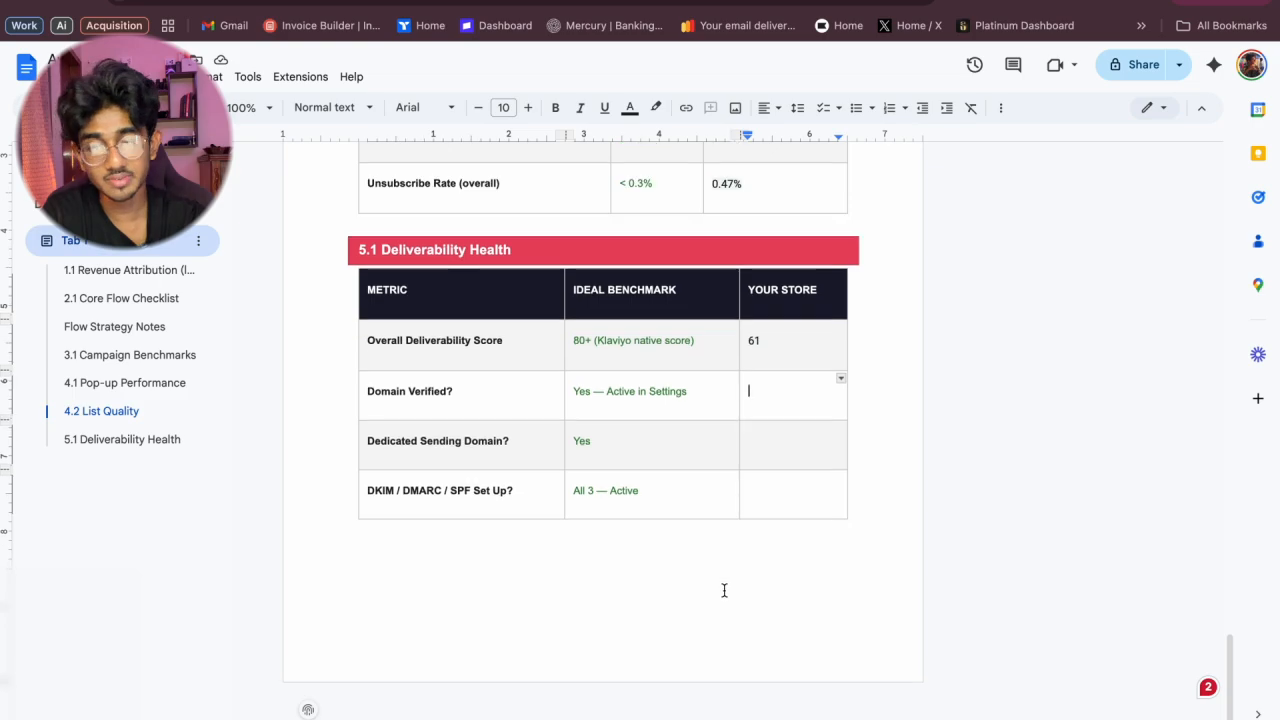